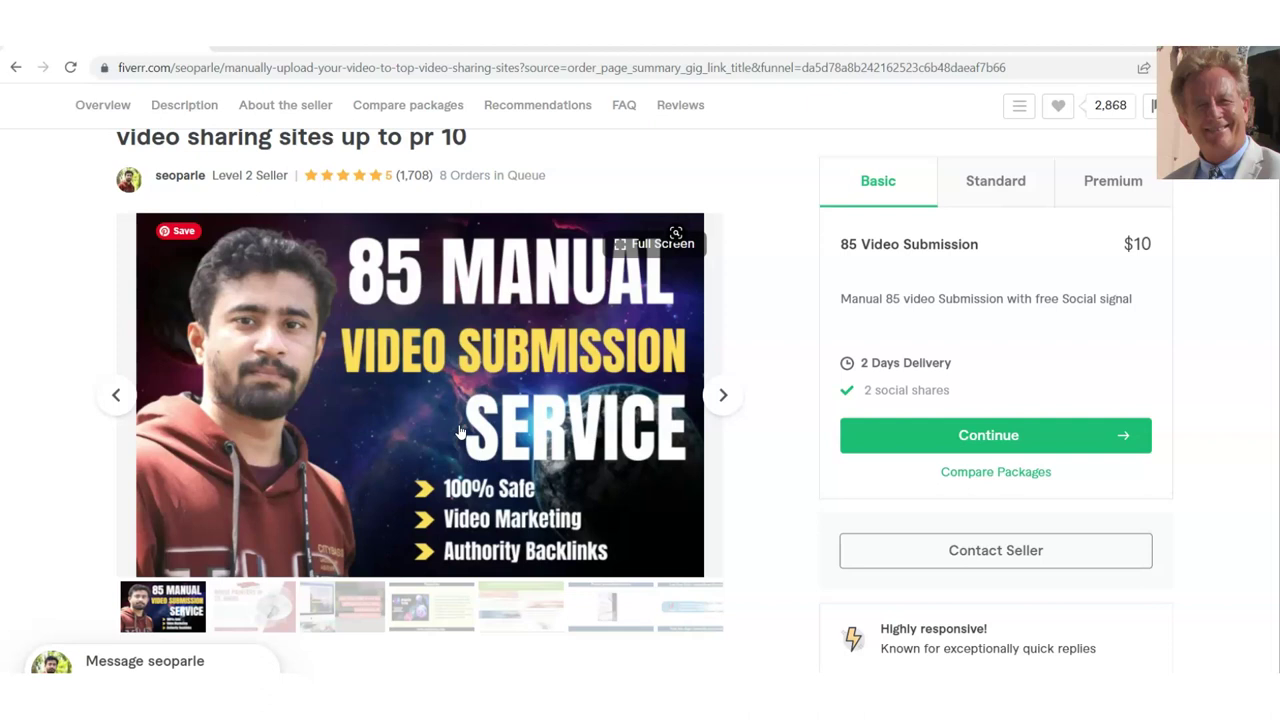
pyautogui.click(422, 432)
pyautogui.click(217, 493)
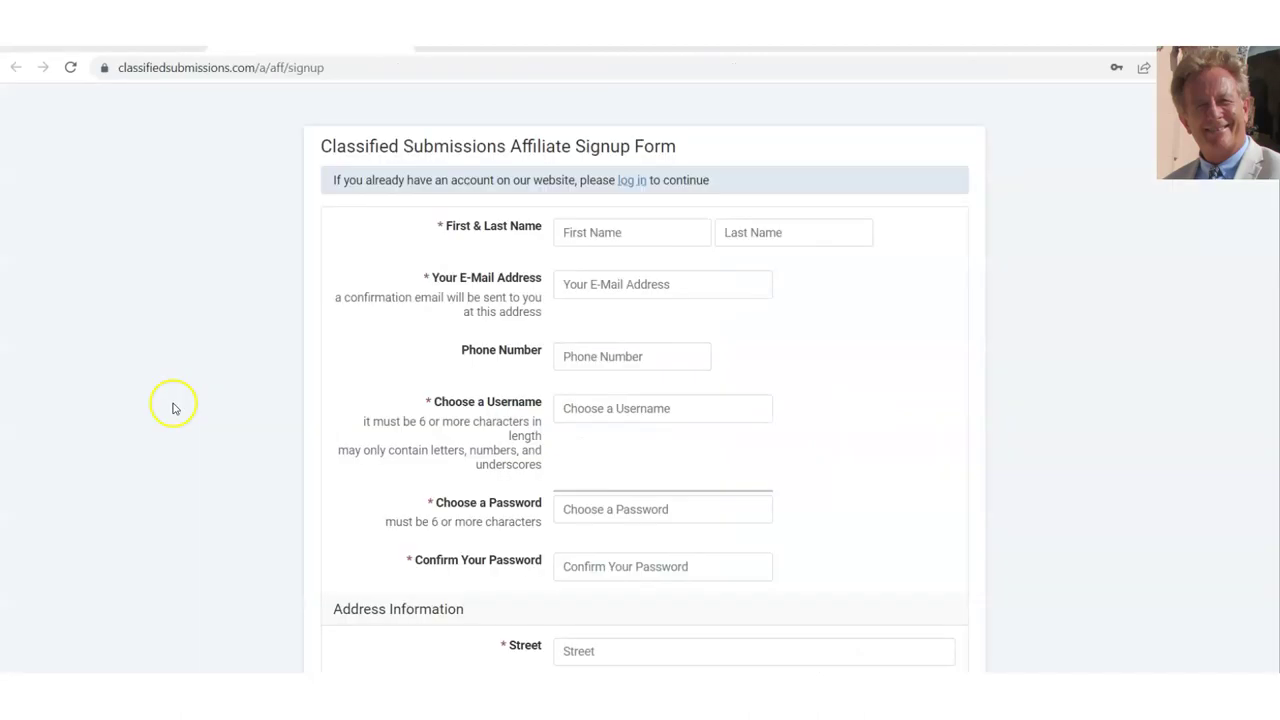
pyautogui.click(534, 380)
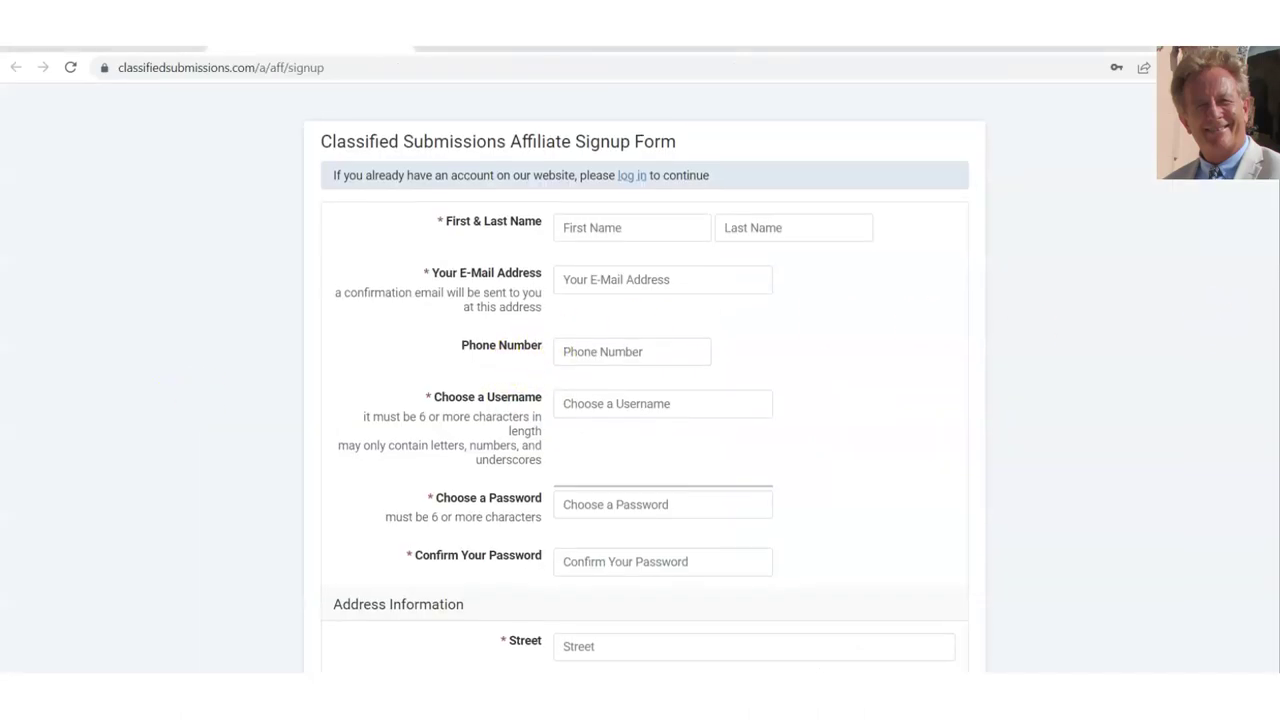
pyautogui.scroll(-1, 640, 400)
pyautogui.scroll(1, 1039, 291)
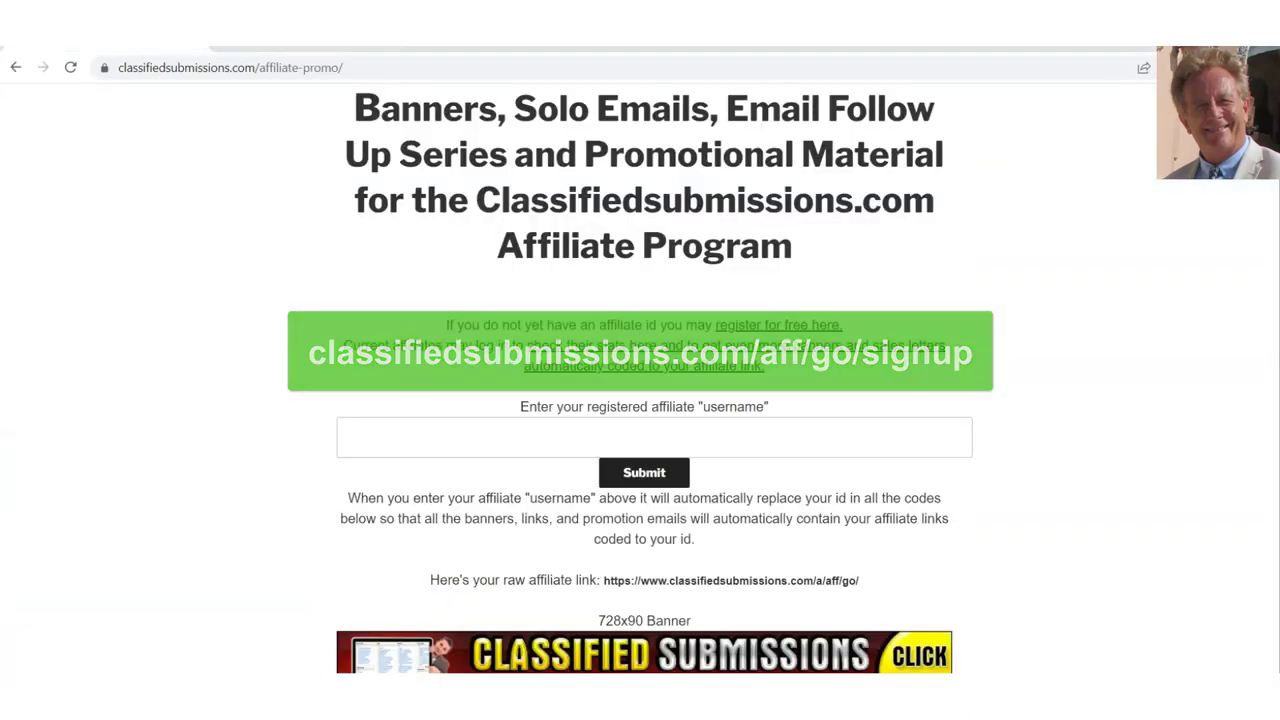
# Dismiss the newsletter pop-up and look through the banners and their HTML codes on the affiliate promo page
pyautogui.scroll(-4, 644, 380)
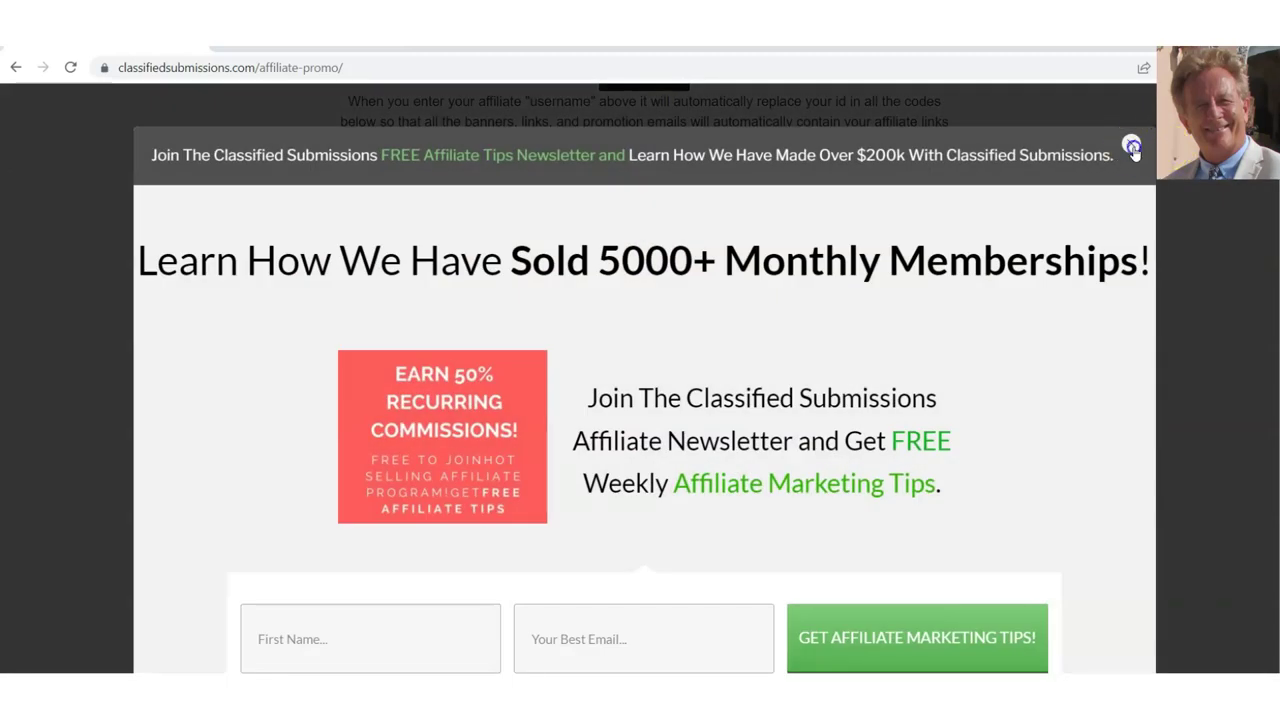
pyautogui.click(1133, 149)
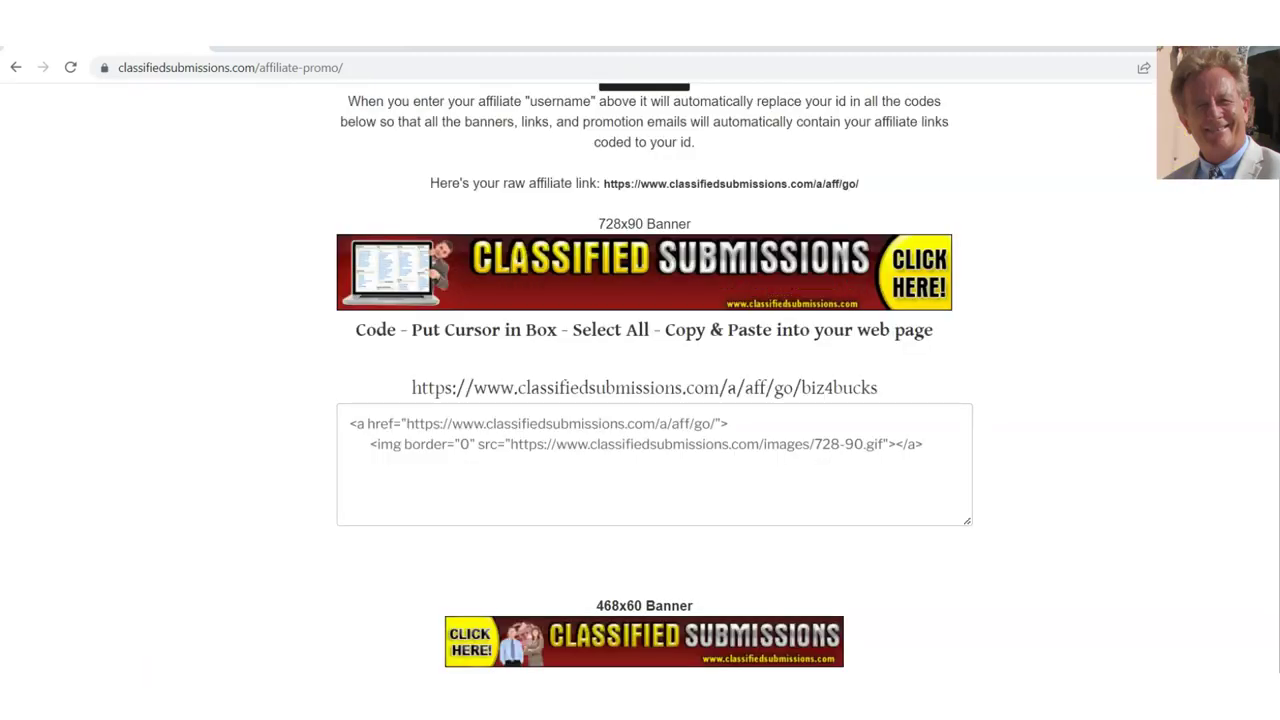
pyautogui.scroll(-5, 644, 380)
pyautogui.scroll(-15, 644, 380)
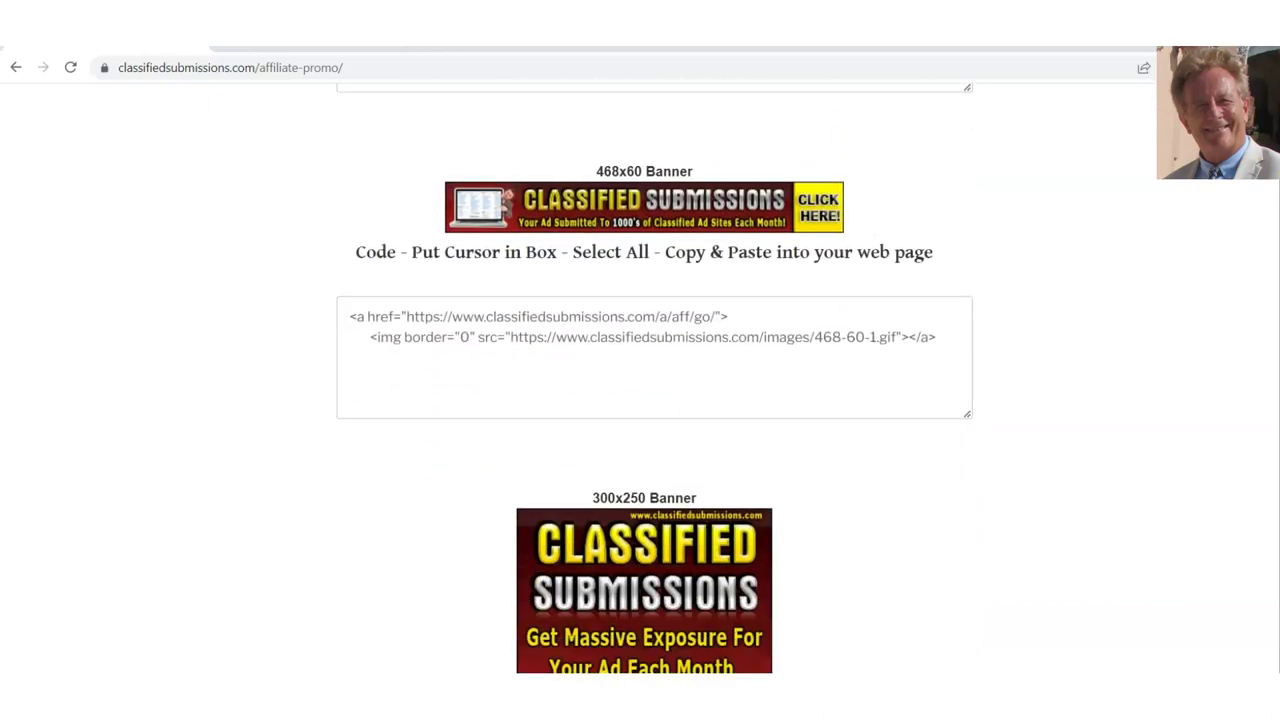
pyautogui.scroll(-14, 644, 380)
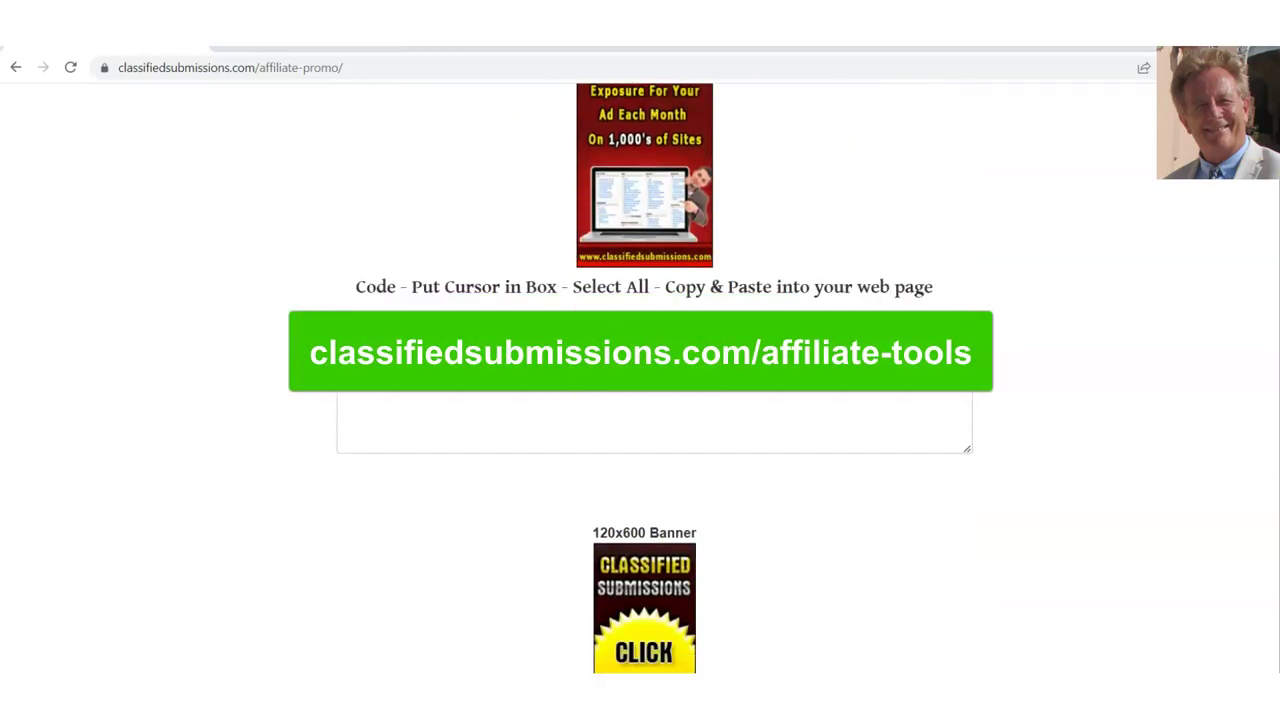
pyautogui.scroll(-15, 644, 380)
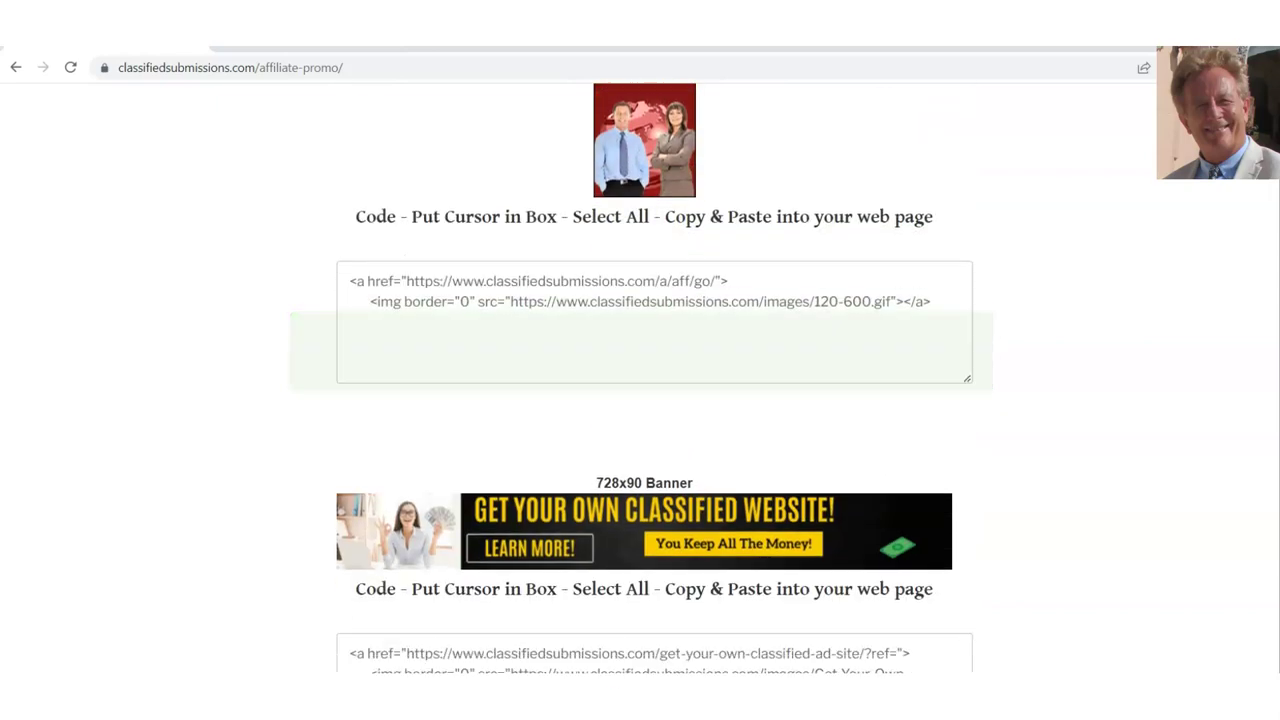
pyautogui.scroll(-15, 644, 380)
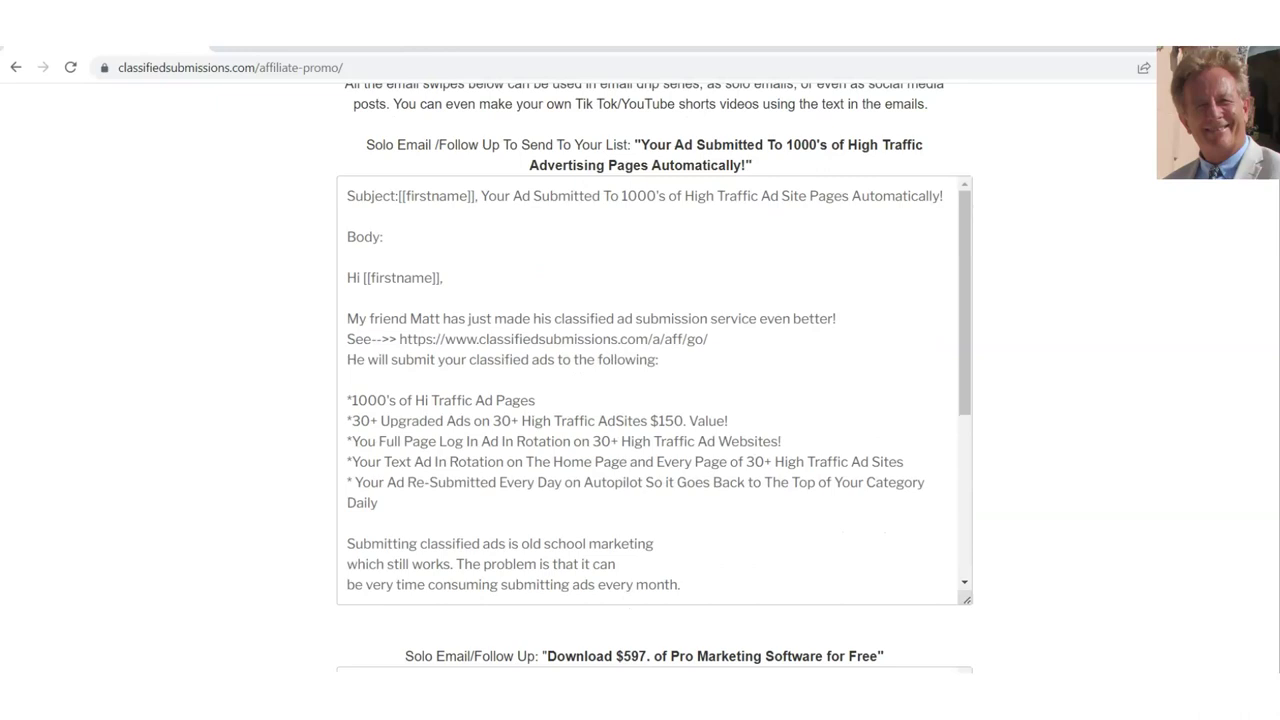
# Review the solo email swipes, the ebook re-branding offer and the short text ads on the affiliate promo page
pyautogui.scroll(-1, 654, 380)
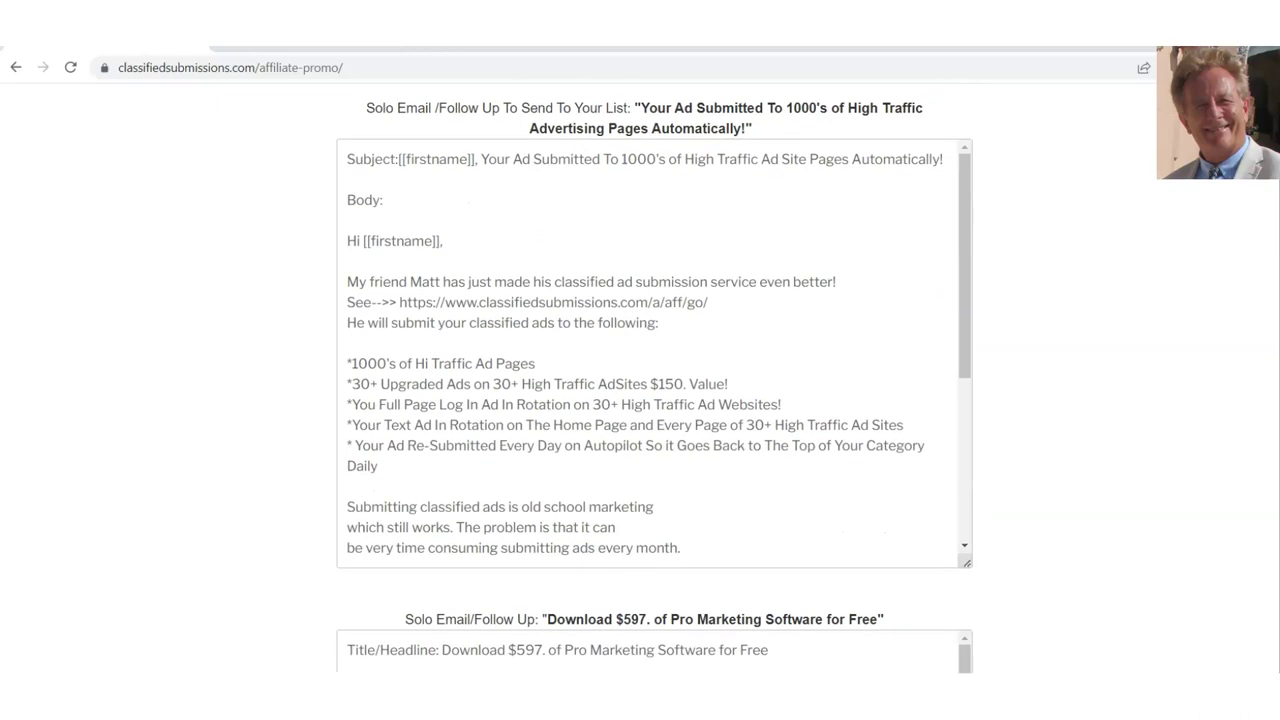
pyautogui.scroll(-10, 654, 380)
pyautogui.scroll(-1, 654, 380)
pyautogui.scroll(9, 654, 380)
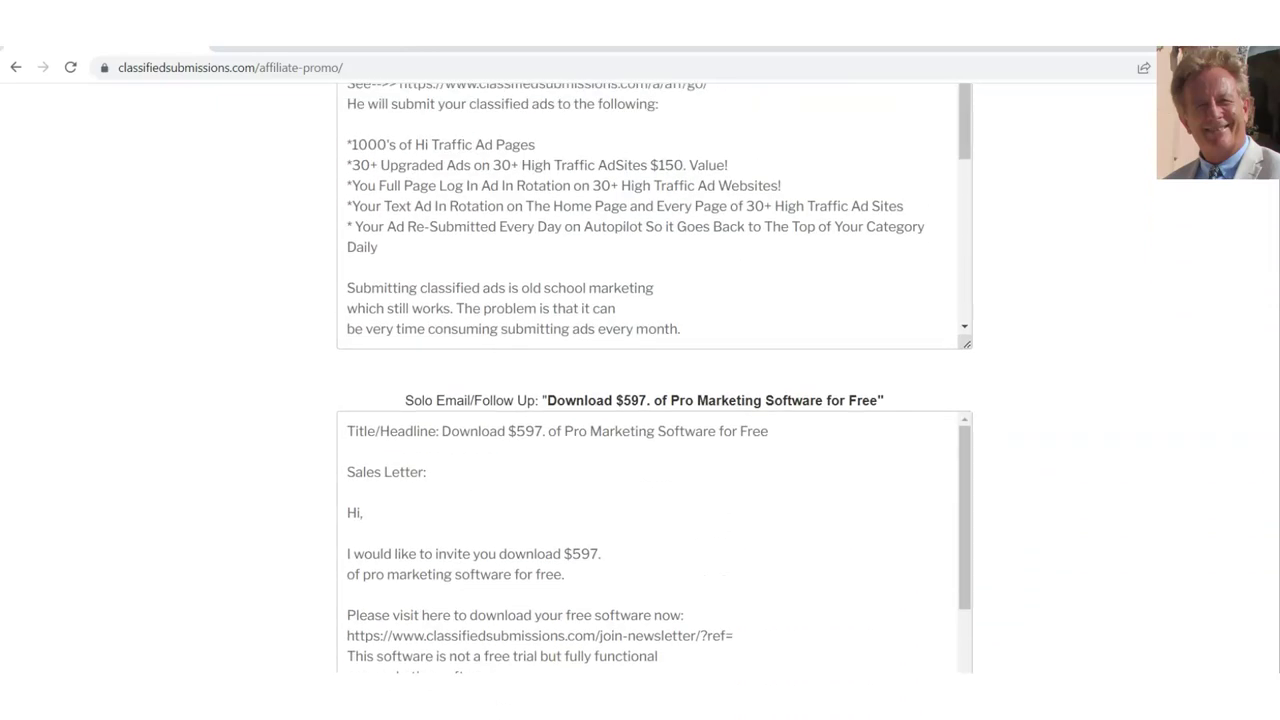
pyautogui.scroll(2, 654, 380)
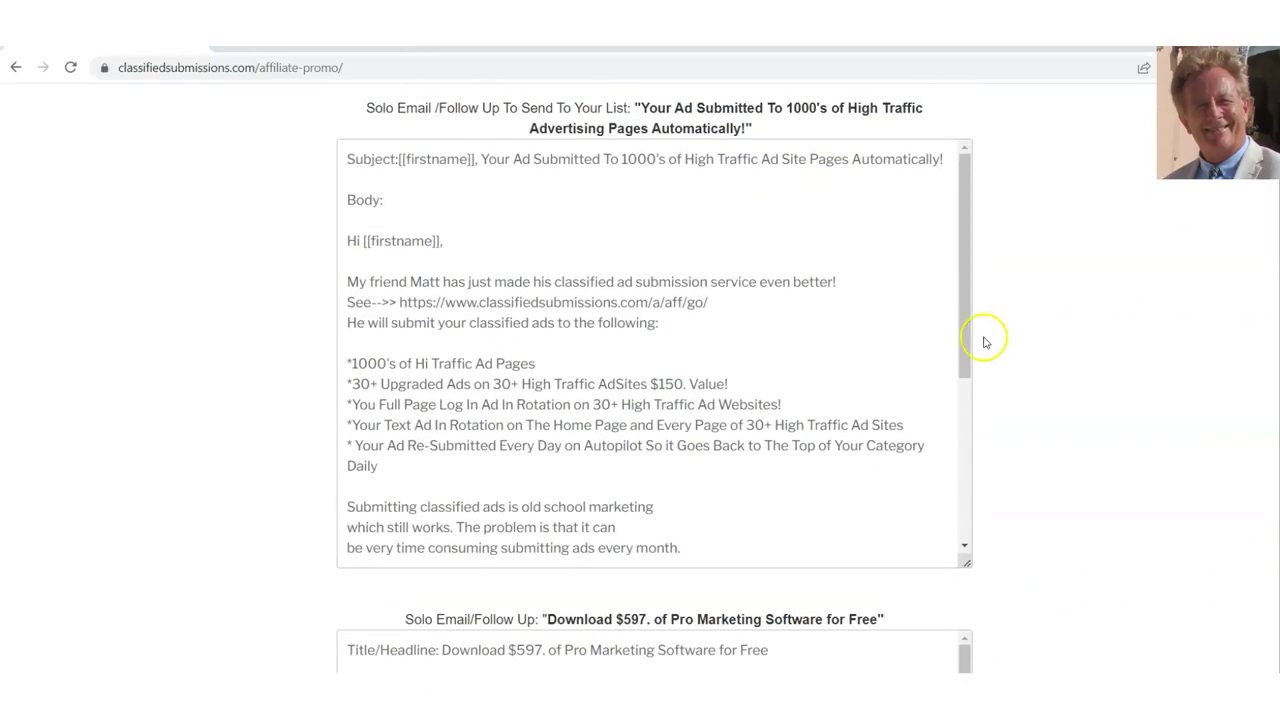
pyautogui.moveTo(966, 331); pyautogui.dragTo(1066, 534)
pyautogui.click(491, 540)
pyautogui.moveTo(489, 537); pyautogui.dragTo(310, 160)
pyautogui.scroll(-10, 320, 160)
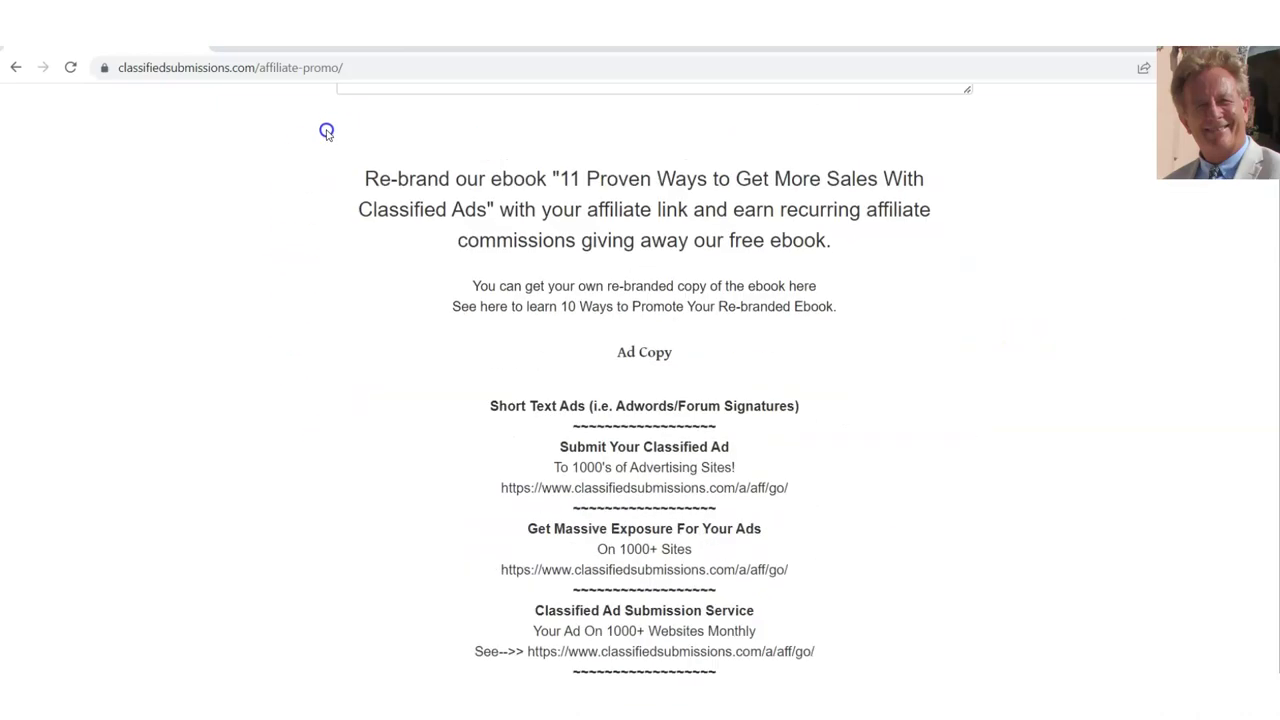
pyautogui.scroll(1, 1077, 209)
pyautogui.scroll(-1, 1077, 209)
pyautogui.scroll(-20, 654, 380)
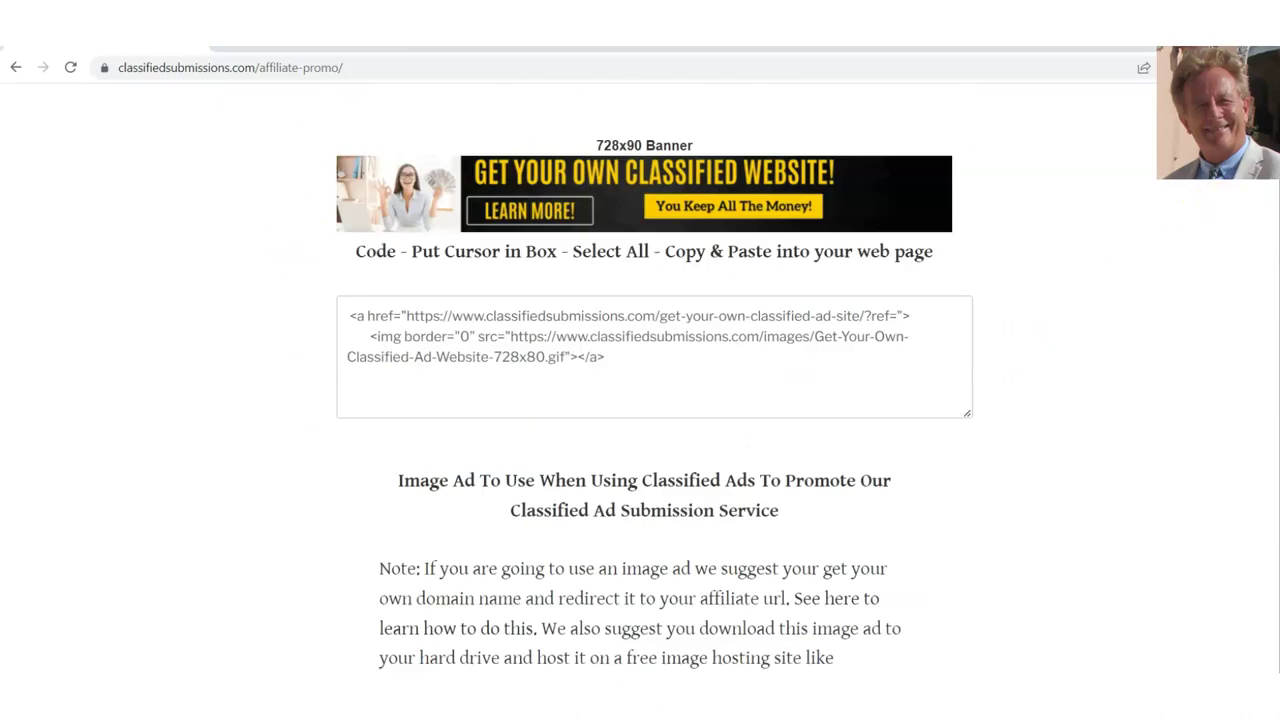
# Submit "yourusername" as the registered affiliate username to code all promotional links with it
pyautogui.scroll(4, 654, 380)
pyautogui.scroll(6, 654, 380)
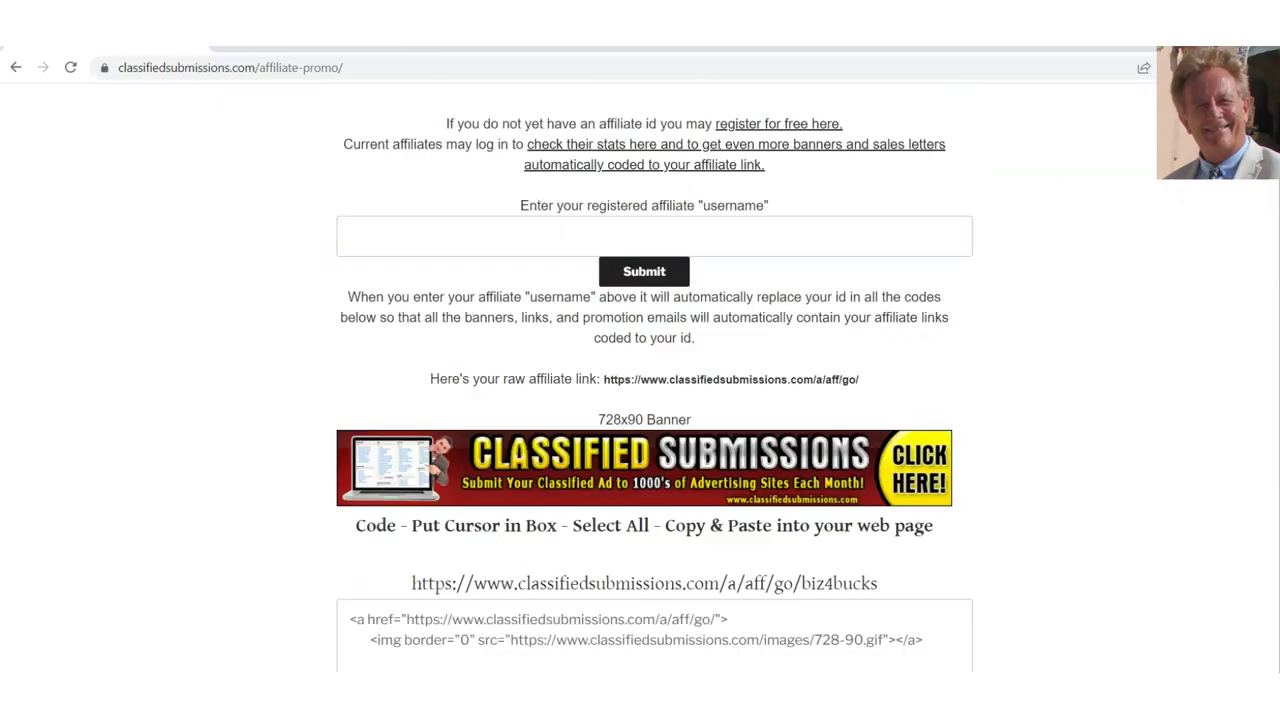
pyautogui.click(500, 443)
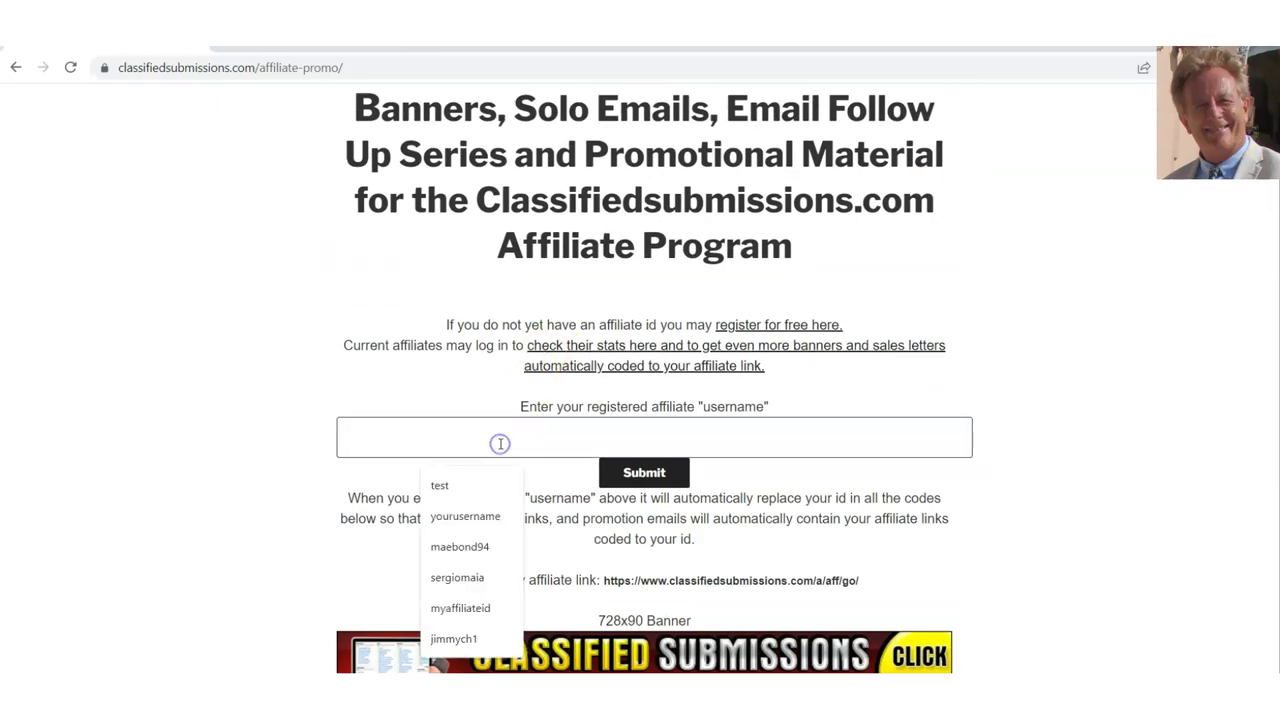
pyautogui.write('yourusername')
pyautogui.click(451, 425)
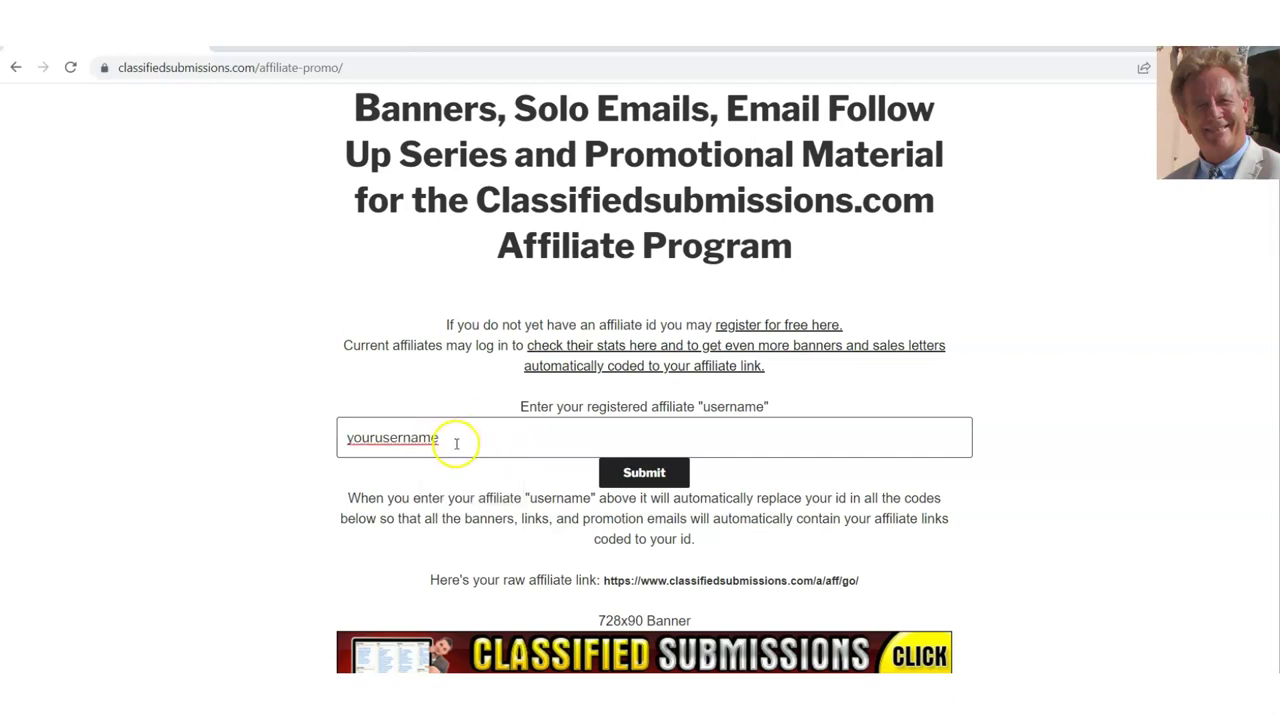
pyautogui.click(650, 476)
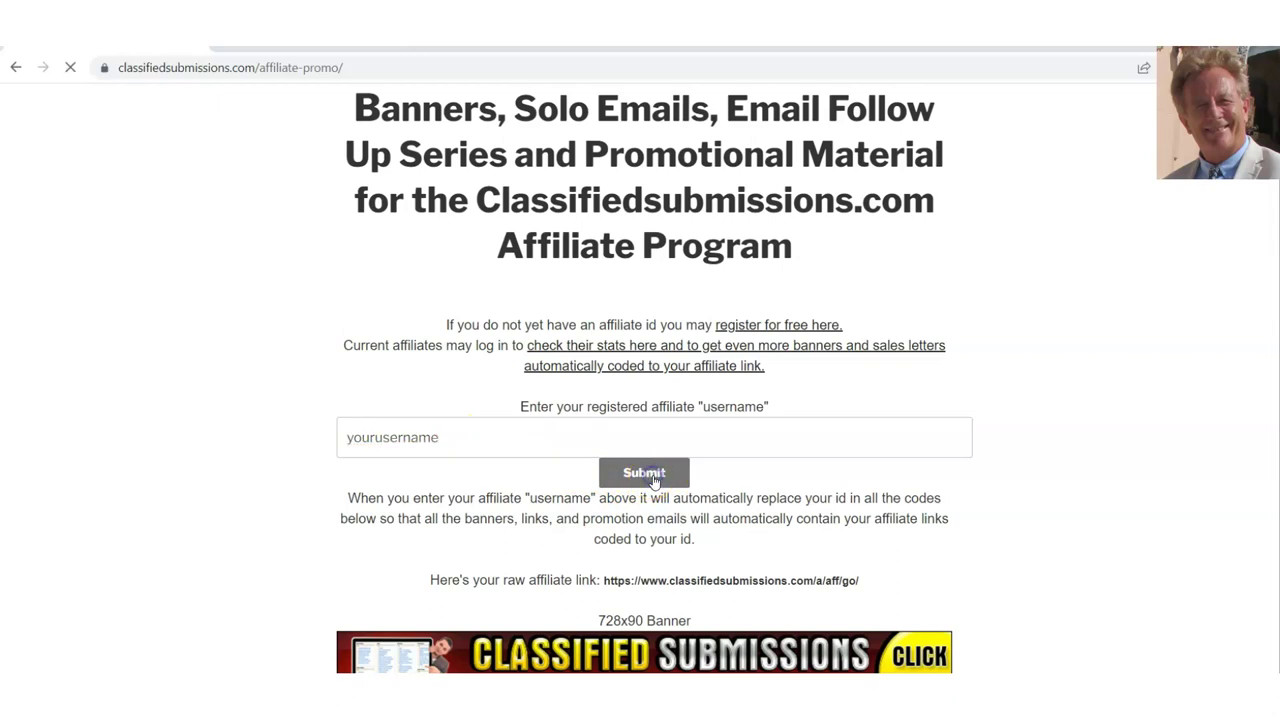
pyautogui.click(654, 478)
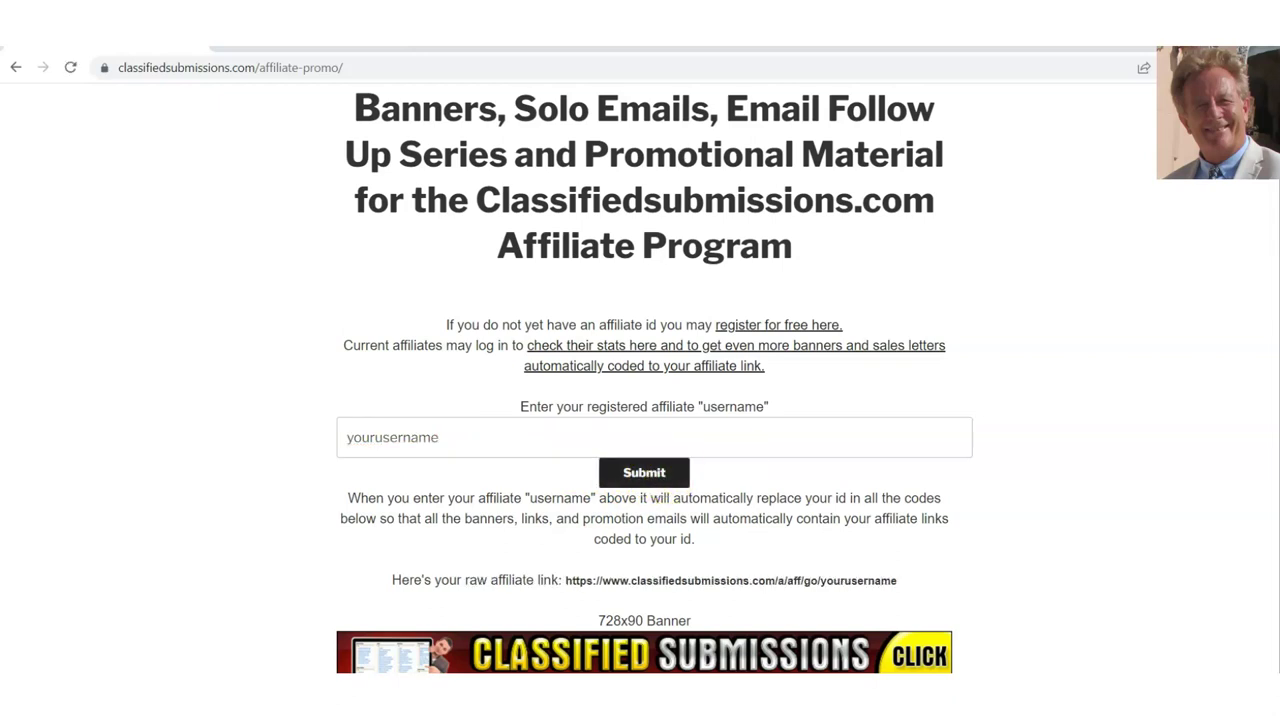
# Check the banner codes and the first solo email for the personalized affiliate link, highlighting the link in the email body
pyautogui.scroll(-4, 644, 400)
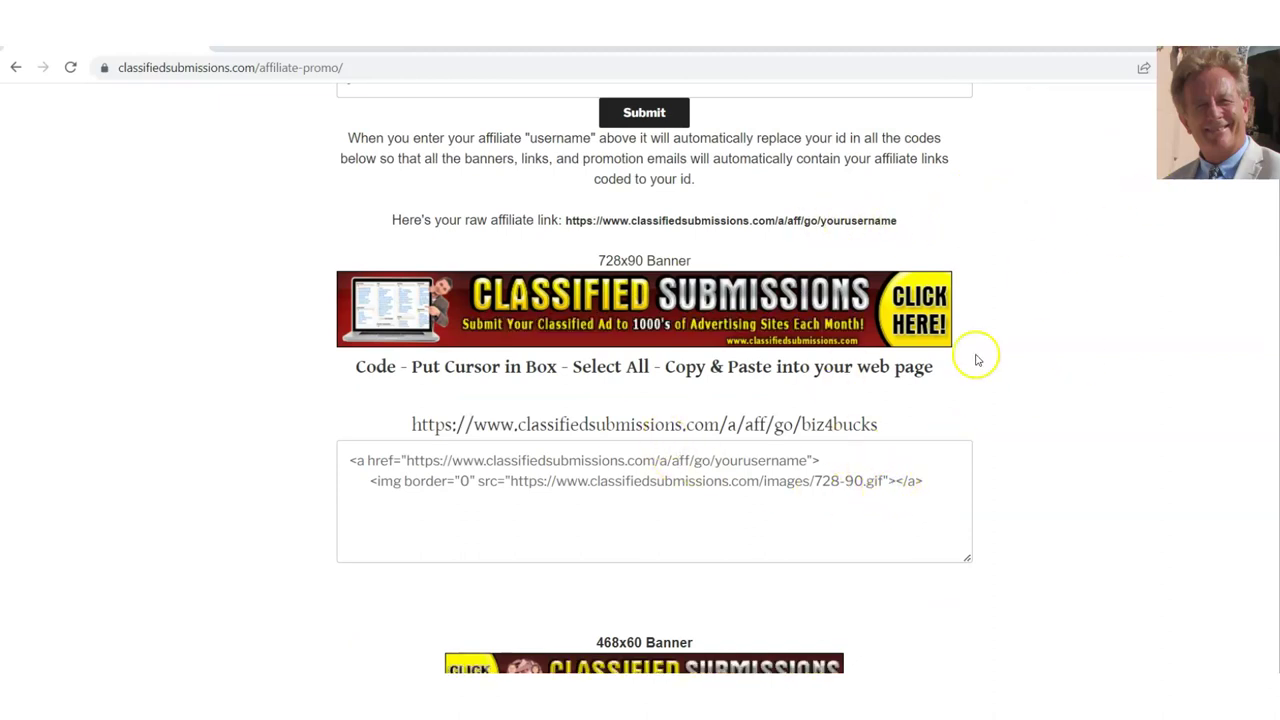
pyautogui.scroll(-9, 644, 400)
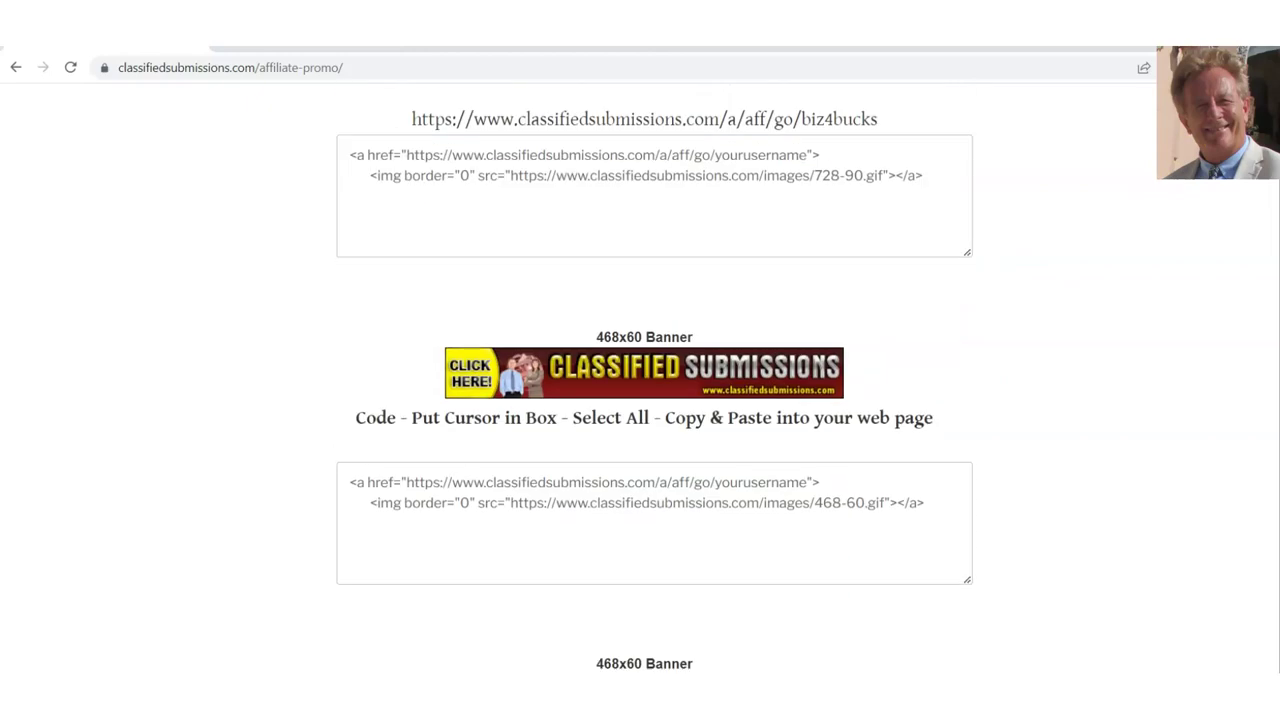
pyautogui.scroll(-15, 644, 400)
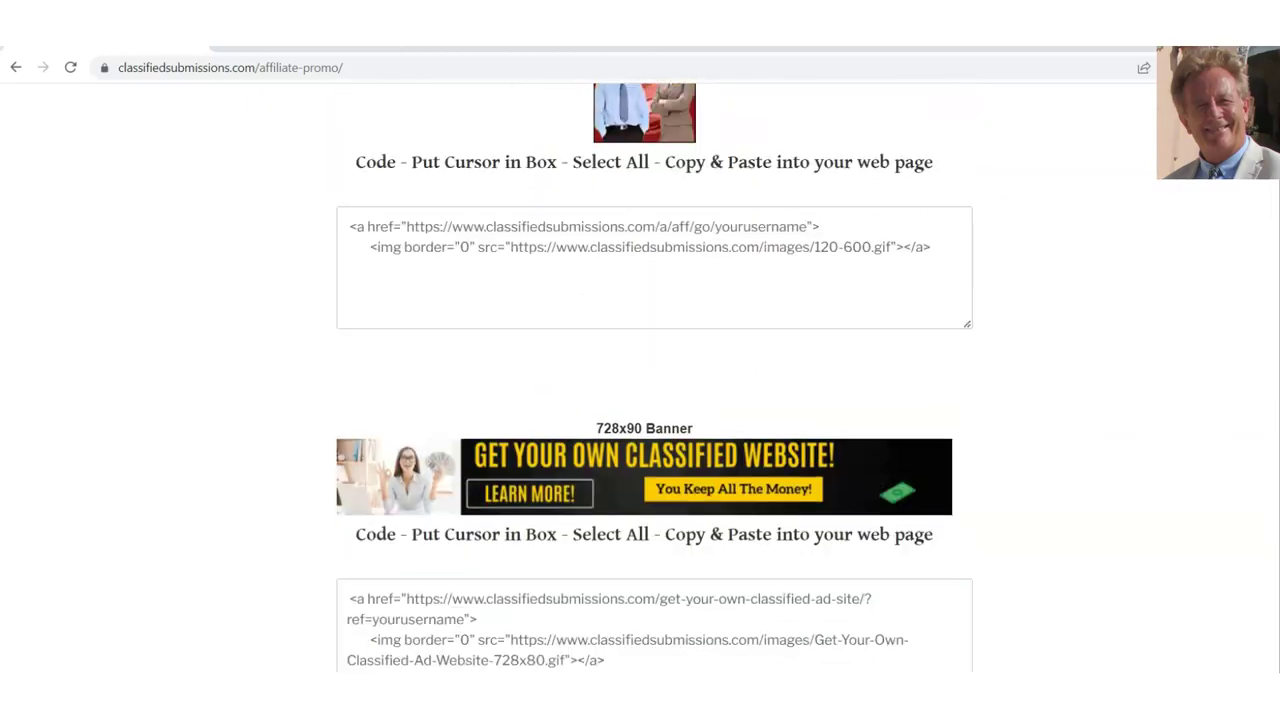
pyautogui.scroll(5, 644, 400)
pyautogui.scroll(-11, 644, 400)
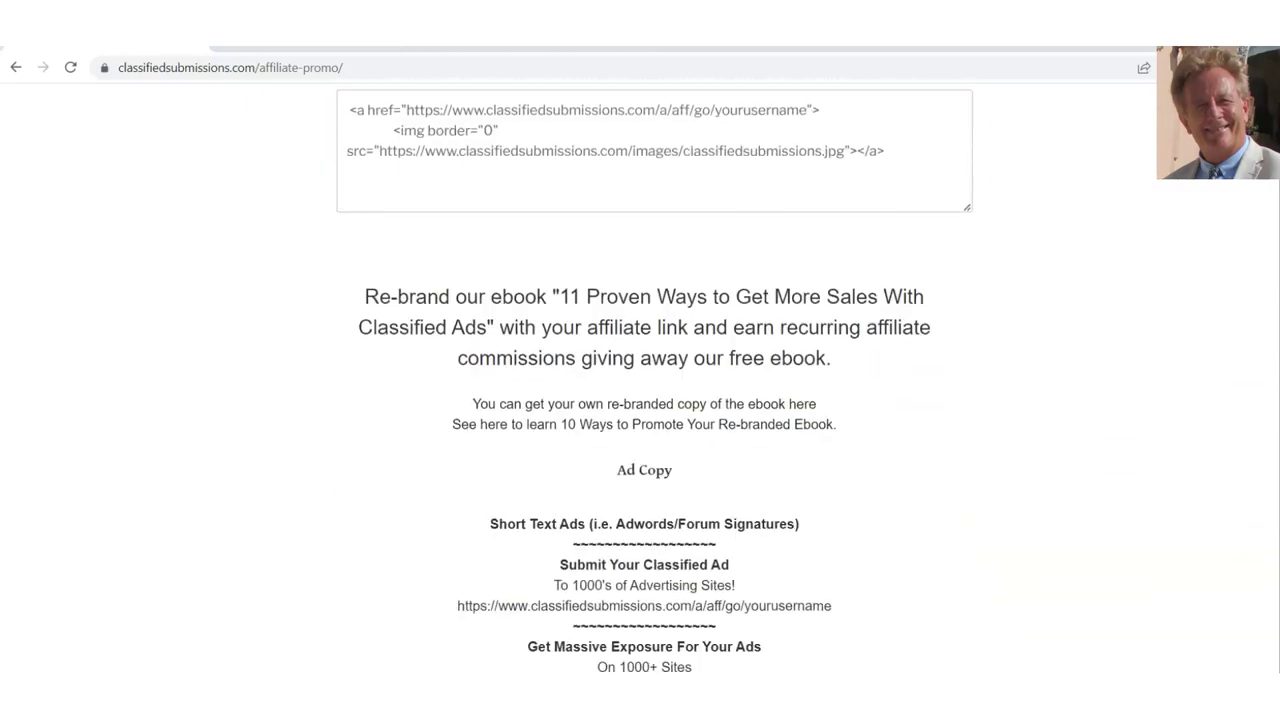
pyautogui.scroll(-2, 644, 400)
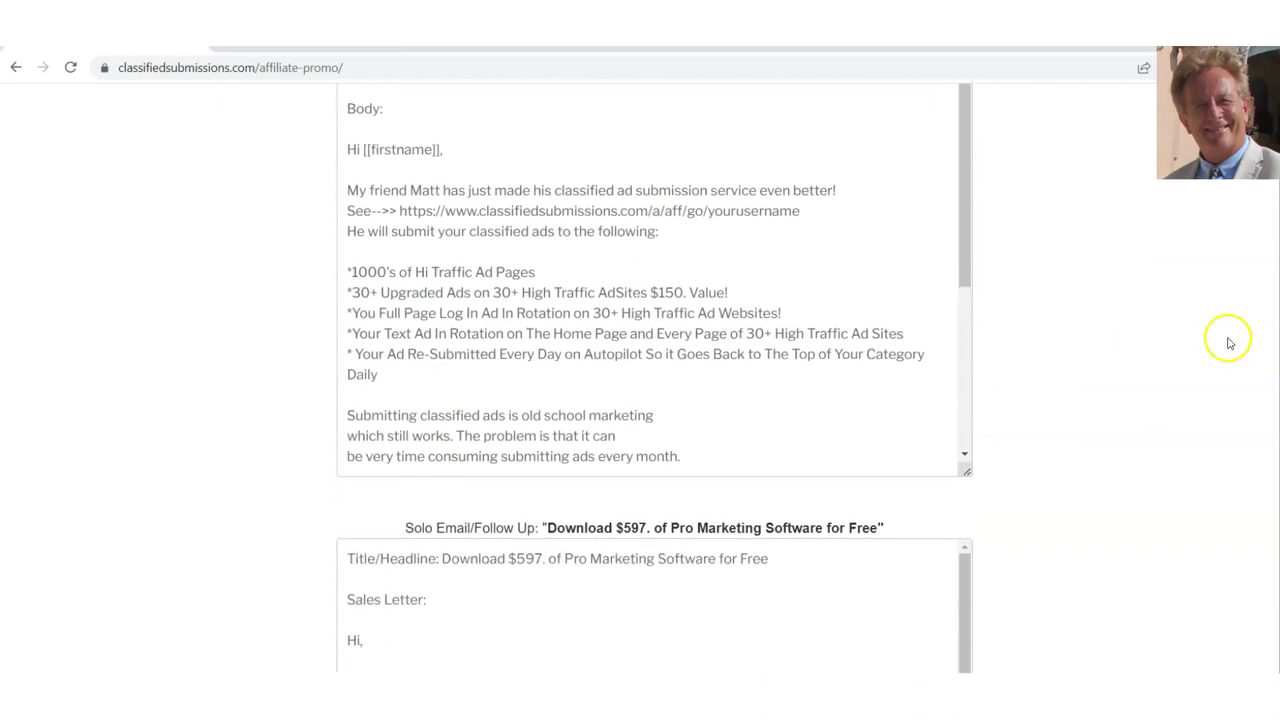
pyautogui.moveTo(950, 340); pyautogui.dragTo(216, 336)
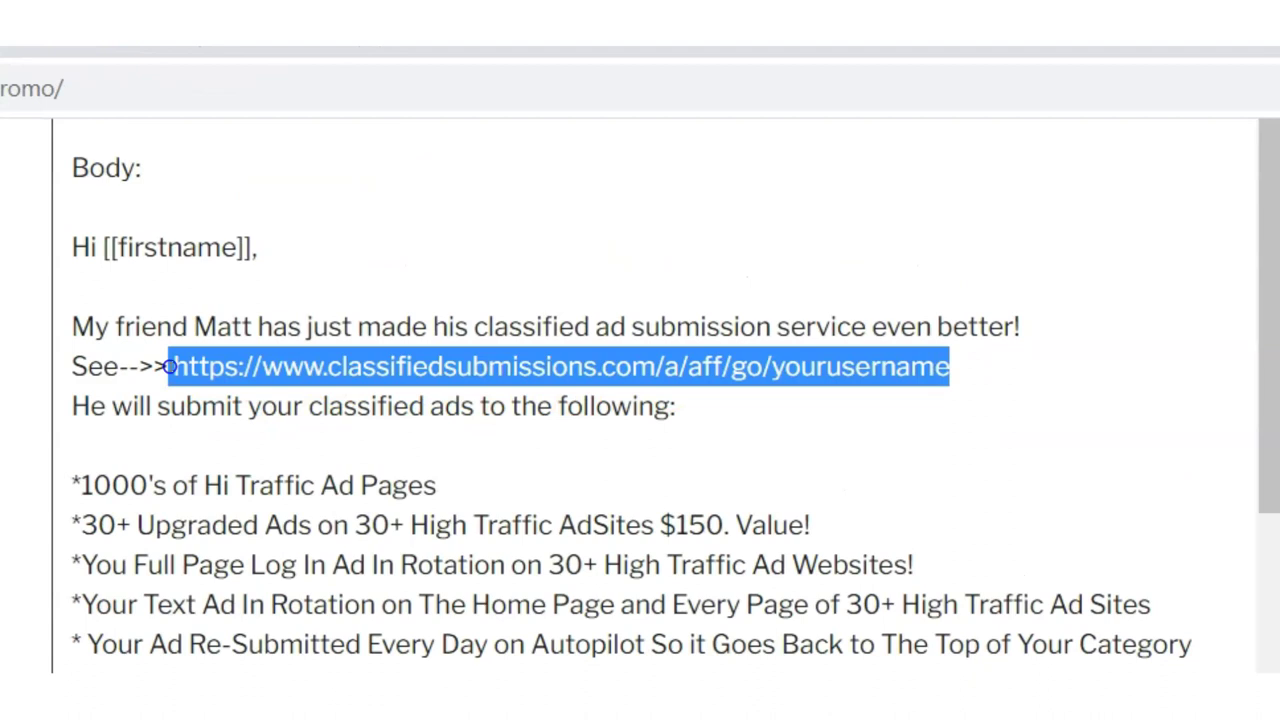
pyautogui.moveTo(1263, 471); pyautogui.dragTo(1275, 442)
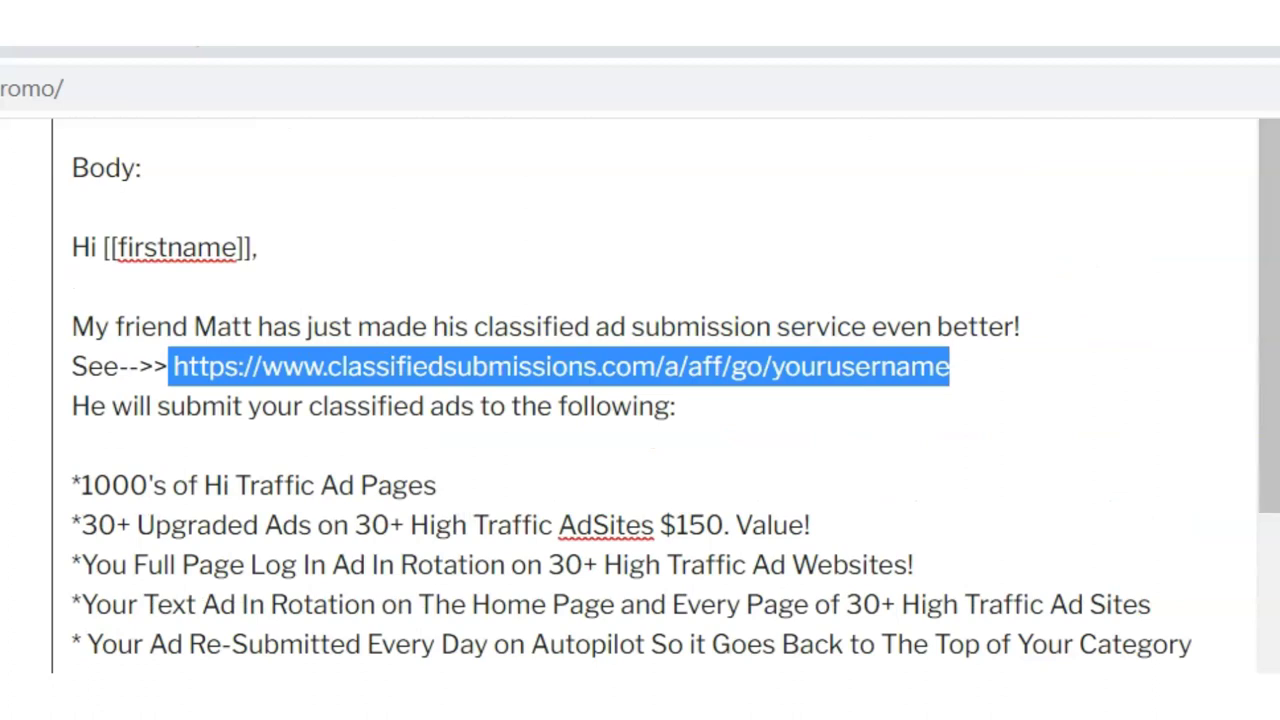
pyautogui.scroll(5, 640, 400)
pyautogui.scroll(-3, 640, 400)
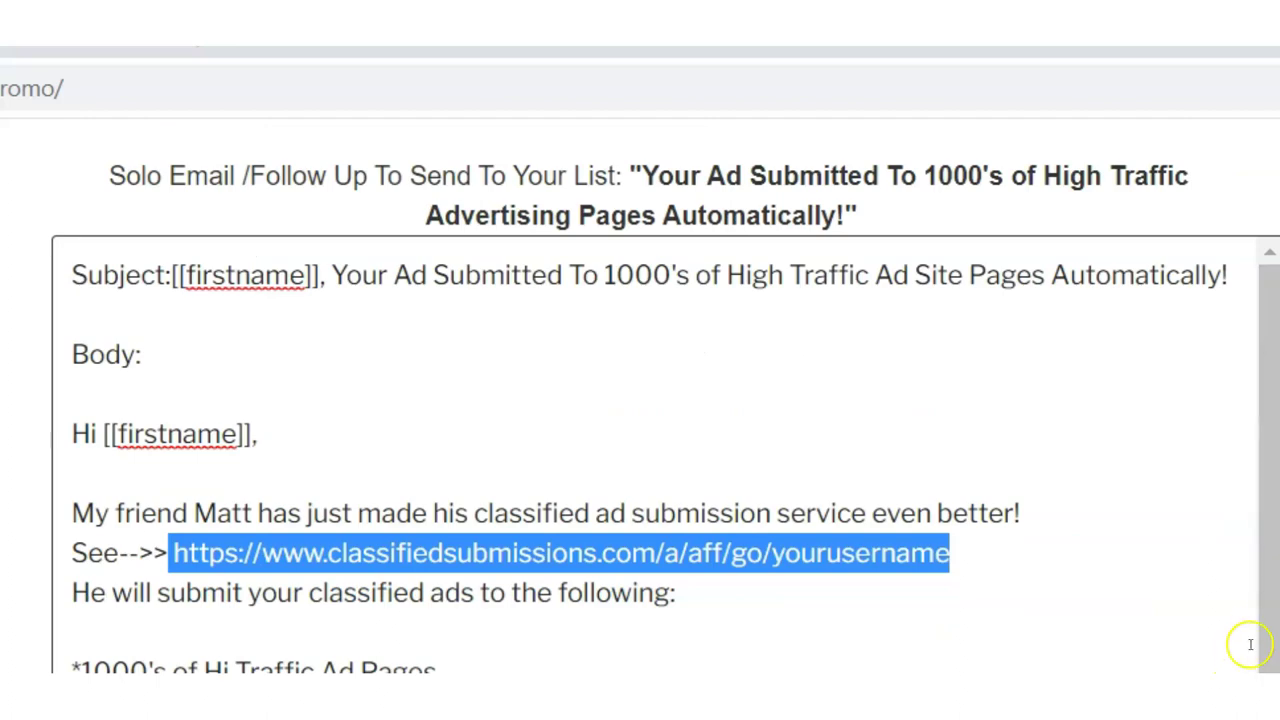
# Copy the entire "Your Ad Submitted To 1000's of High Traffic" solo email and paste it into a new Notepad document
pyautogui.scroll(-5, 1257, 629)
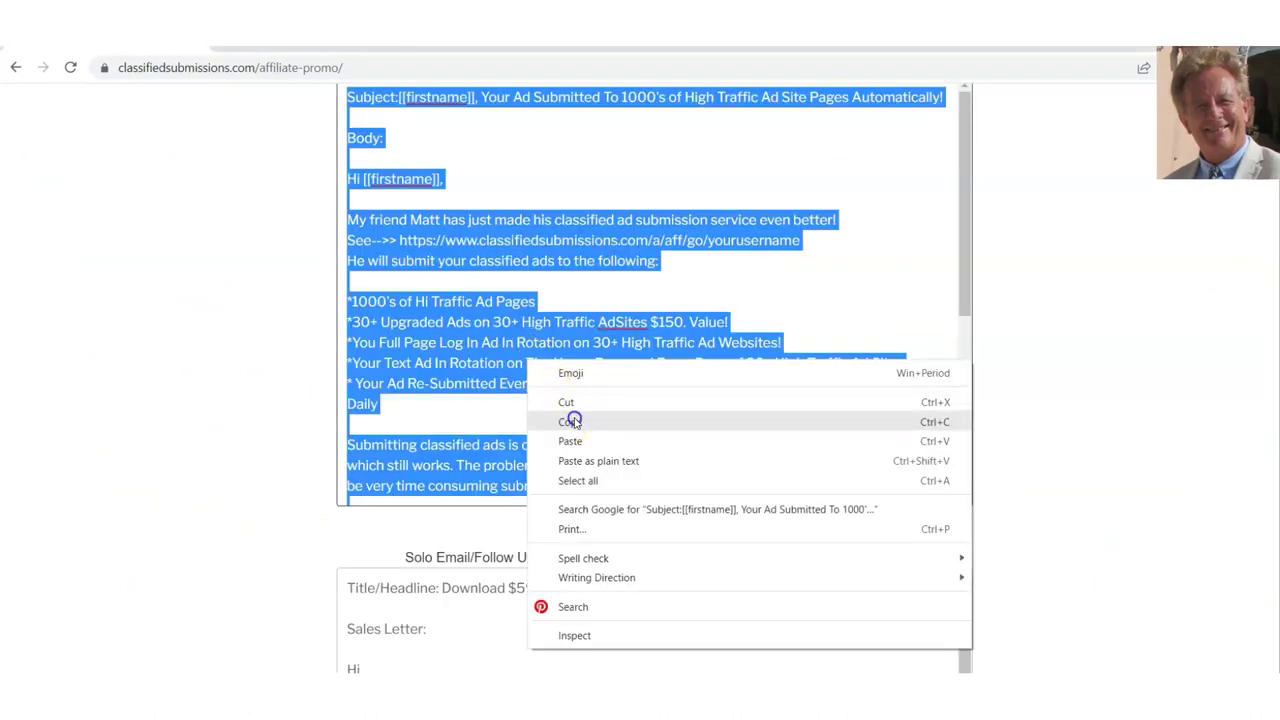
pyautogui.click(574, 418)
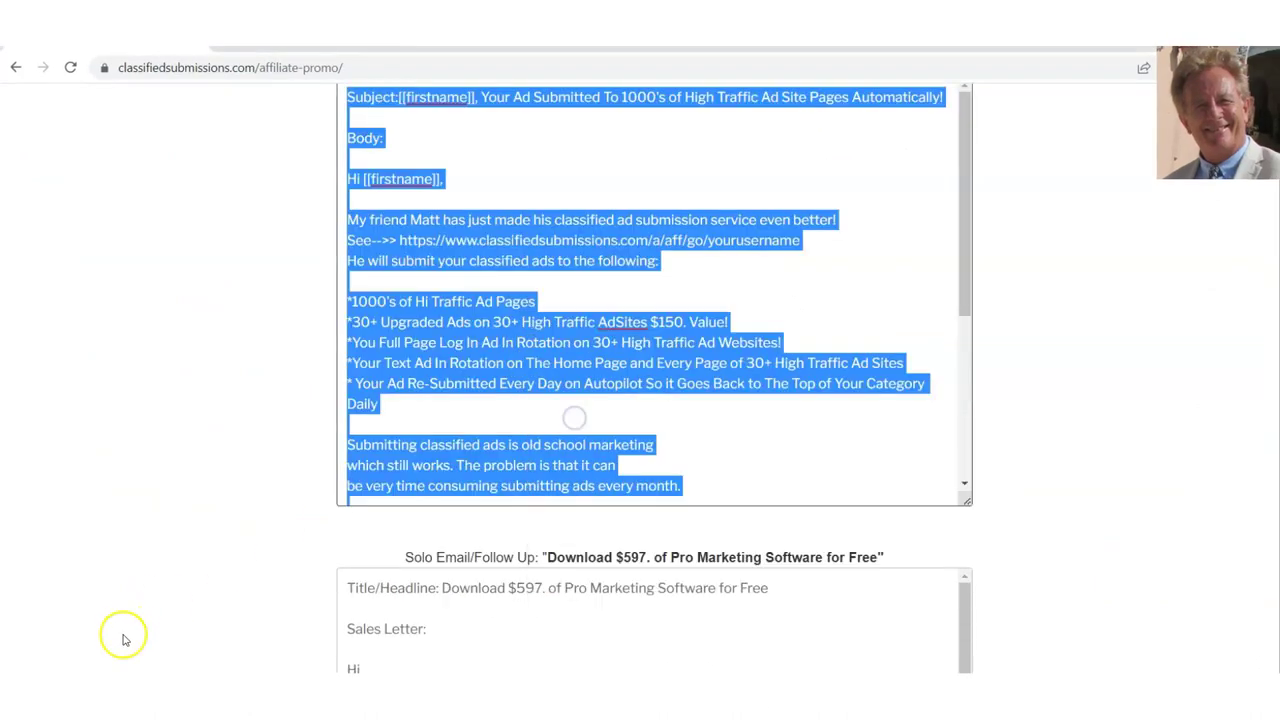
pyautogui.press('super')
pyautogui.write('notepad')
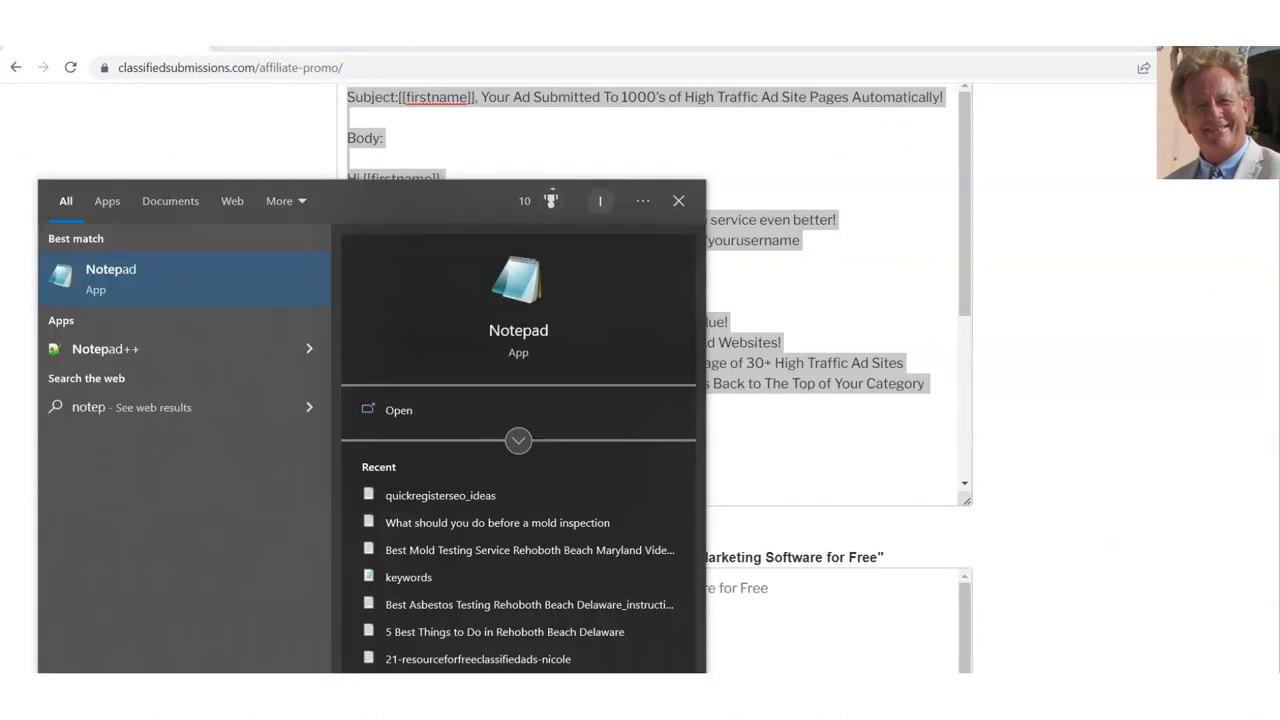
pyautogui.click(112, 278)
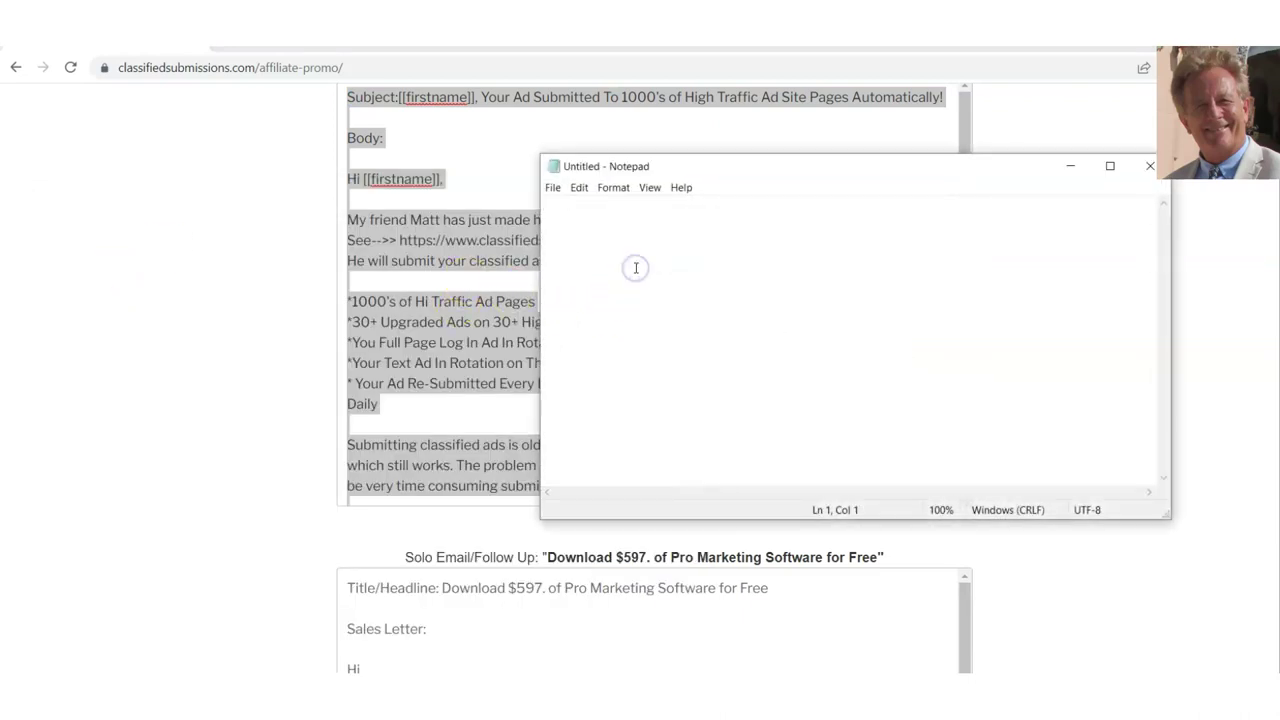
pyautogui.hotkey('ctrl', 'v')
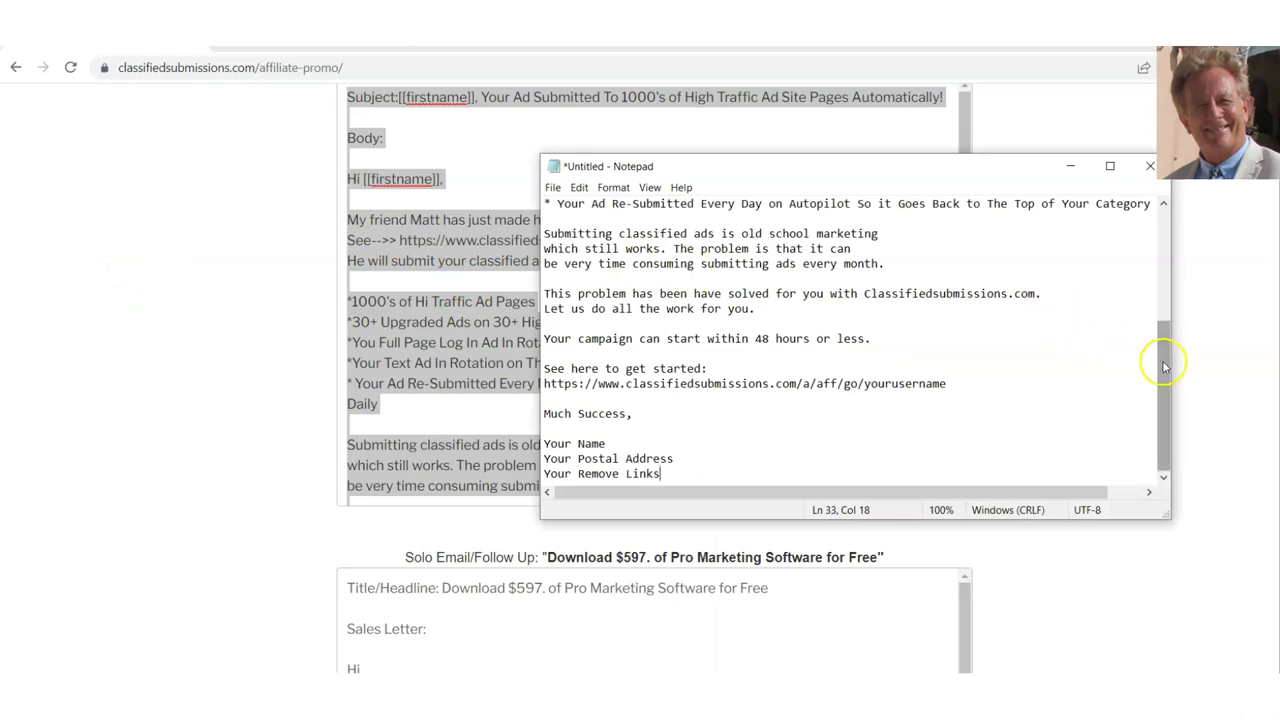
pyautogui.moveTo(1163, 355); pyautogui.dragTo(1163, 257)
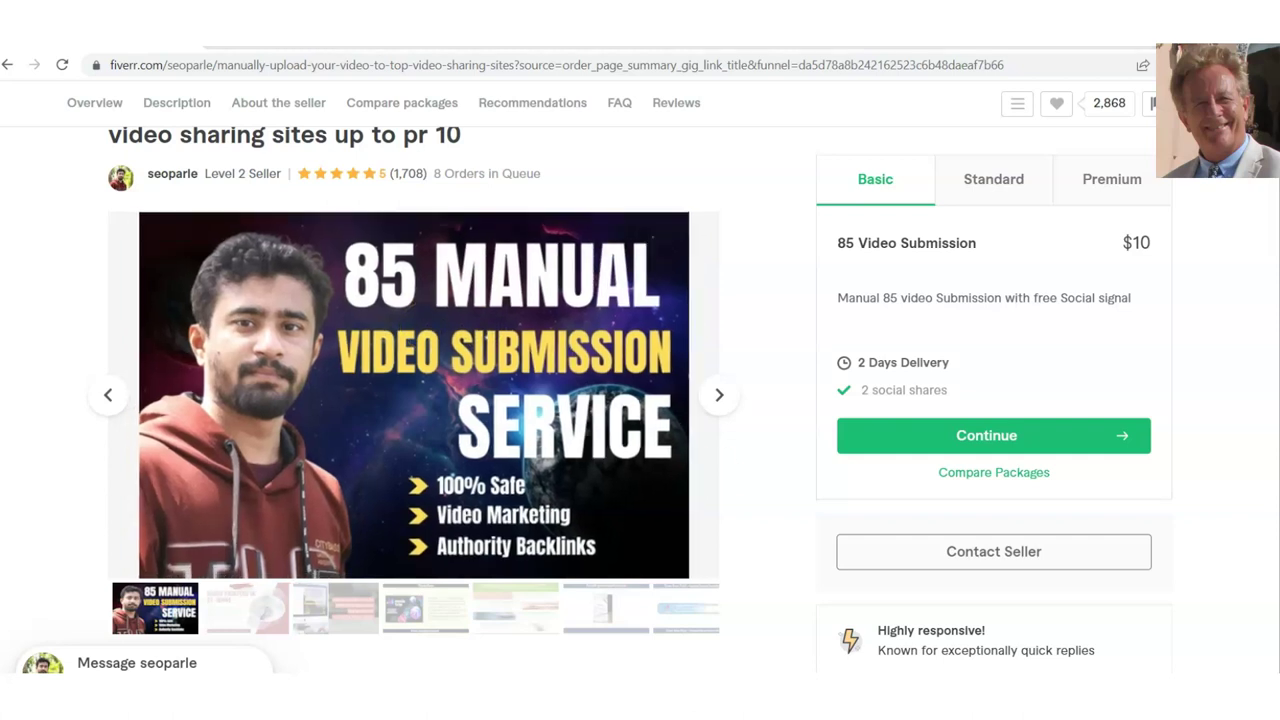
# Switch back to the Notepad draft and replace "Subject:[[firstname]]," in its first line with "Title:"
pyautogui.moveTo(760, 668)
pyautogui.click(851, 665)
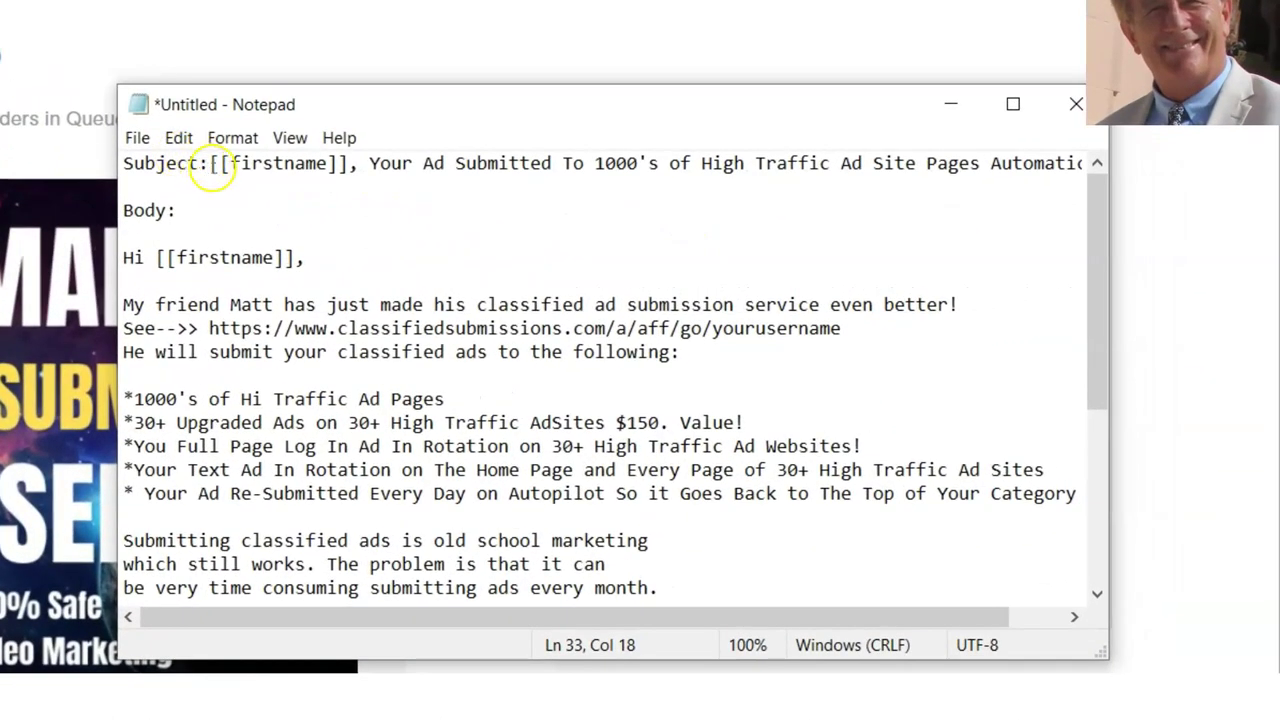
pyautogui.moveTo(212, 165); pyautogui.dragTo(107, 168)
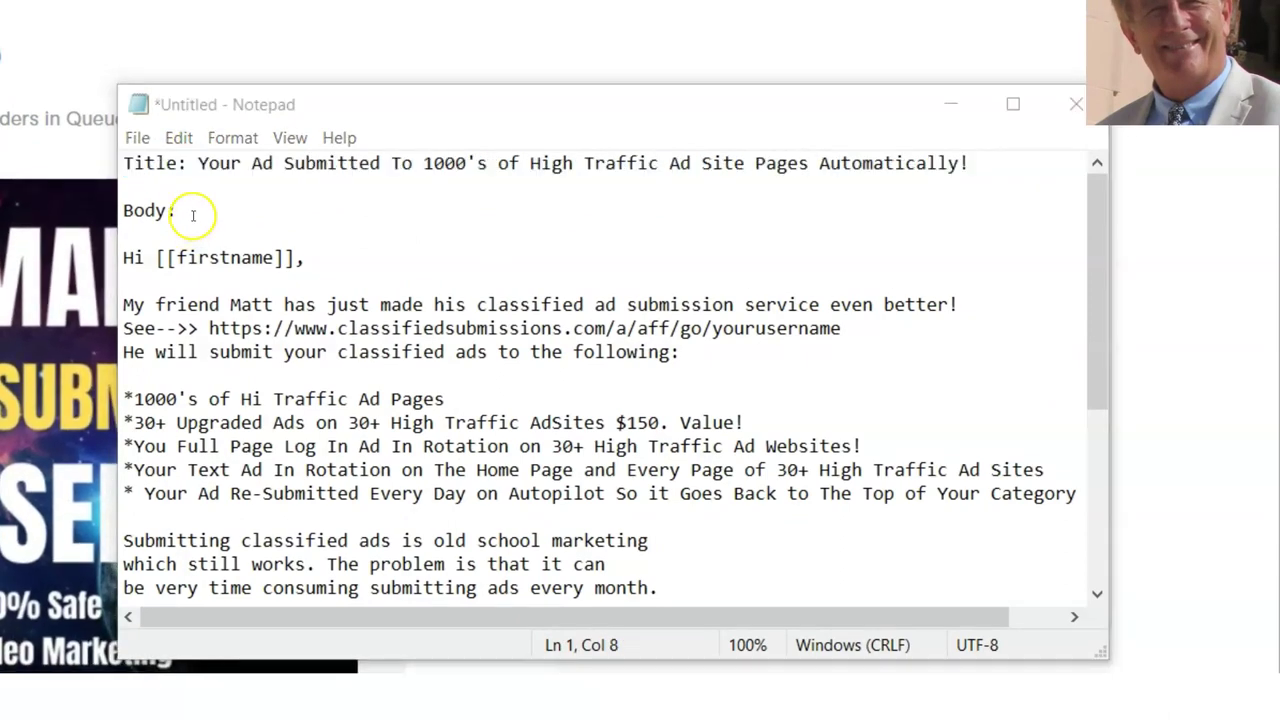
# Replace the "Body:" label in the Notepad draft with "Description:"
pyautogui.moveTo(193, 214); pyautogui.dragTo(120, 213)
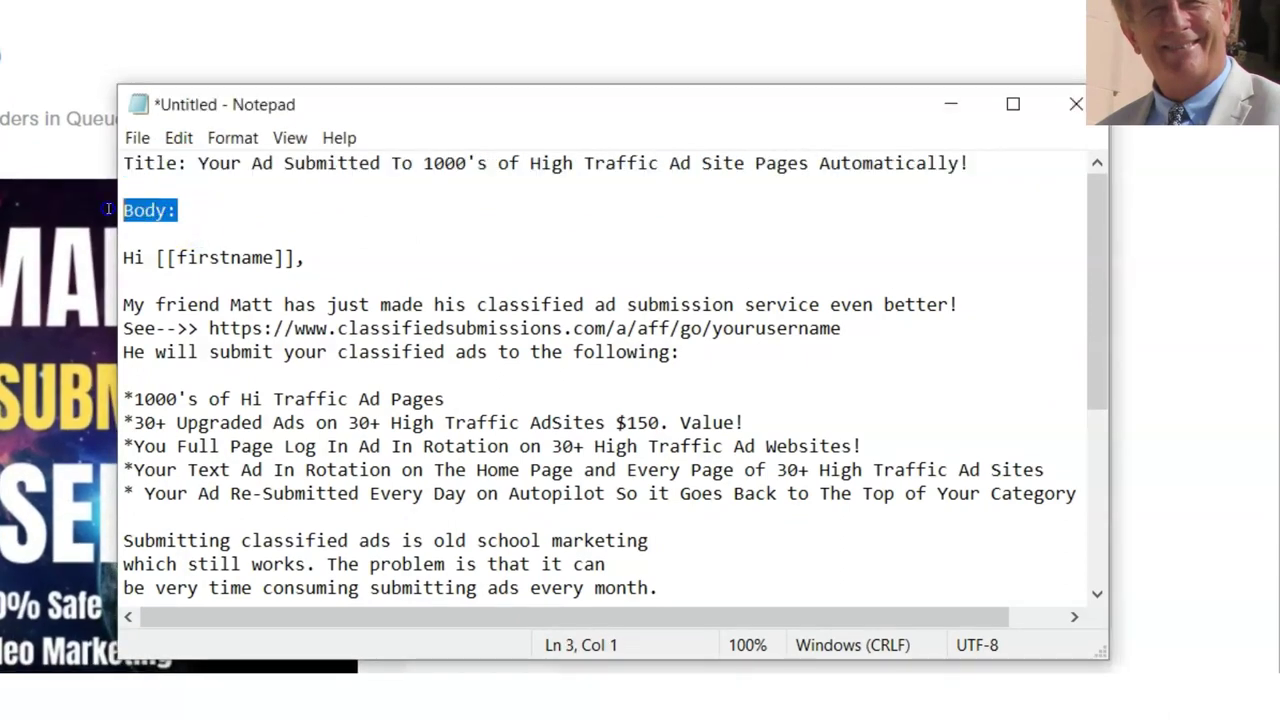
pyautogui.write('Description:')
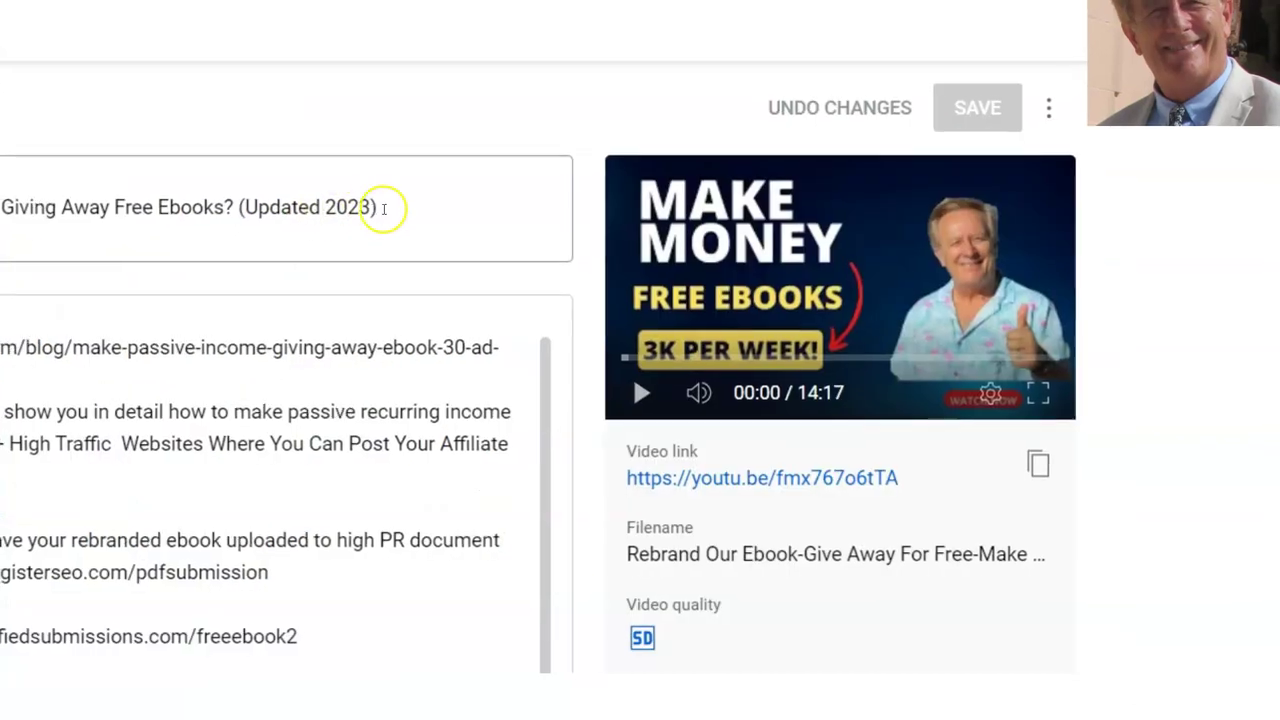
# Examine the ebook video's title and the link opening its description in YouTube Studio and on its YouTube page
pyautogui.moveTo(380, 206); pyautogui.dragTo(245, 233)
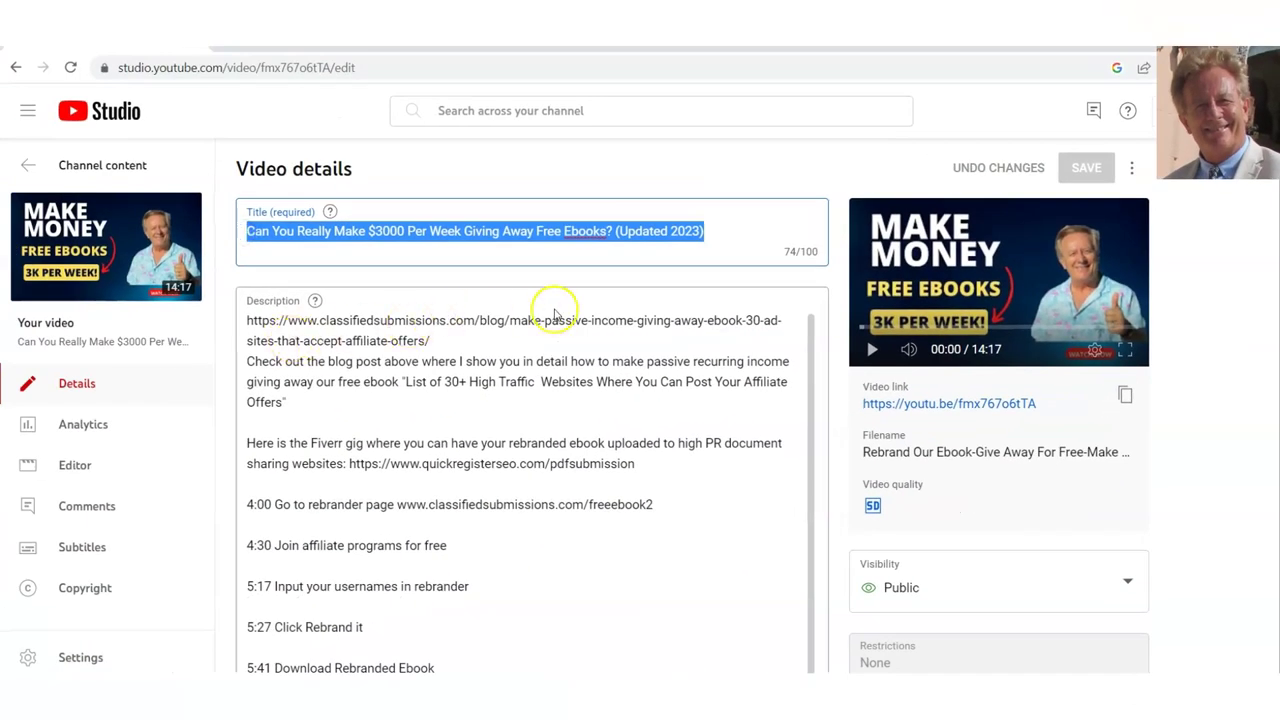
pyautogui.moveTo(430, 340); pyautogui.dragTo(250, 325)
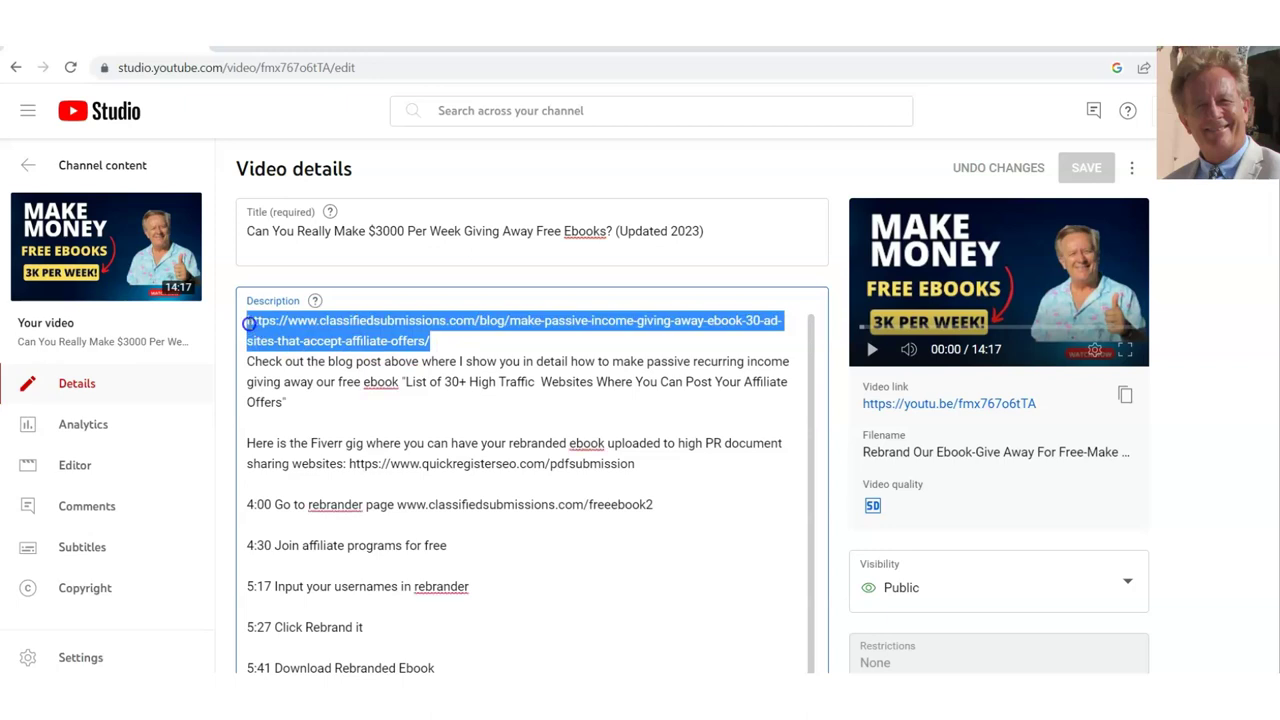
pyautogui.click(15, 68)
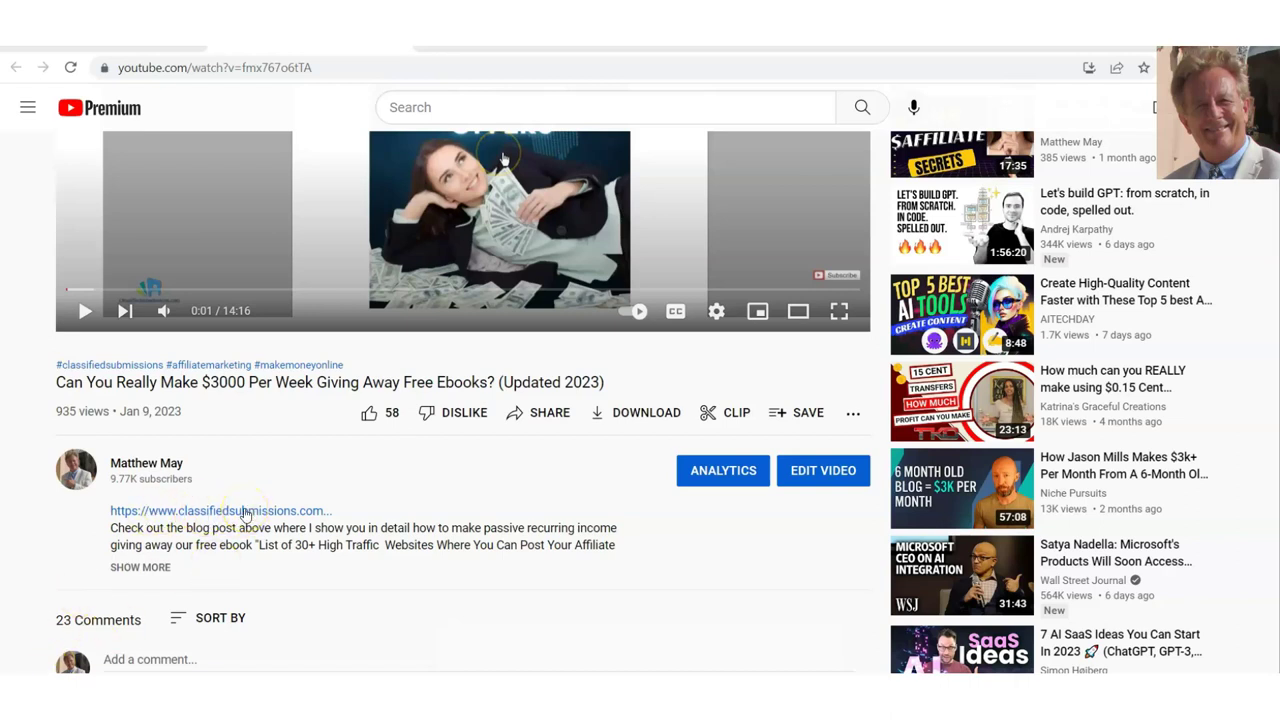
# Switch to the Notepad draft and replace the "Hi [[firstname]]," greeting with a copy of the affiliate link directly under "Description:"
pyautogui.hotkey('alt', 'Tab')
pyautogui.moveTo(1002, 309); pyautogui.dragTo(630, 309)
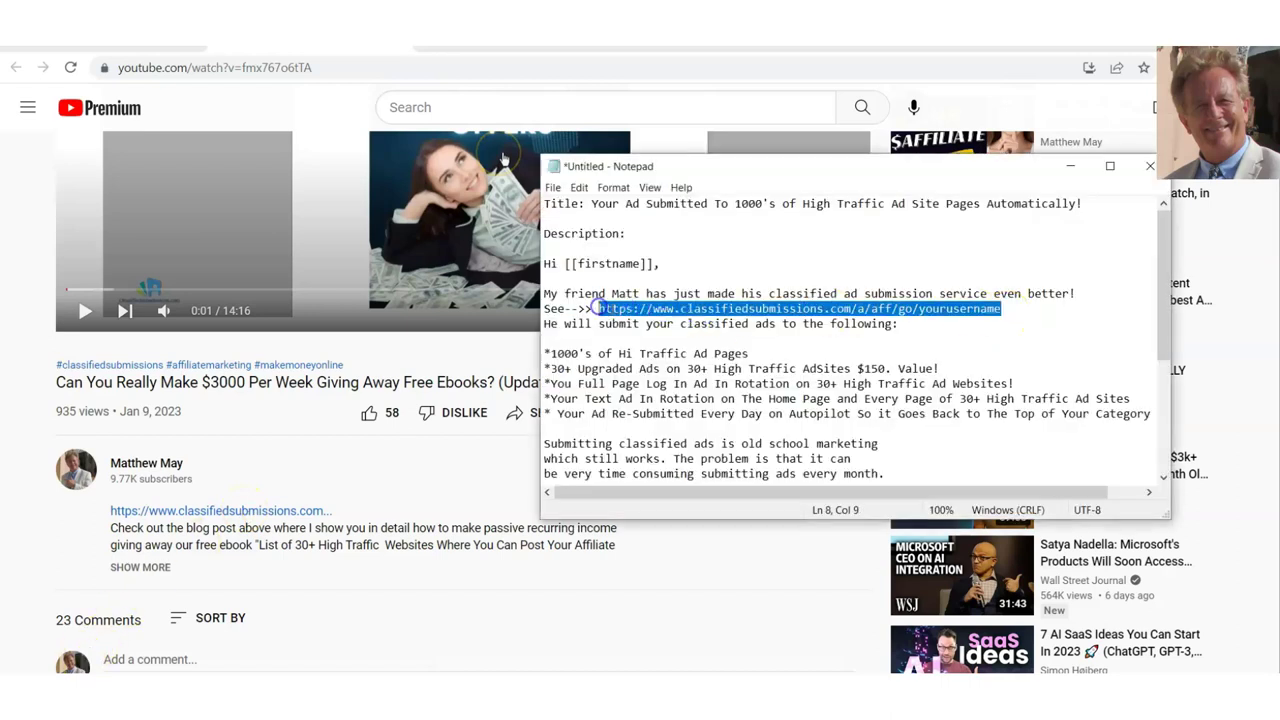
pyautogui.rightClick(602, 309)
pyautogui.click(665, 360)
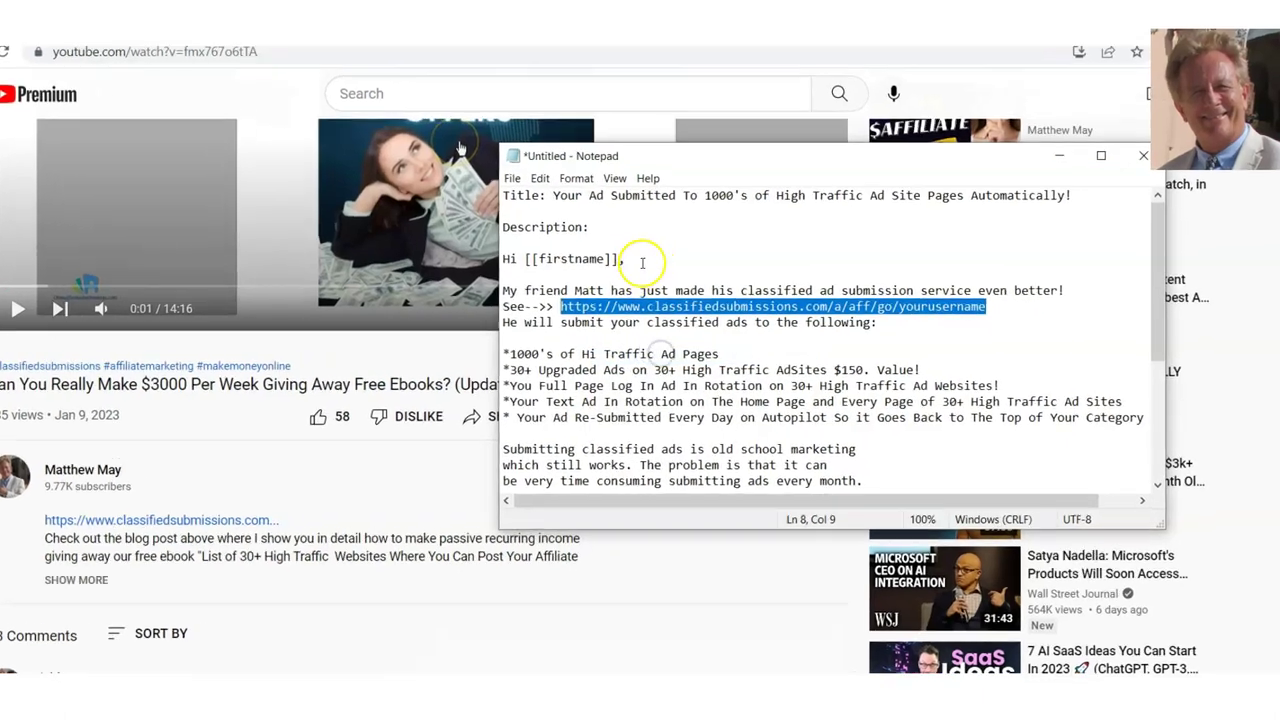
pyautogui.click(642, 263)
pyautogui.moveTo(628, 261); pyautogui.dragTo(505, 261)
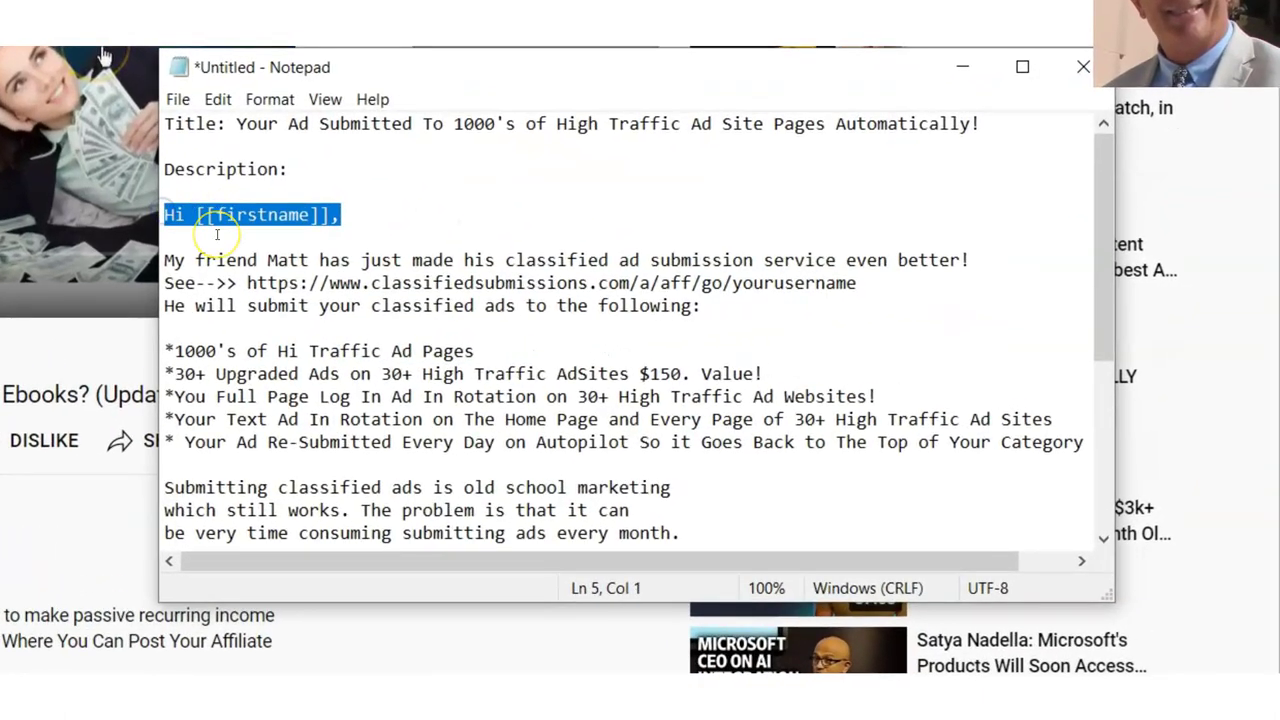
pyautogui.press('BackSpace')
pyautogui.press('BackSpace')
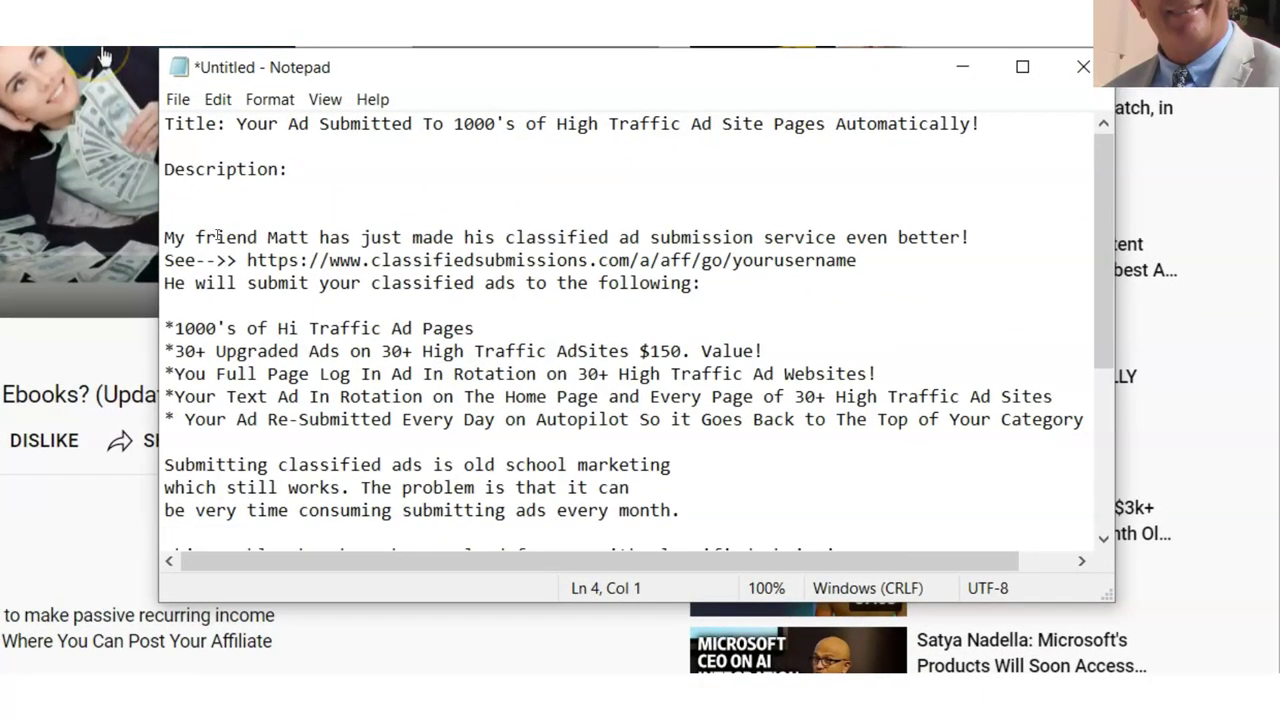
pyautogui.hotkey('ctrl', 'v')
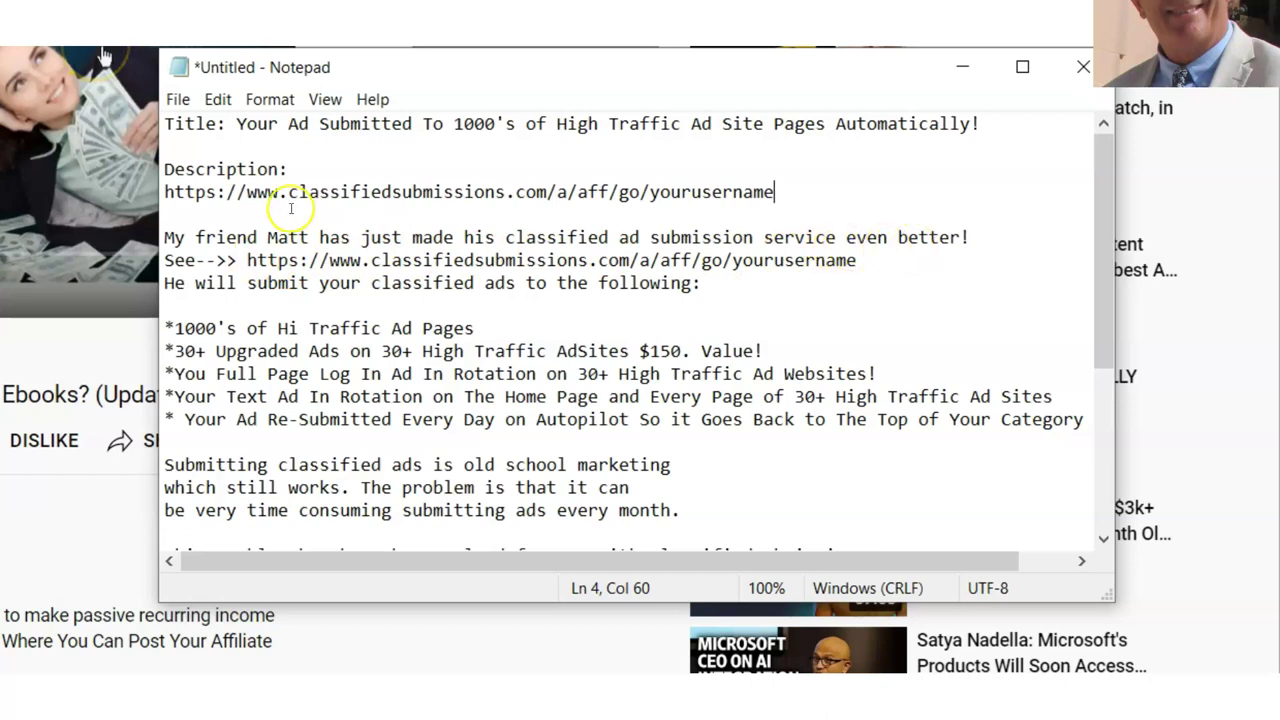
# Delete the "See-->>" line with its affiliate link from the opening paragraph, leaving no empty line
pyautogui.moveTo(858, 260); pyautogui.dragTo(172, 262)
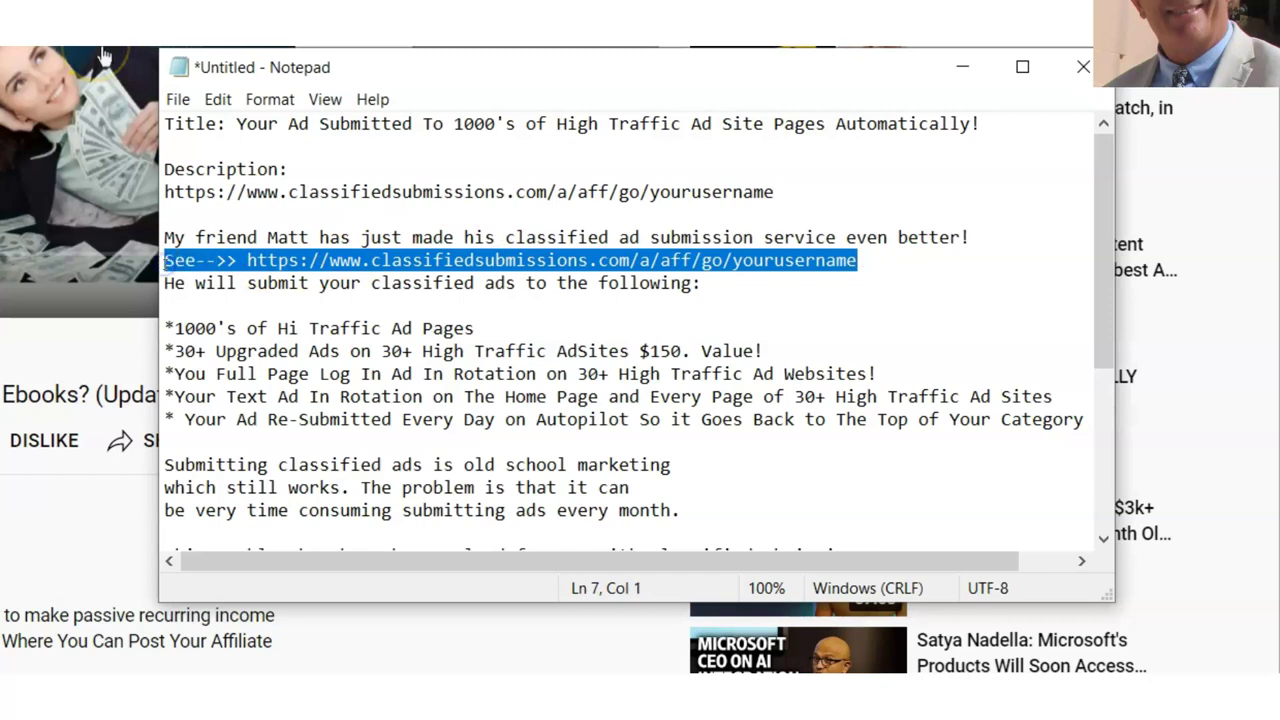
pyautogui.press('BackSpace')
pyautogui.press('BackSpace')
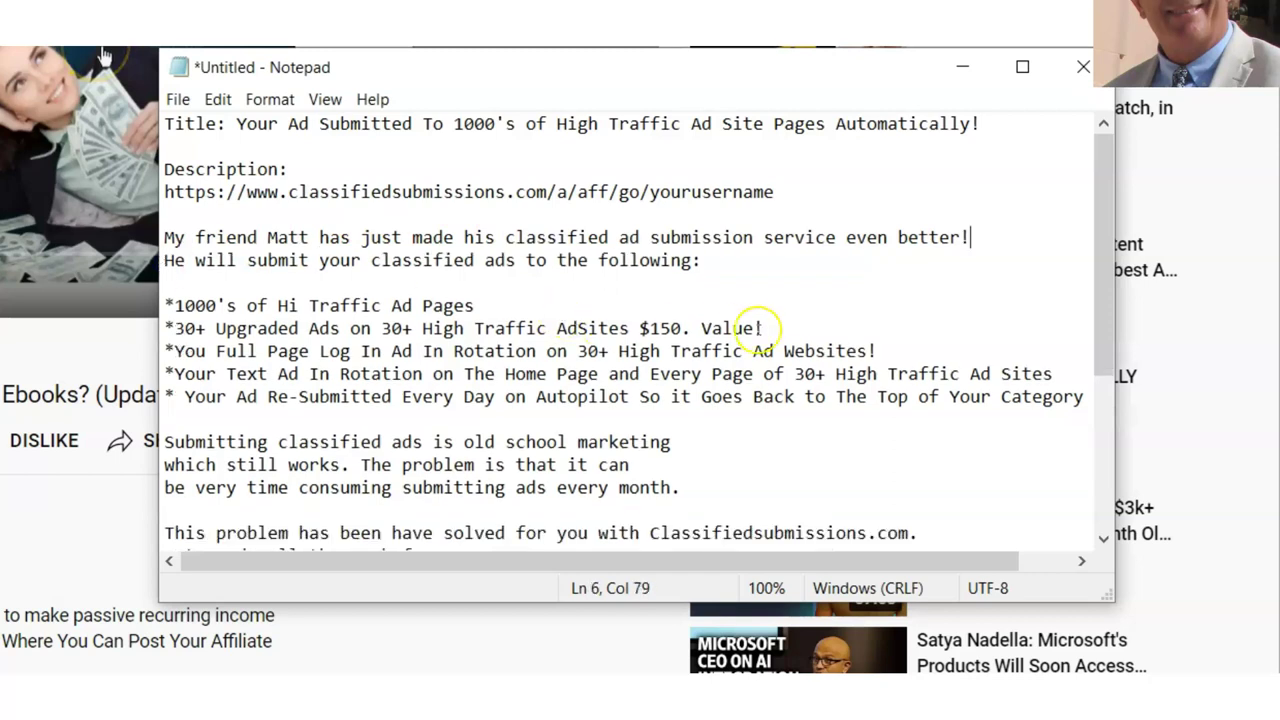
# Delete the affiliate link line below "Click the link in the description below to learn more."
pyautogui.click(1096, 301)
pyautogui.moveTo(1096, 299); pyautogui.dragTo(1109, 449)
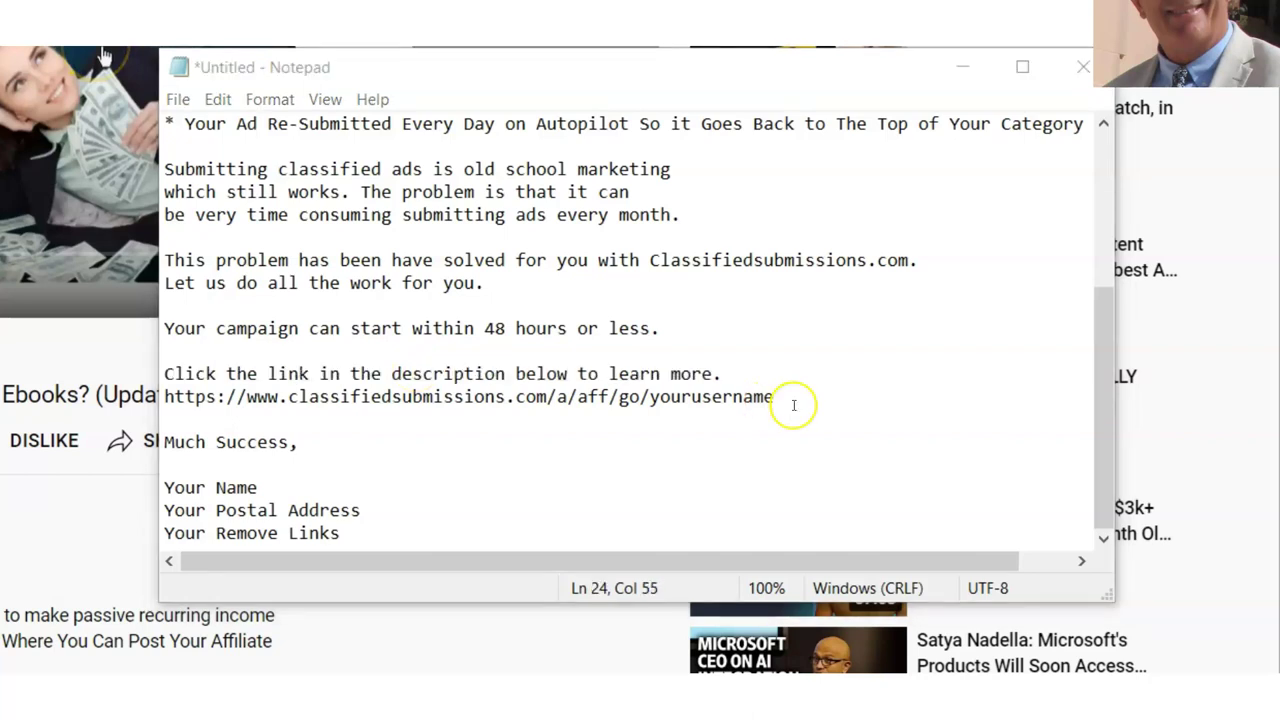
pyautogui.moveTo(774, 396); pyautogui.dragTo(432, 398)
pyautogui.click(225, 414)
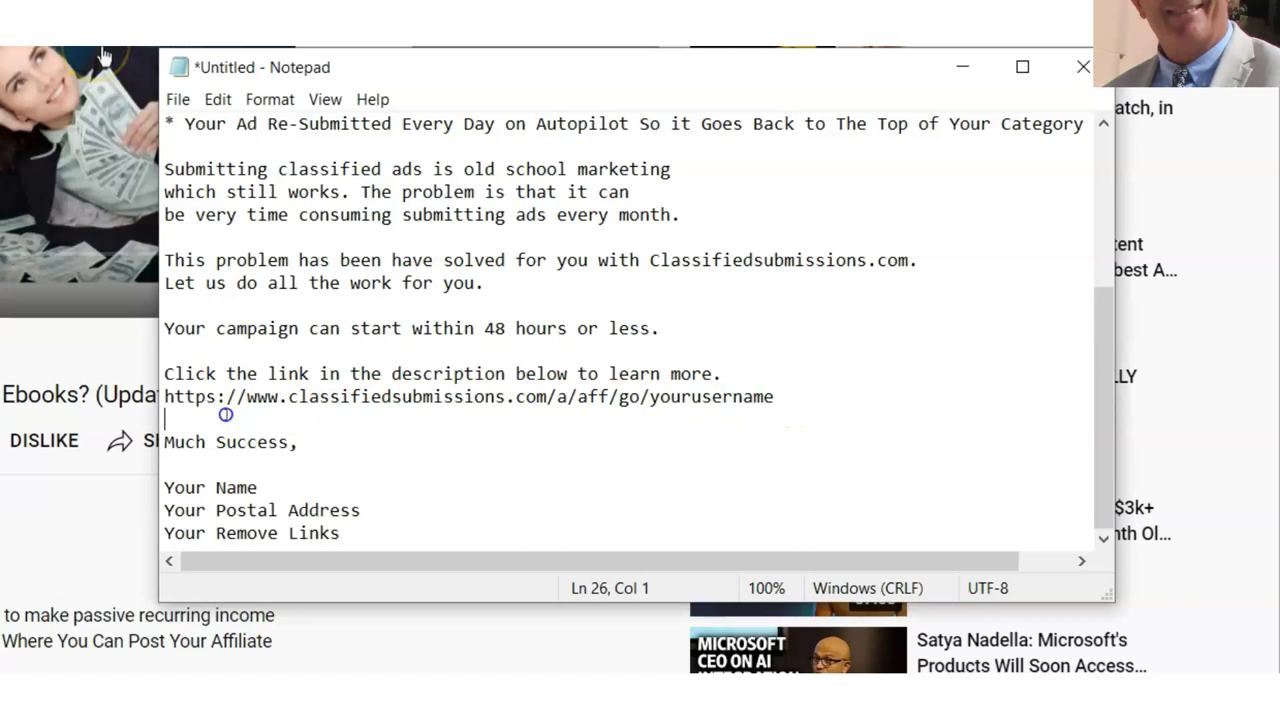
pyautogui.moveTo(225, 414); pyautogui.dragTo(158, 401)
pyautogui.press('BackSpace')
pyautogui.press('BackSpace')
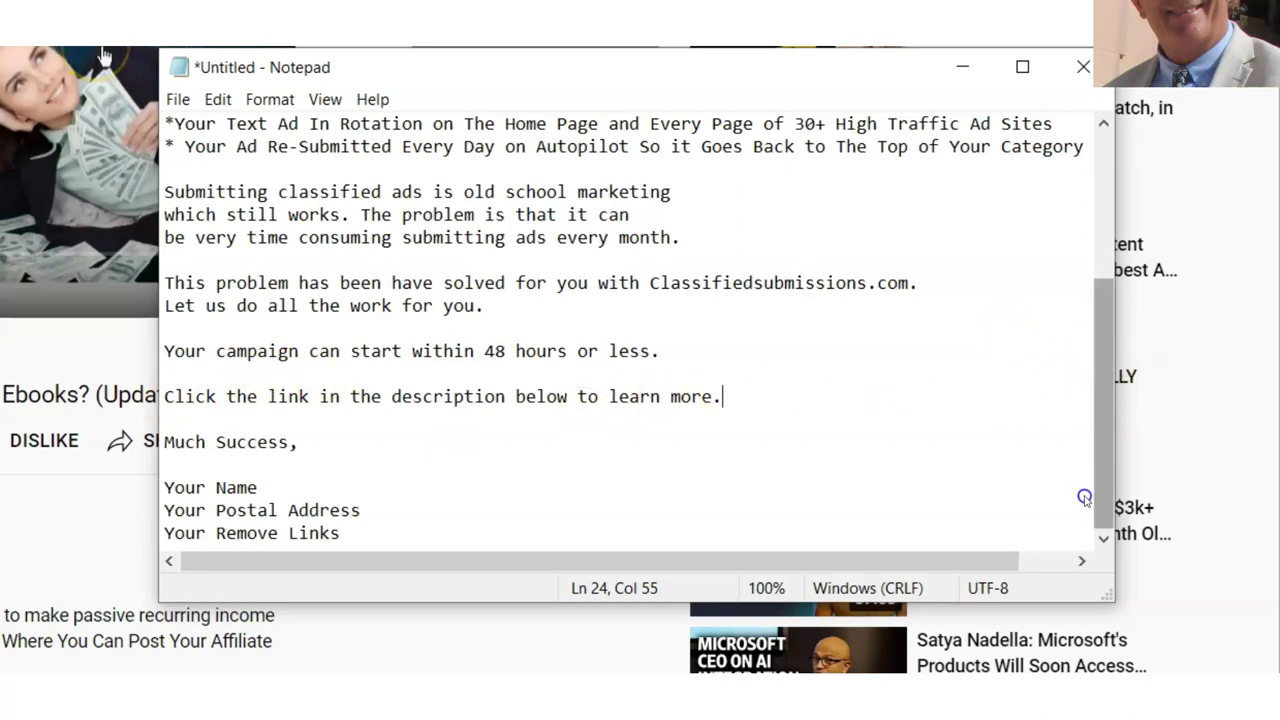
# Delete the email sign-off from "Much Success," through "Your Remove Links" and review the remaining draft
pyautogui.moveTo(360, 531); pyautogui.dragTo(159, 447)
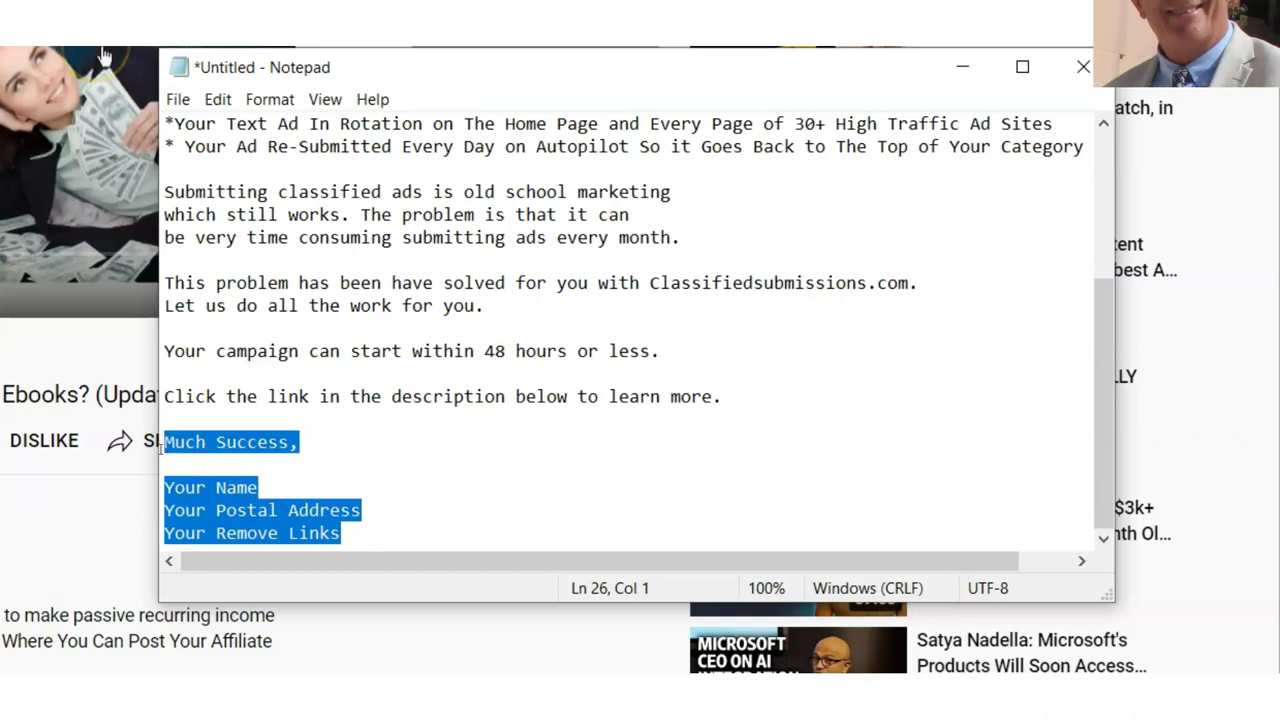
pyautogui.press('Delete')
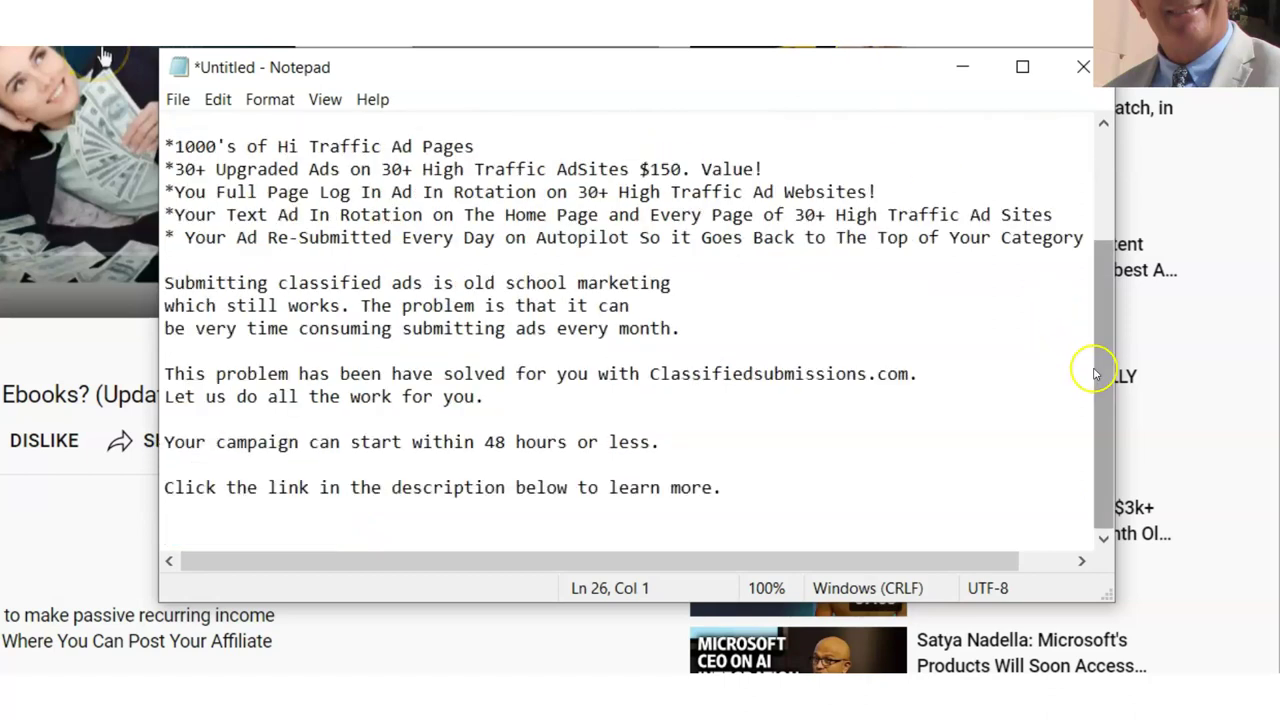
pyautogui.moveTo(1096, 372); pyautogui.dragTo(1110, 270)
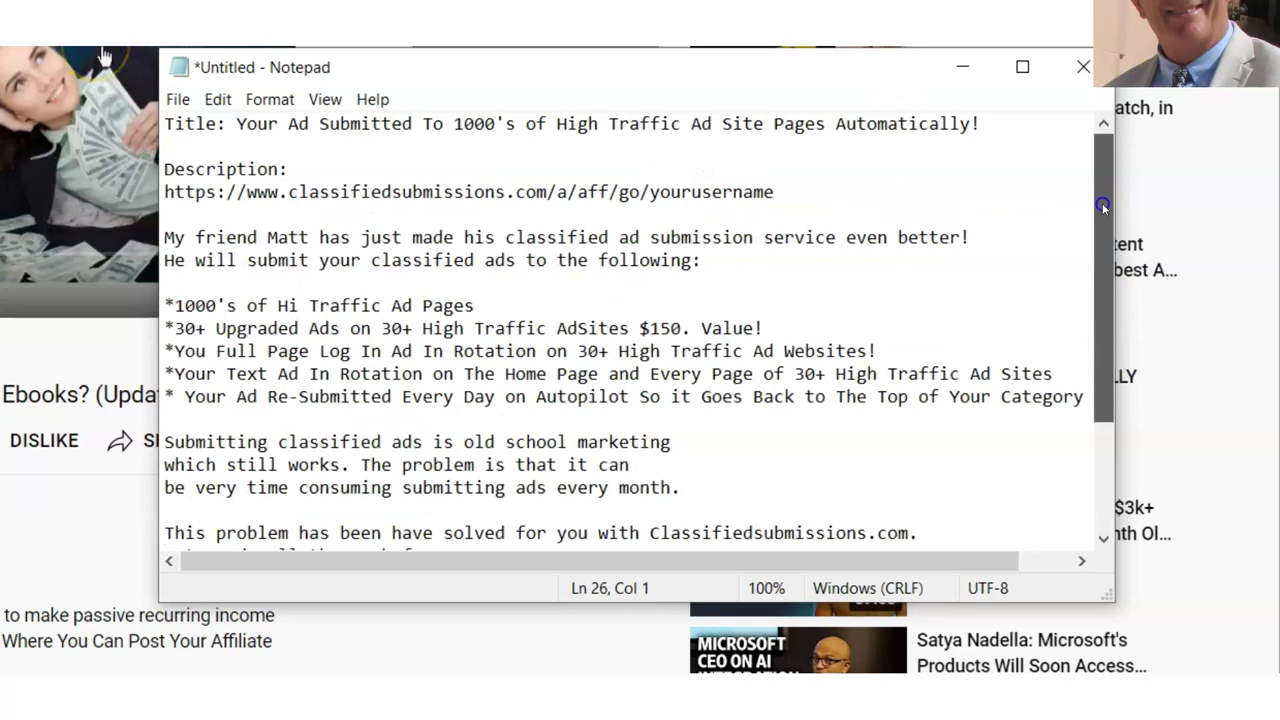
pyautogui.moveTo(1102, 205); pyautogui.dragTo(1102, 310)
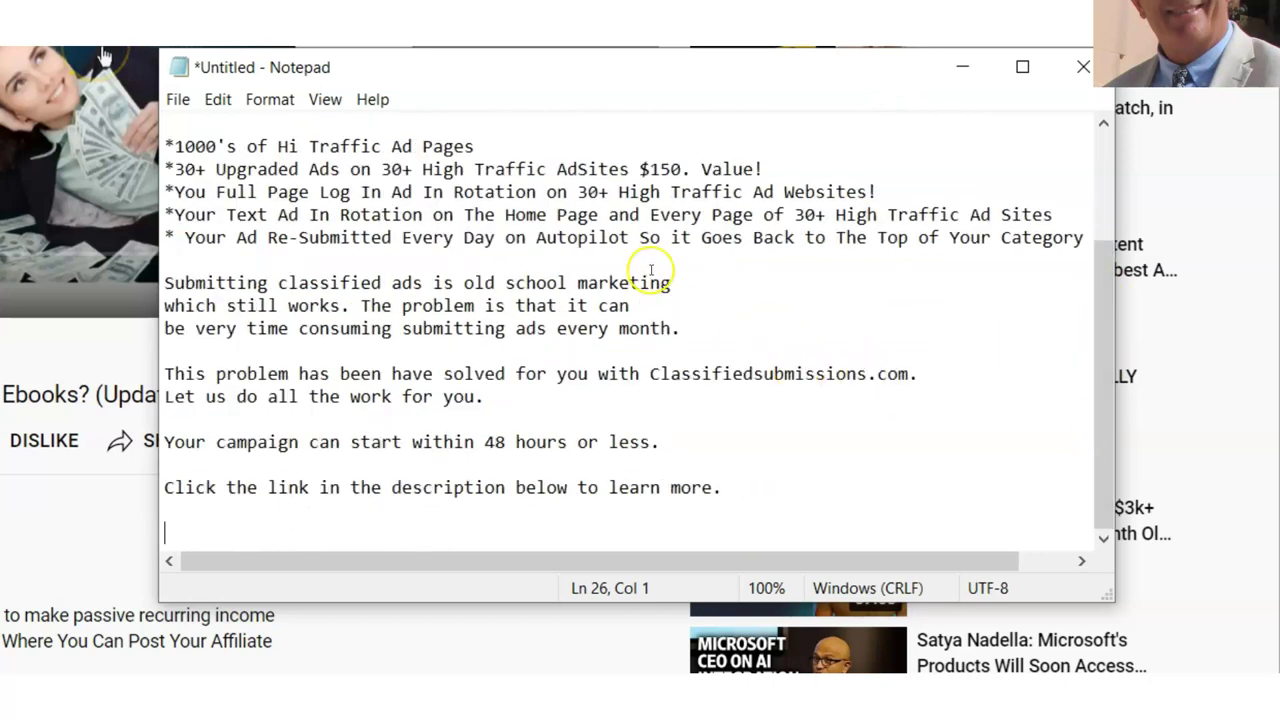
pyautogui.moveTo(1097, 414); pyautogui.dragTo(1096, 251)
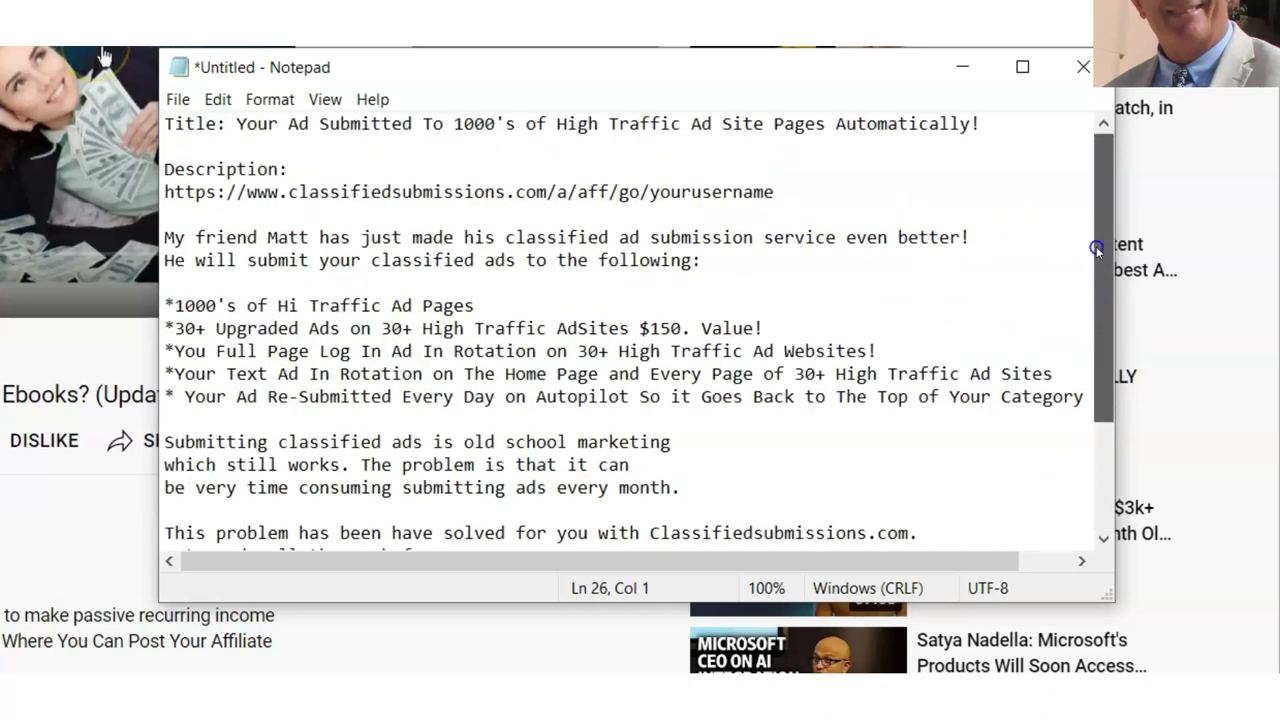
# Add a "Keywords:" line to the draft with the keywords "classified posting" through "online classified ads submissions" copied from the affiliate promo page
pyautogui.moveTo(1100, 303); pyautogui.dragTo(1117, 413)
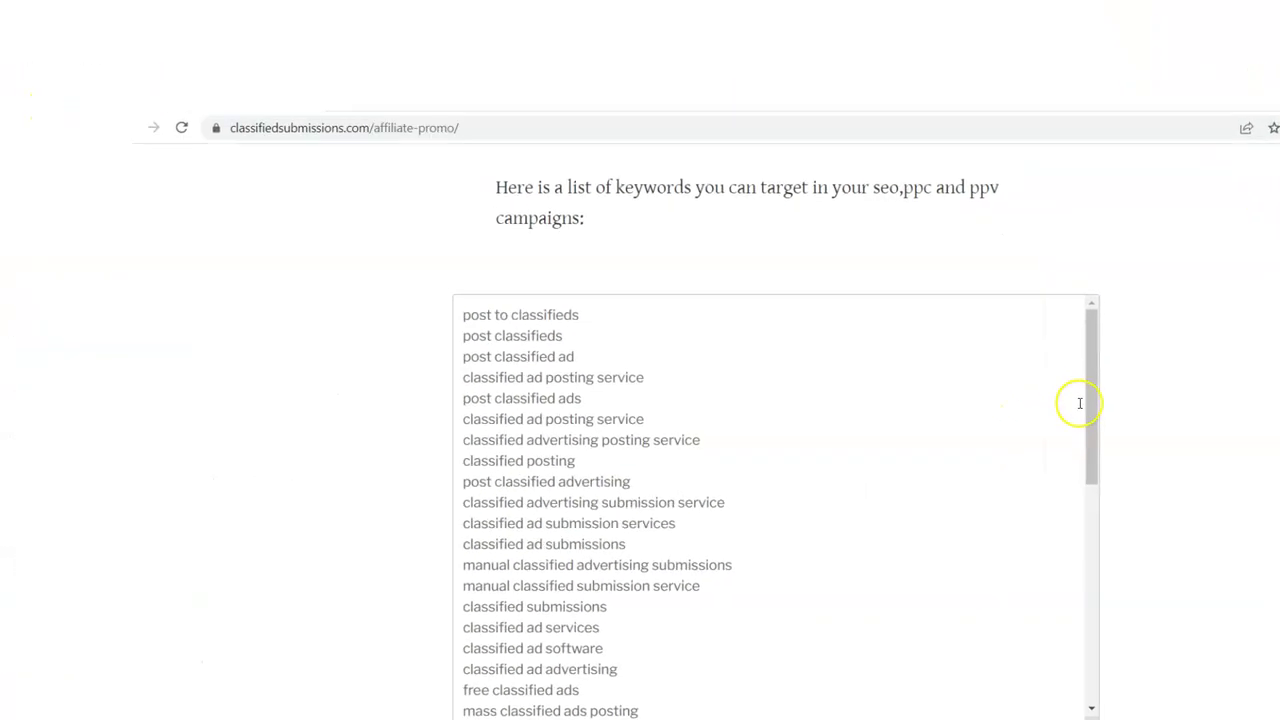
pyautogui.moveTo(1103, 417); pyautogui.dragTo(1097, 606)
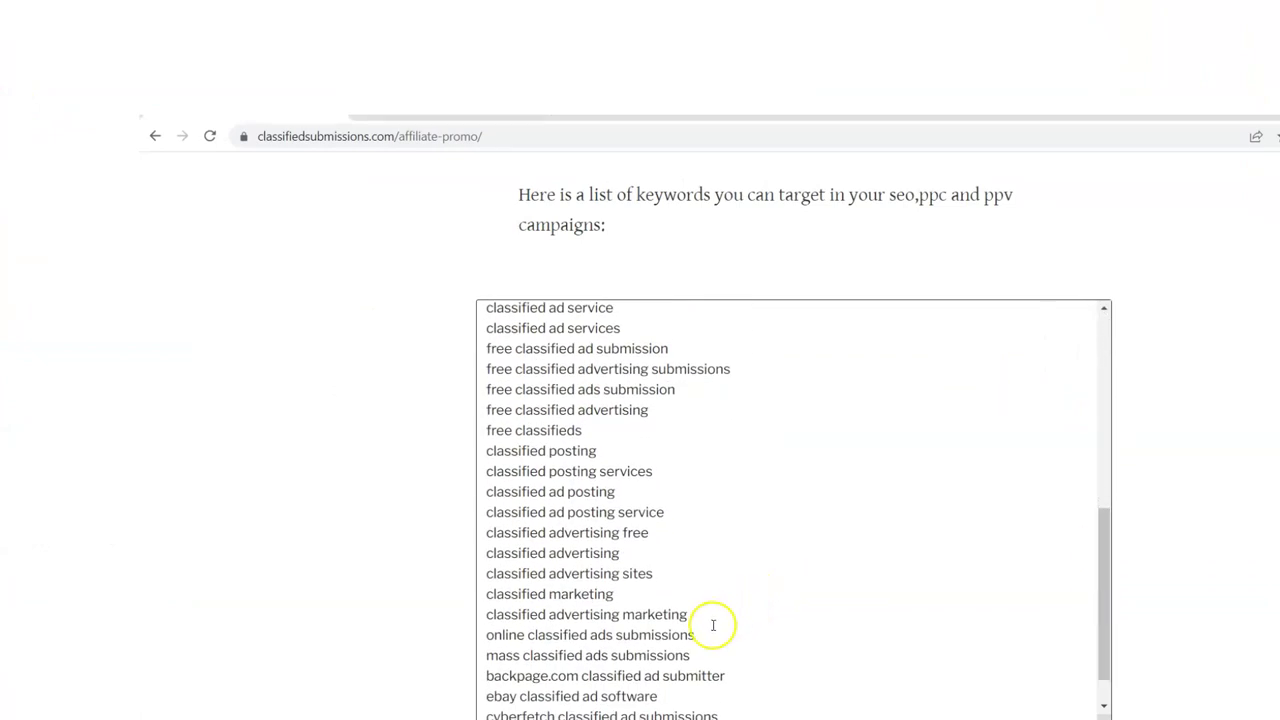
pyautogui.moveTo(702, 635); pyautogui.dragTo(493, 453)
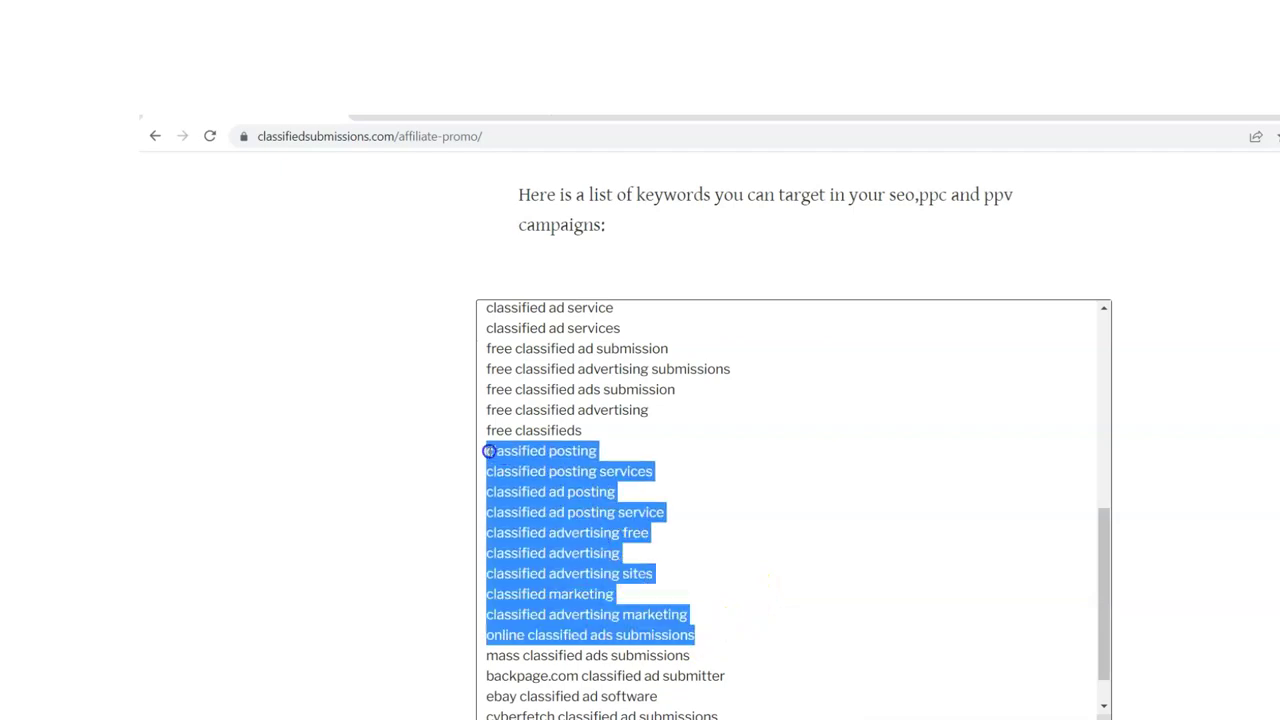
pyautogui.rightClick(513, 452)
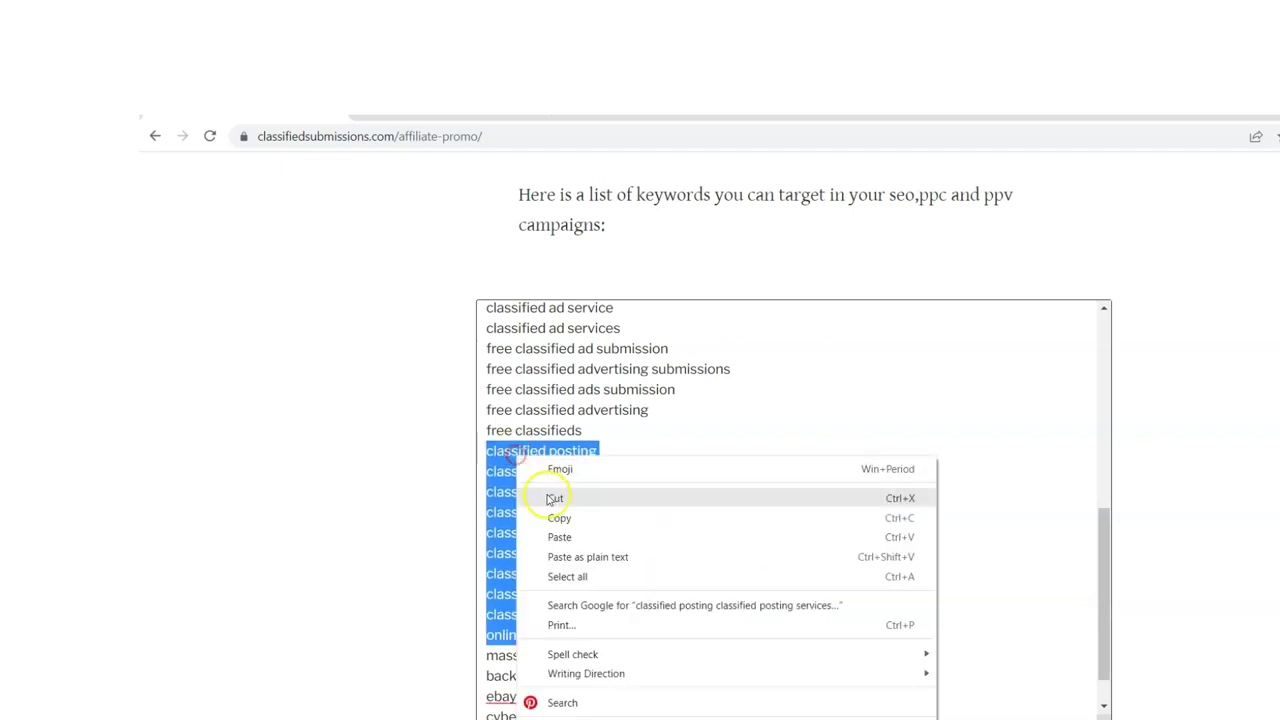
pyautogui.click(566, 518)
pyautogui.click(915, 719)
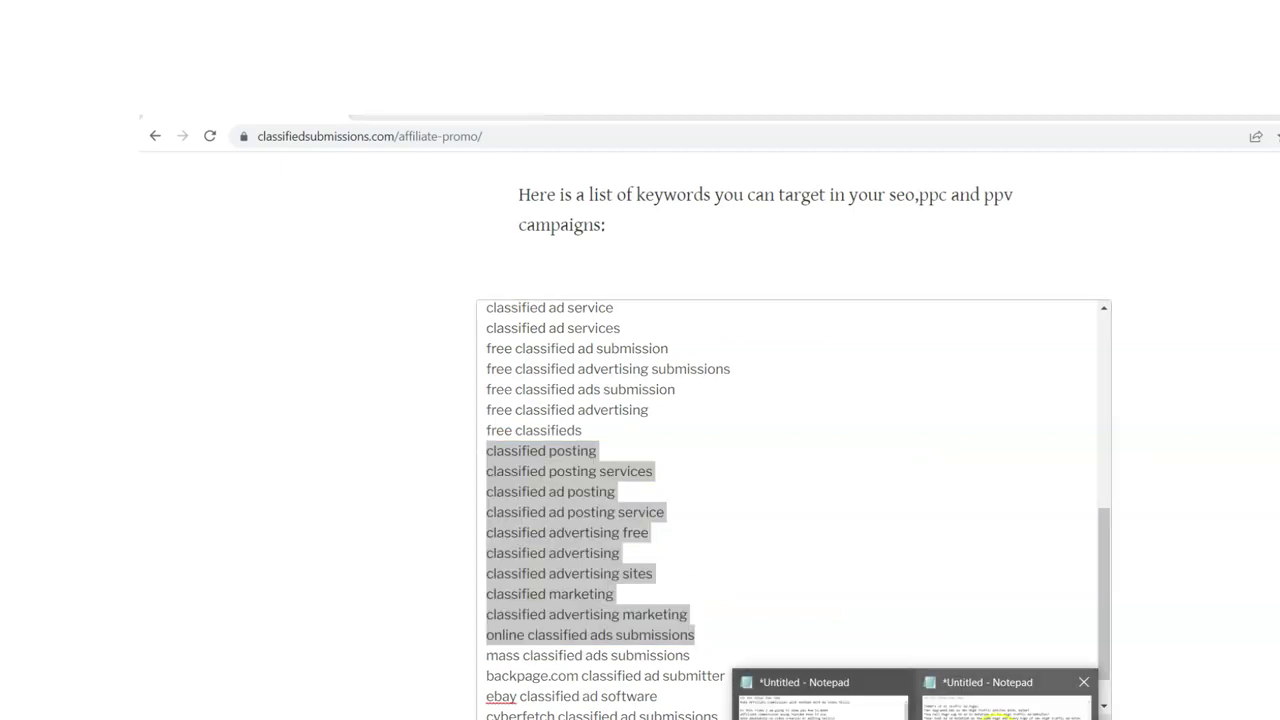
pyautogui.click(986, 688)
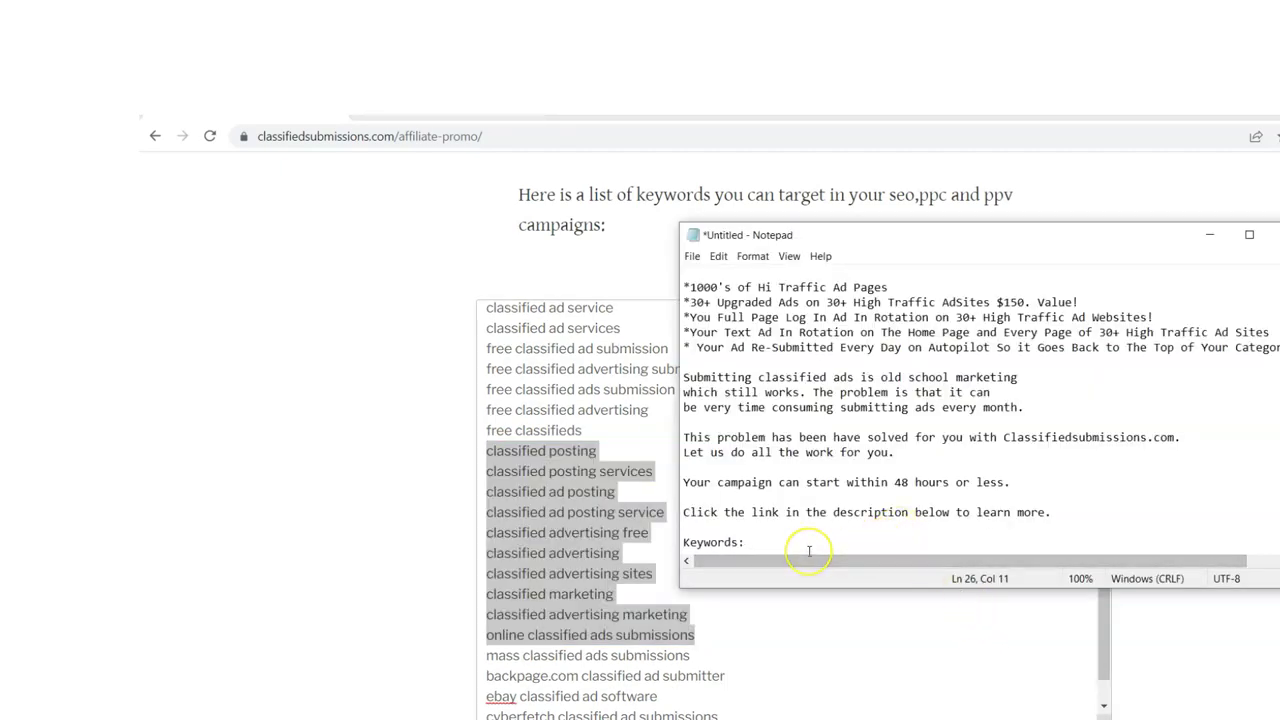
pyautogui.hotkey('ctrl', 'v')
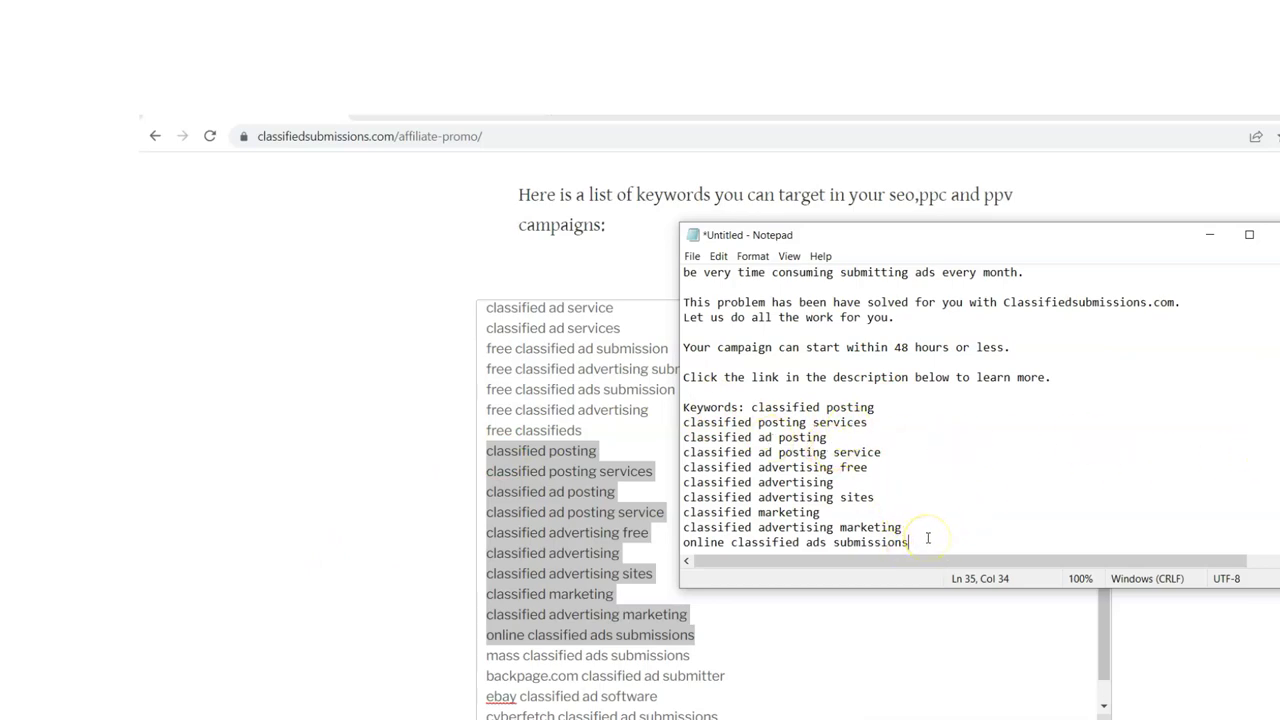
# Copy the hashtags #classifiedsubmissions #affiliatemarketing #makemoneyonline from the YouTube video page and paste them below the keywords in the Notepad draft
pyautogui.press('Return')
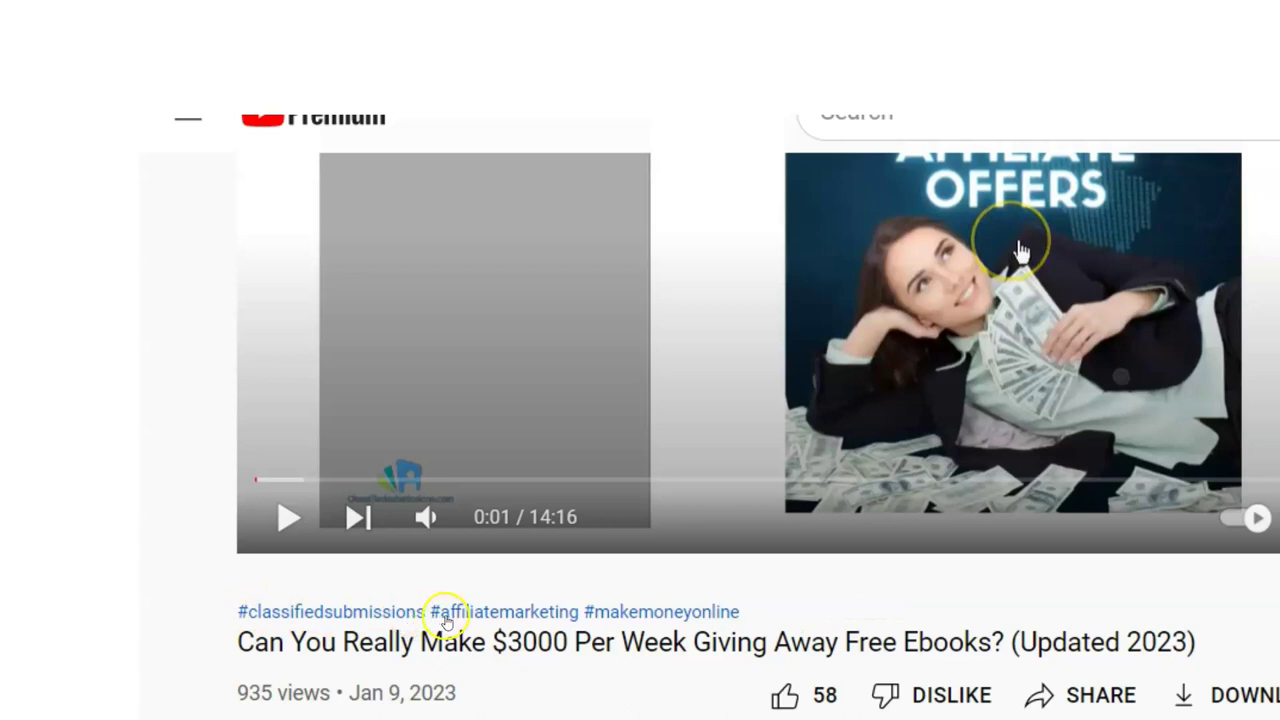
pyautogui.moveTo(754, 611); pyautogui.dragTo(248, 610)
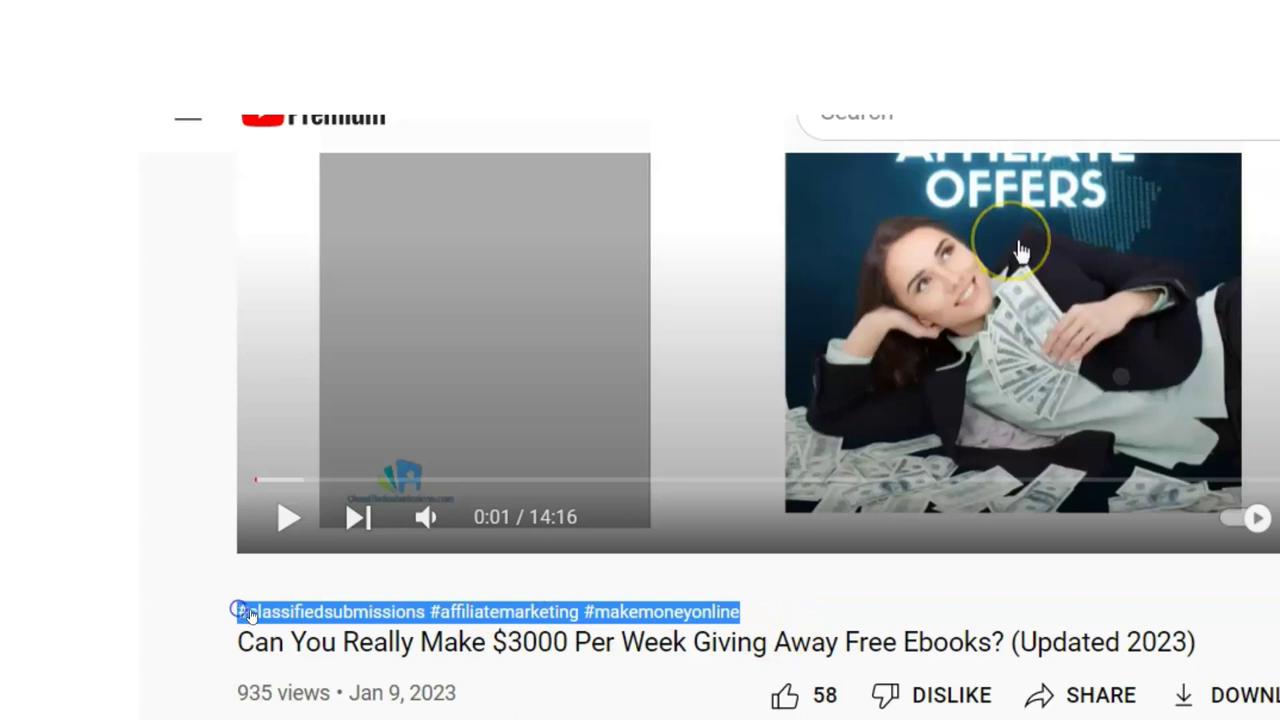
pyautogui.rightClick(249, 612)
pyautogui.press('Escape')
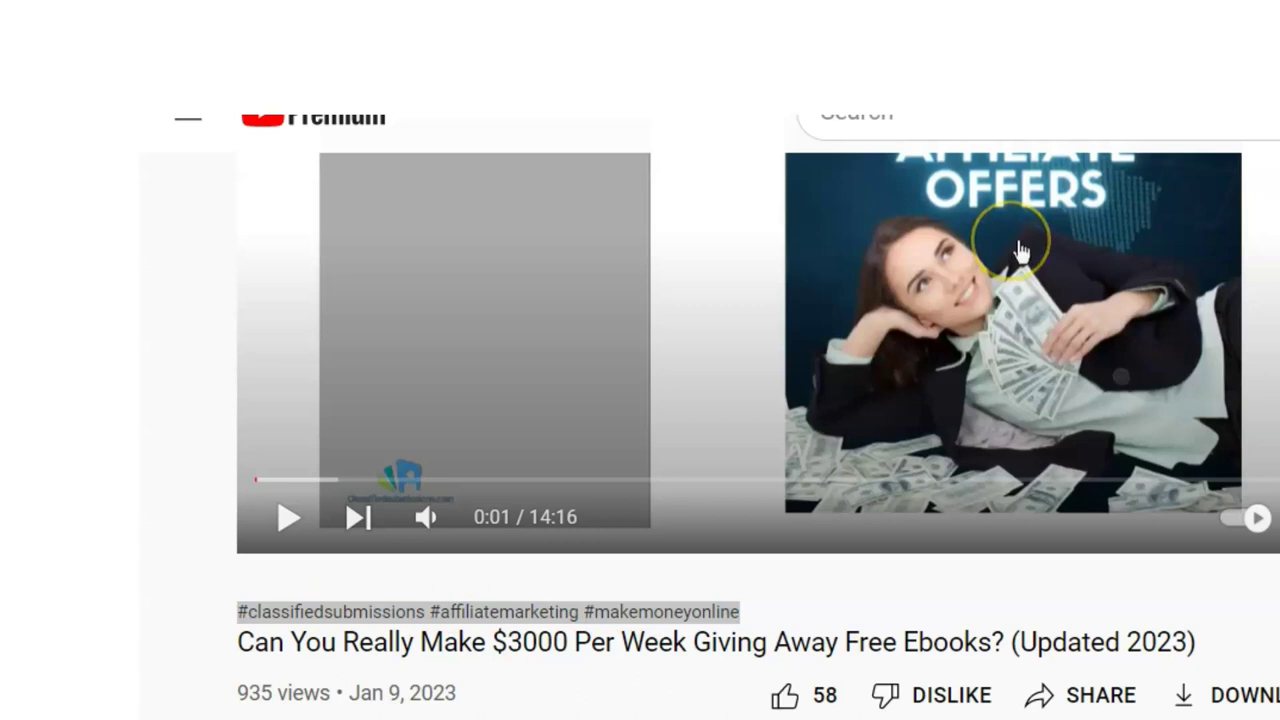
pyautogui.hotkey('alt', 'Tab')
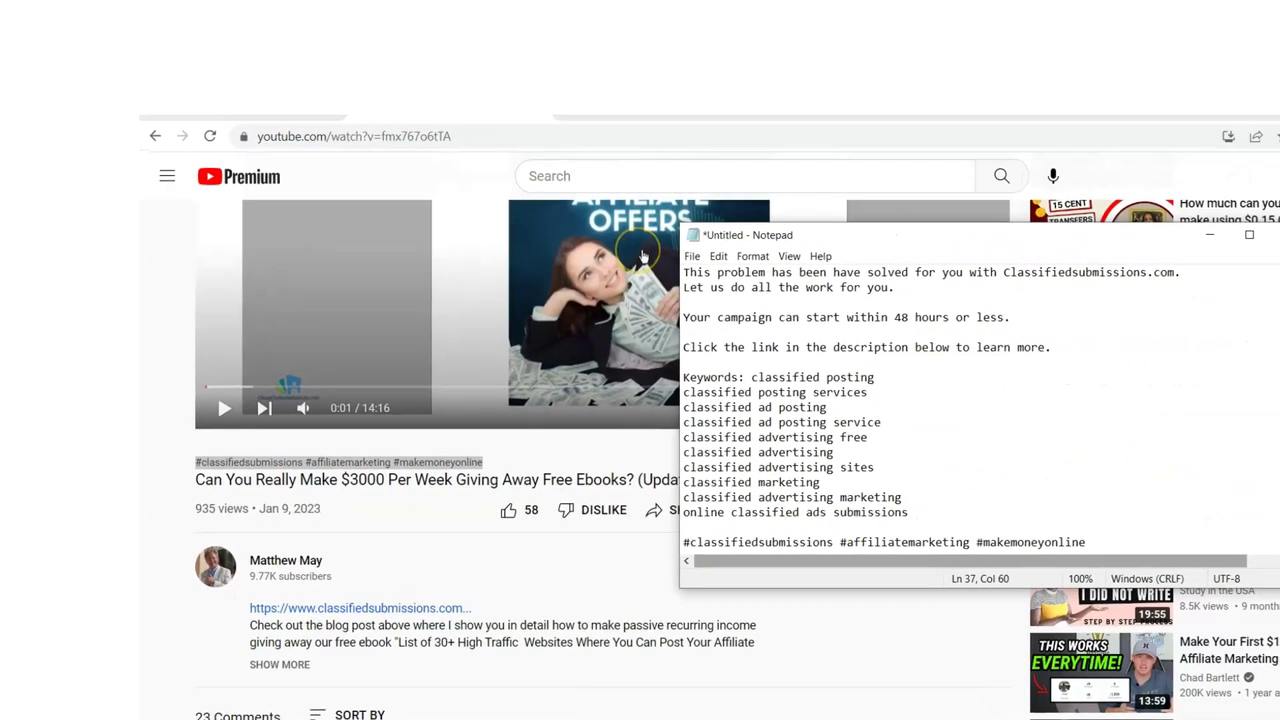
# Start saving the draft under a new name and create a folder called "video marketing" on the Desktop
pyautogui.scroll(6, 1272, 430)
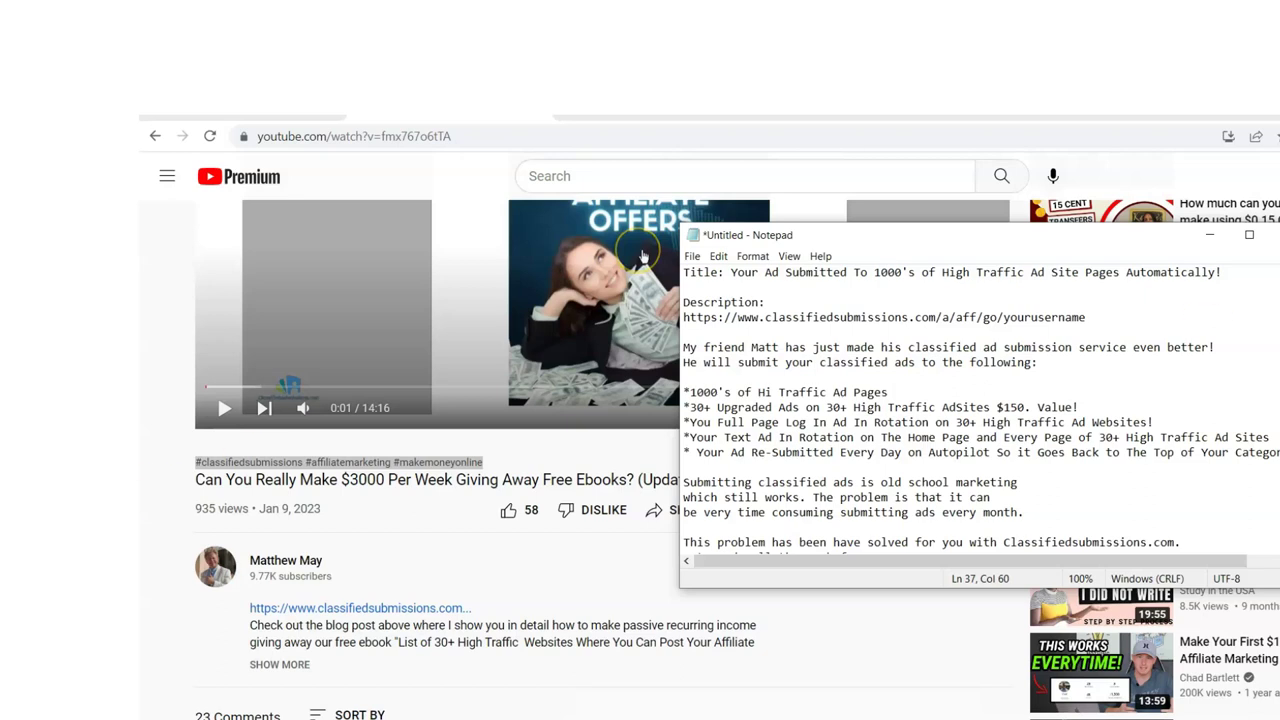
pyautogui.click(692, 256)
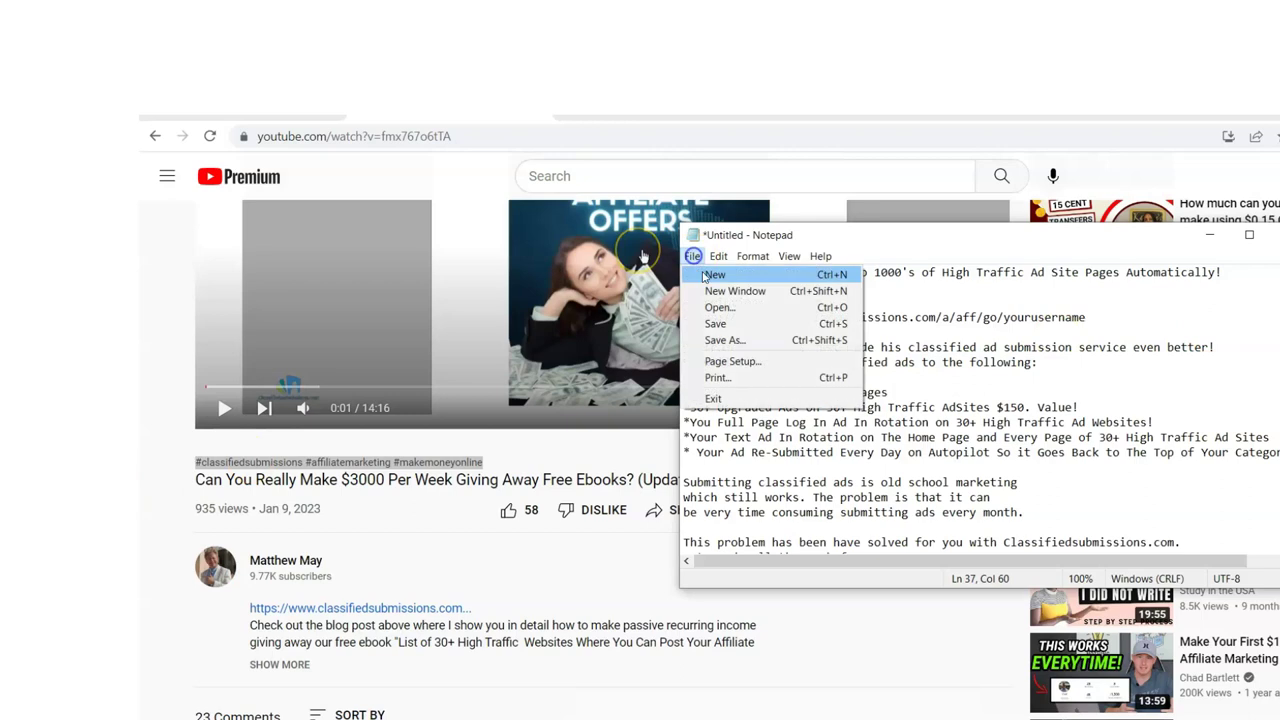
pyautogui.click(737, 338)
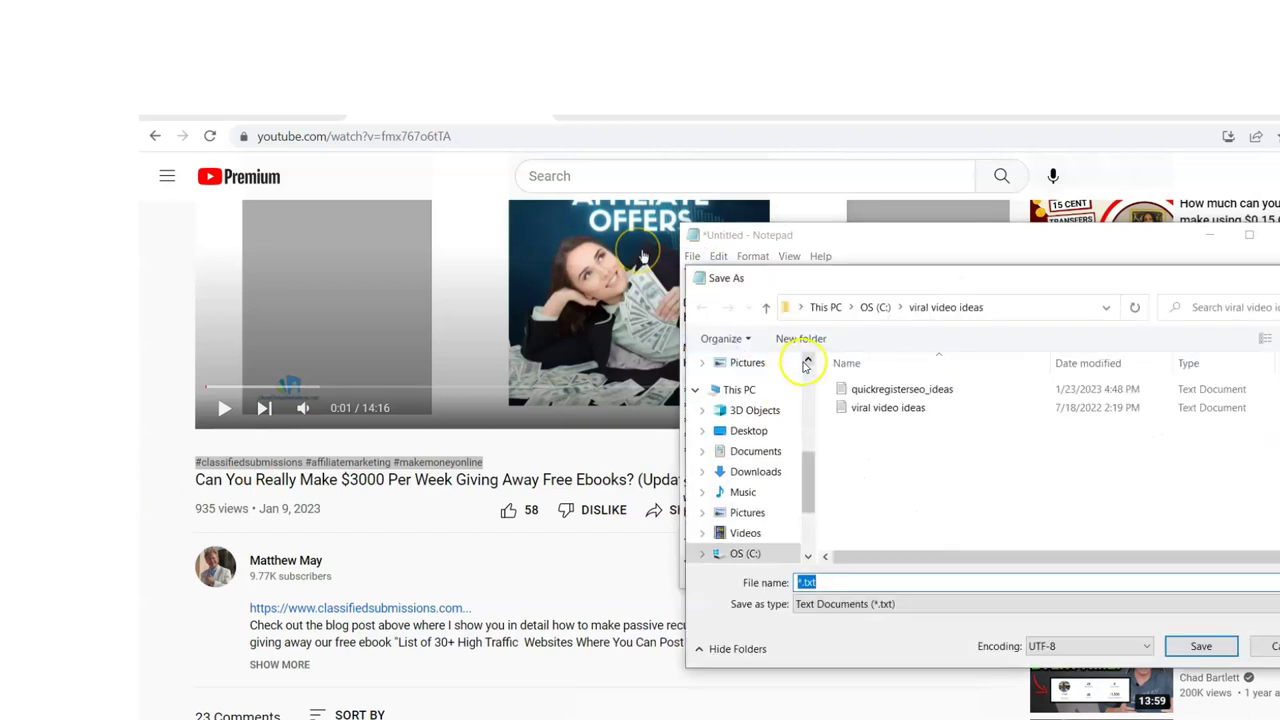
pyautogui.click(753, 437)
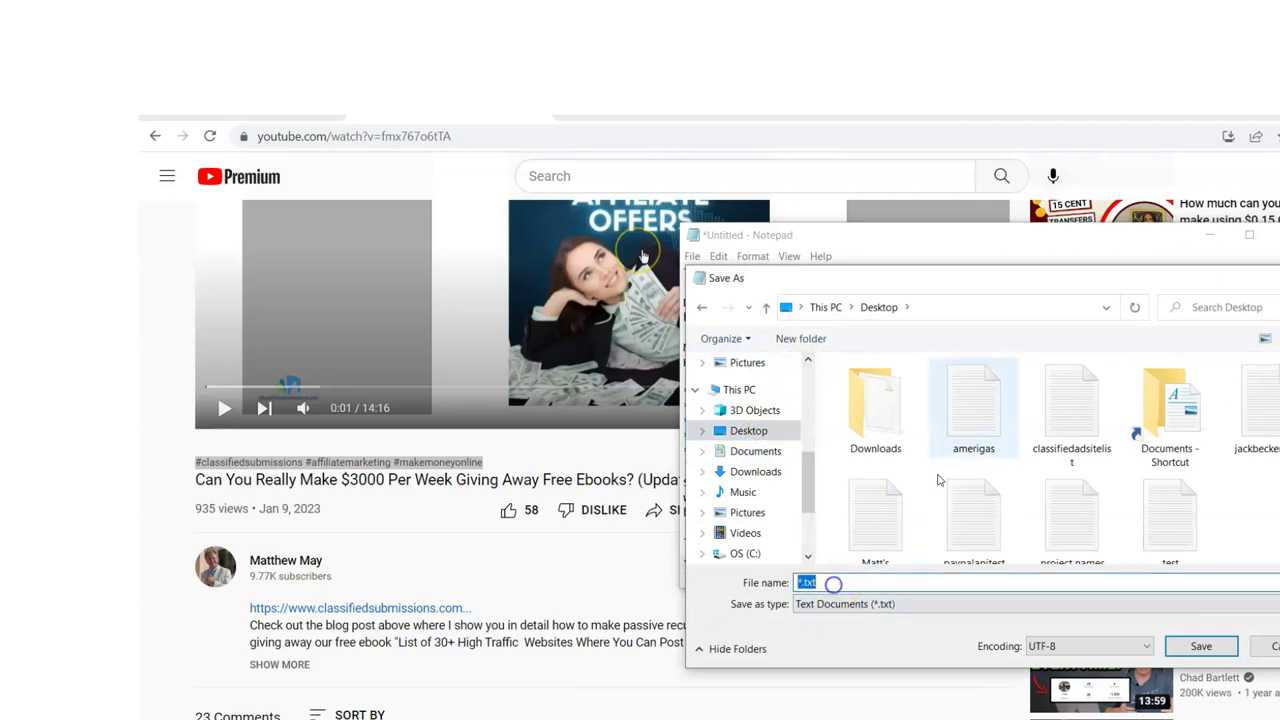
pyautogui.click(833, 583)
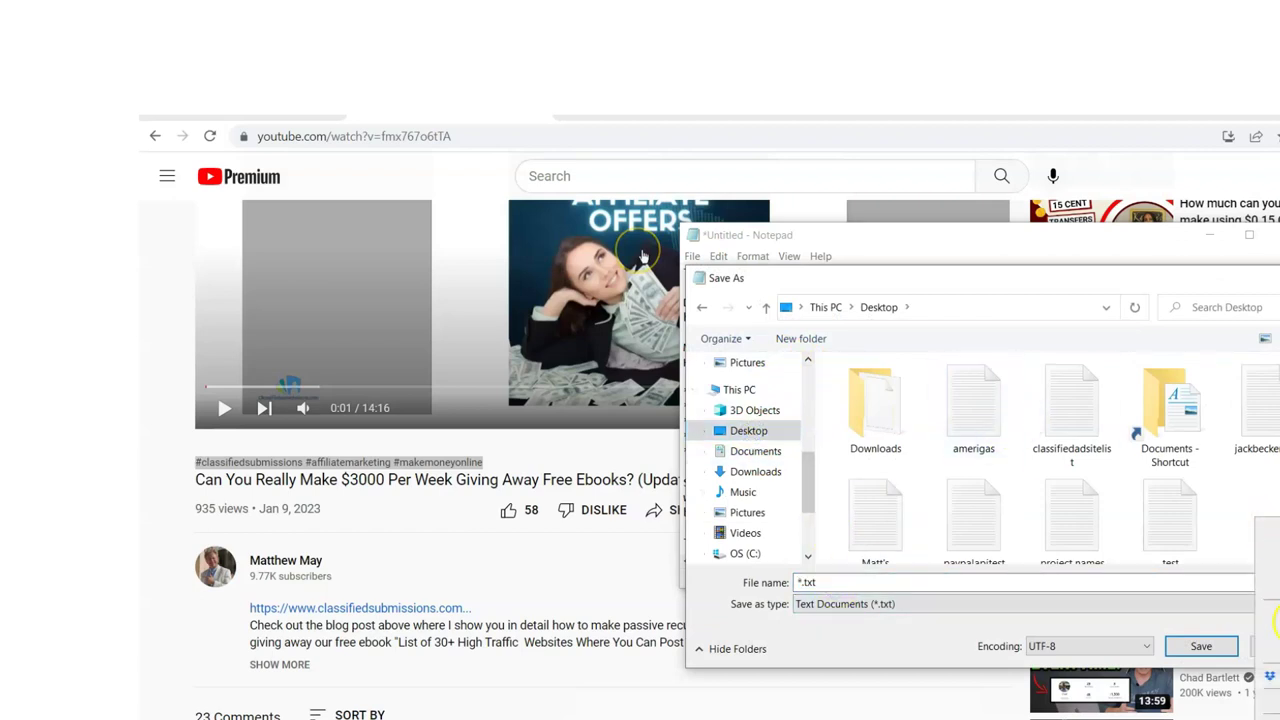
pyautogui.moveTo(1262, 478)
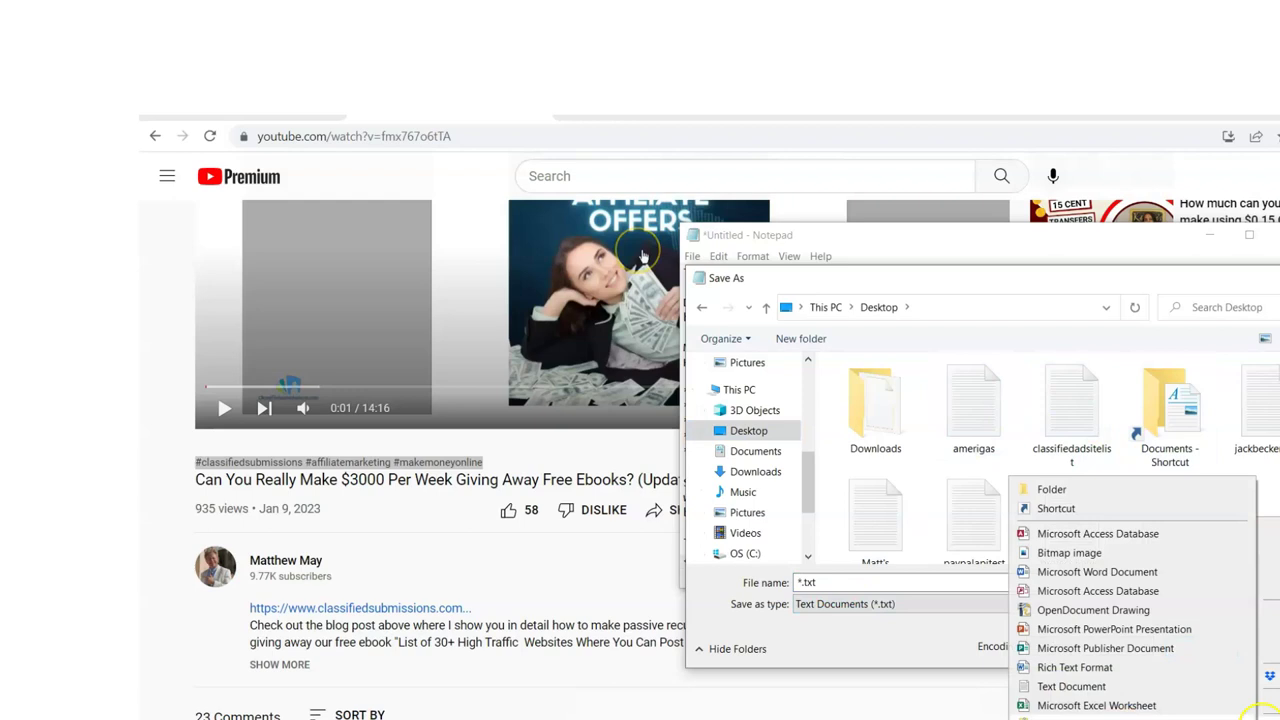
pyautogui.click(1038, 482)
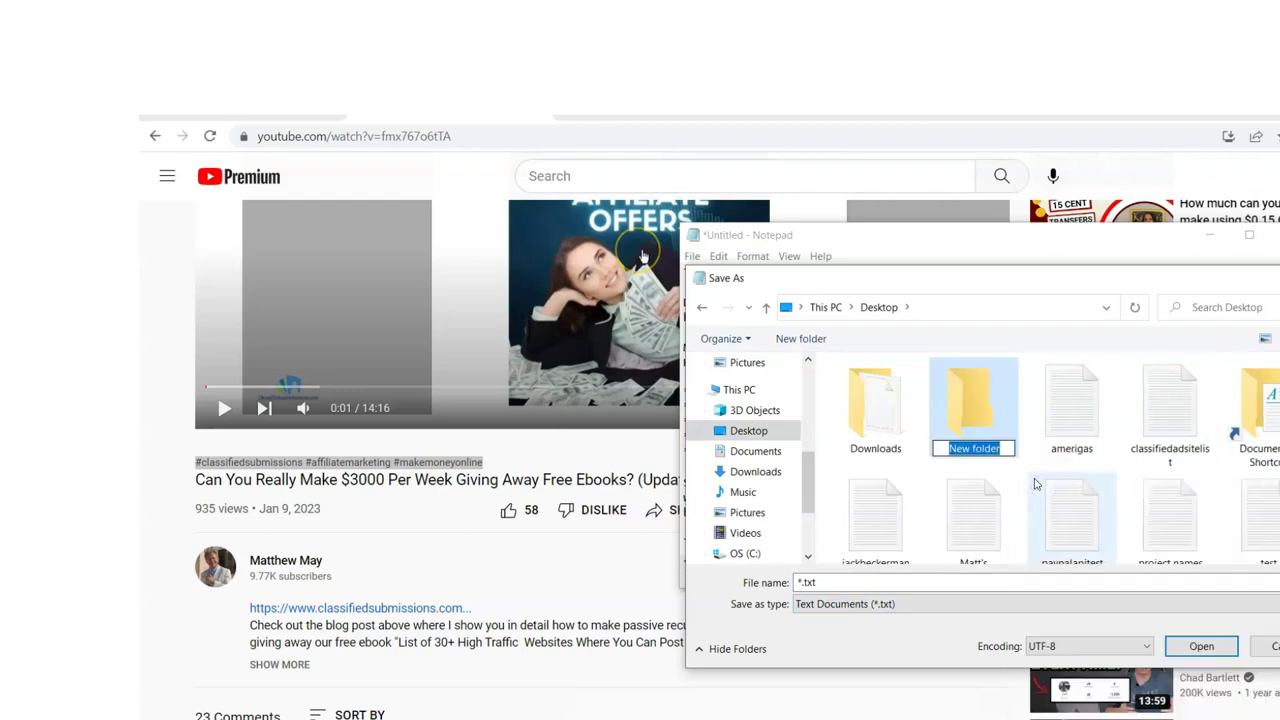
pyautogui.scroll(-1, 882, 460)
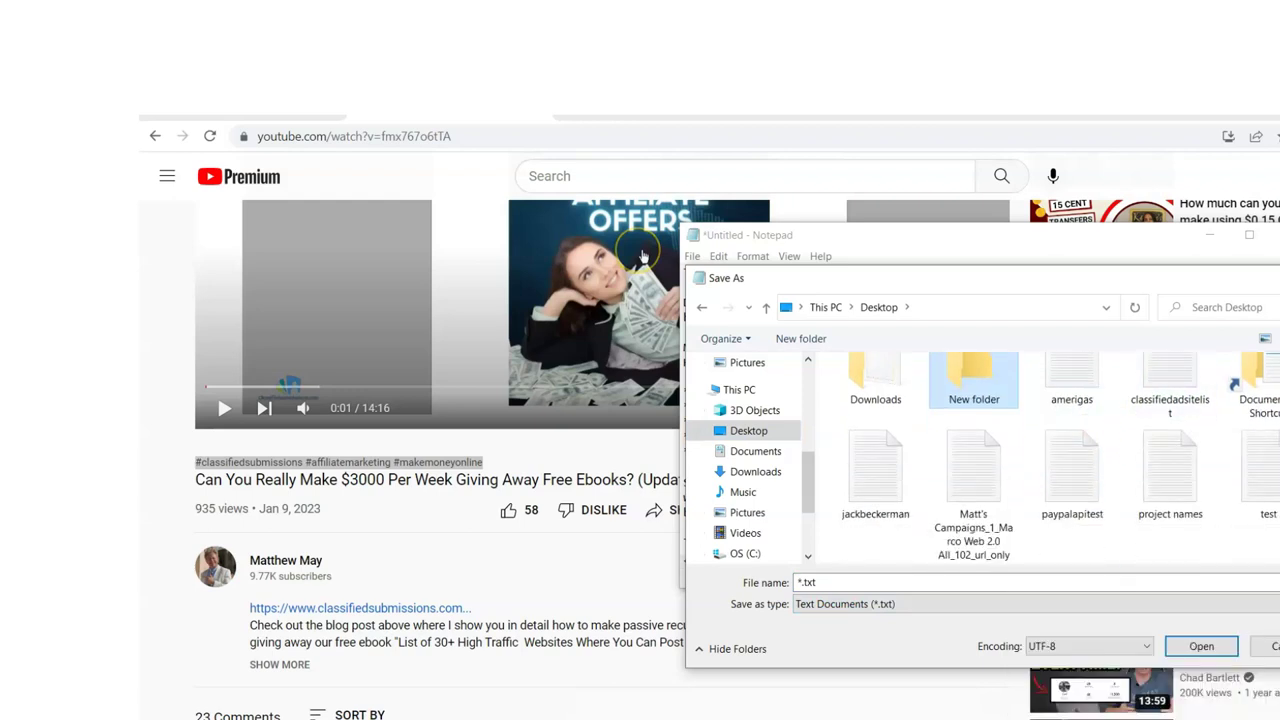
pyautogui.scroll(1, 976, 382)
pyautogui.rightClick(976, 390)
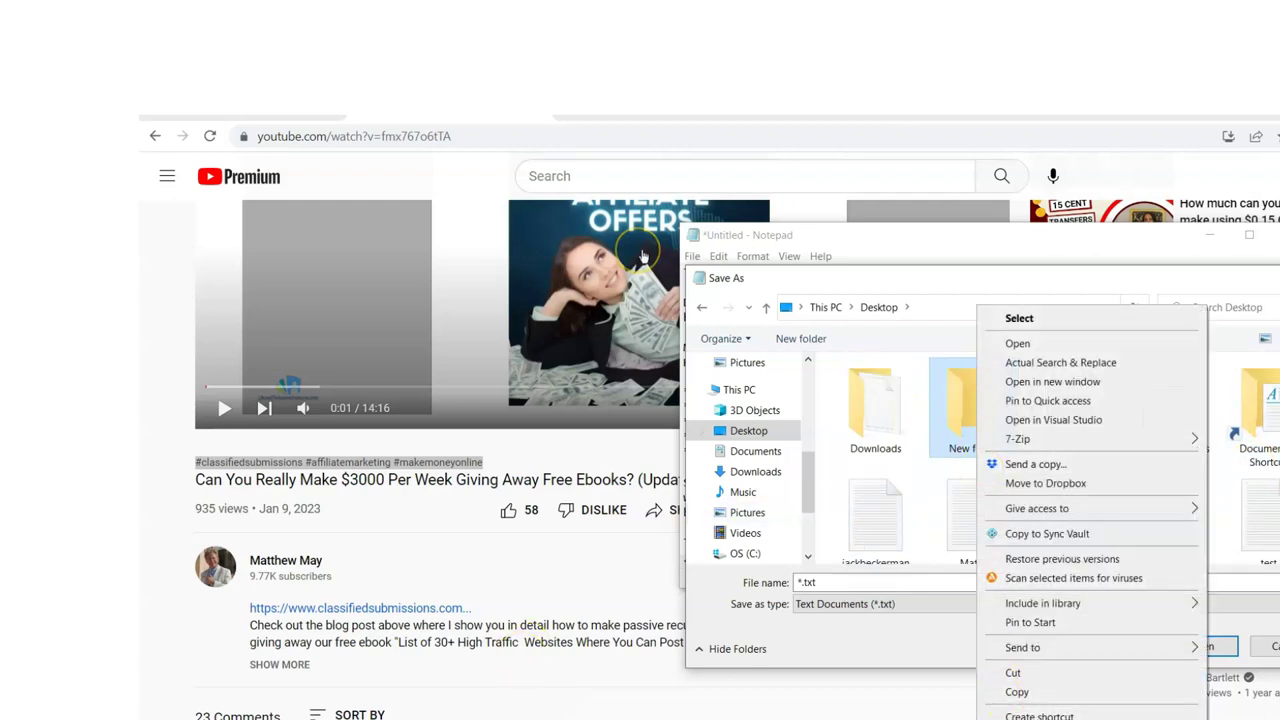
pyautogui.write('m')
pyautogui.write('video marketin')
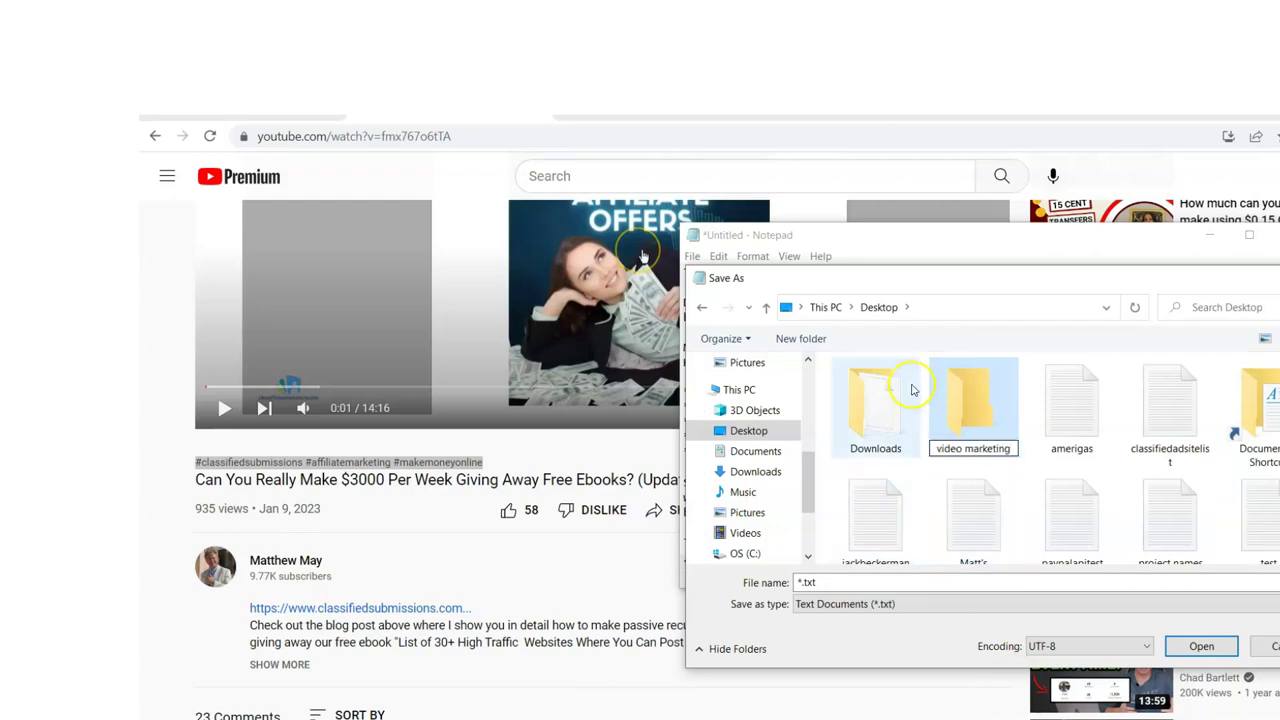
# Save the draft in the "video marketing" folder as video_instructions_classifiedsubmissions and look over its contents
pyautogui.doubleClick(964, 401)
pyautogui.click(859, 585)
pyautogui.press('BackSpace')
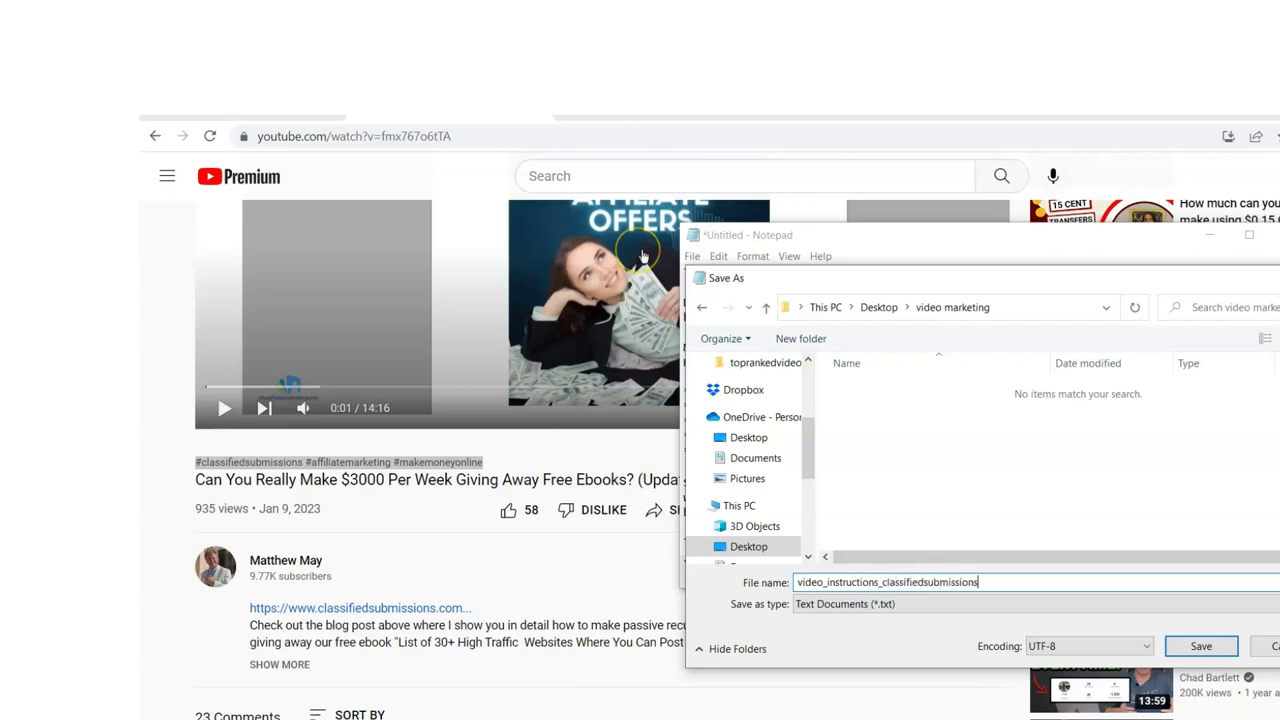
pyautogui.click(1201, 646)
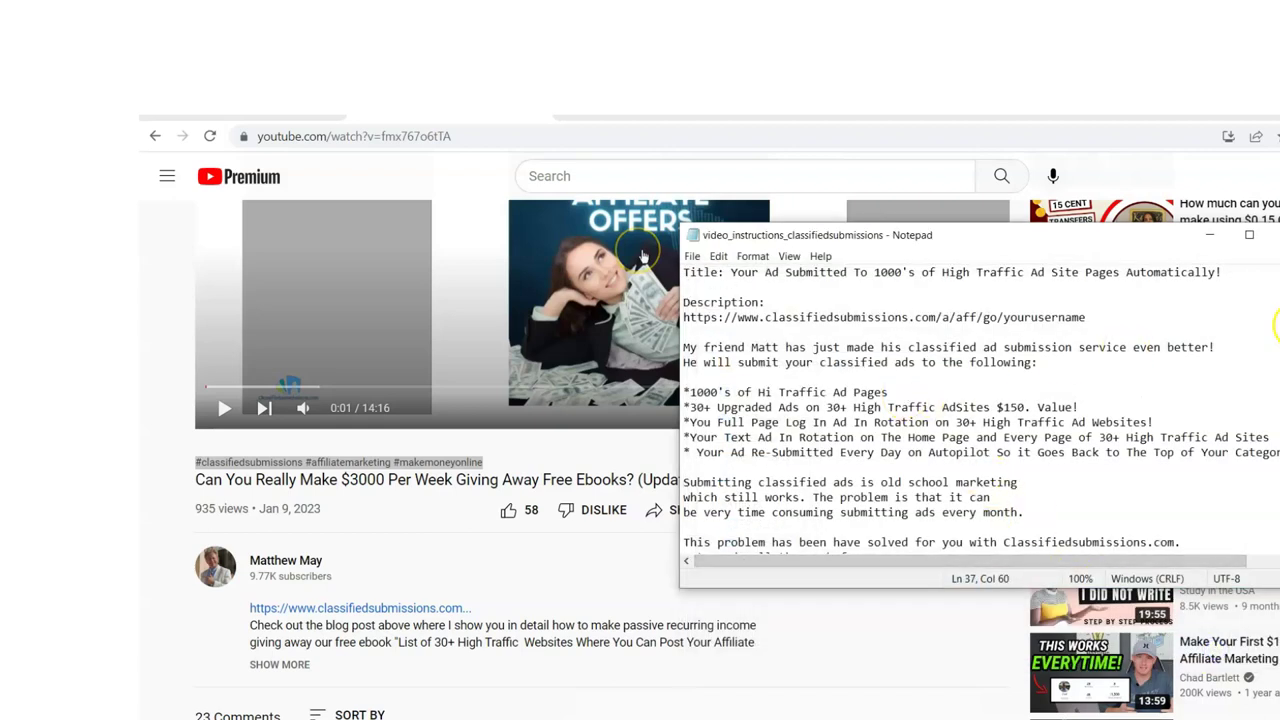
pyautogui.scroll(-7, 1270, 318)
pyautogui.scroll(7, 1266, 310)
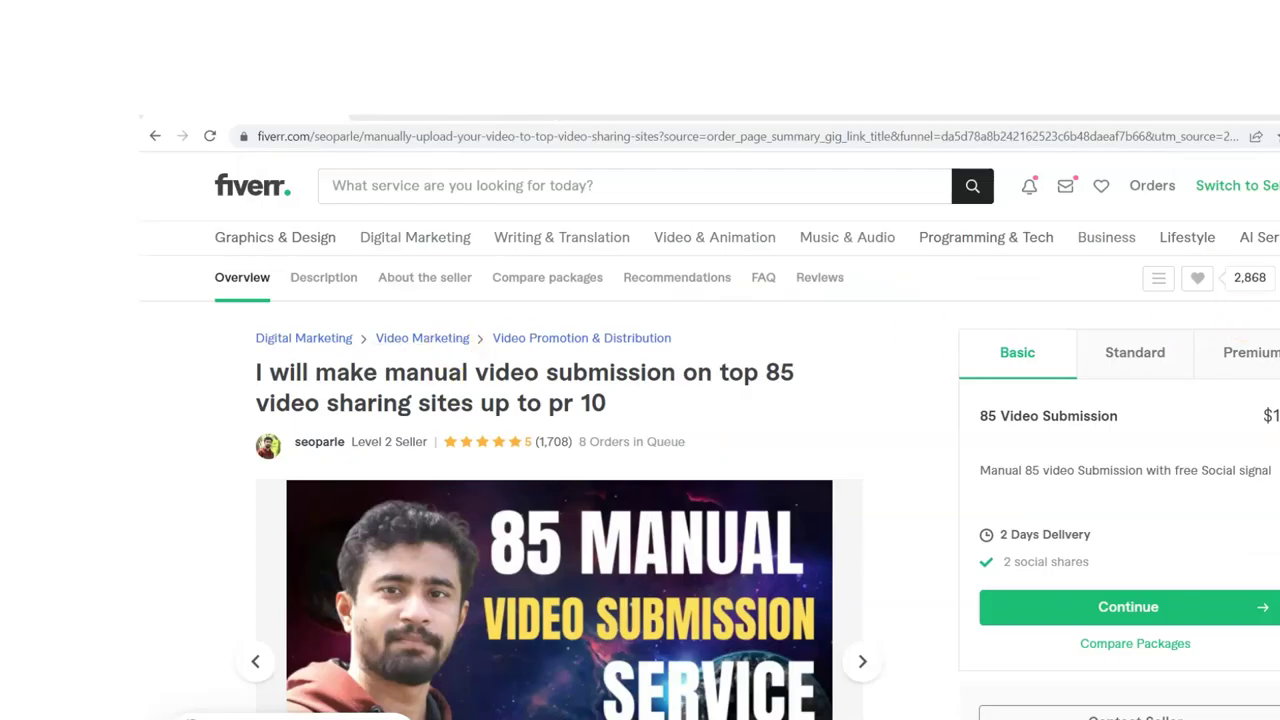
# On the Fiverr video submission gig, compare the packages and continue to checkout with the Basic 85 Video Submission plus the Create A Video extra
pyautogui.scroll(-1, 640, 450)
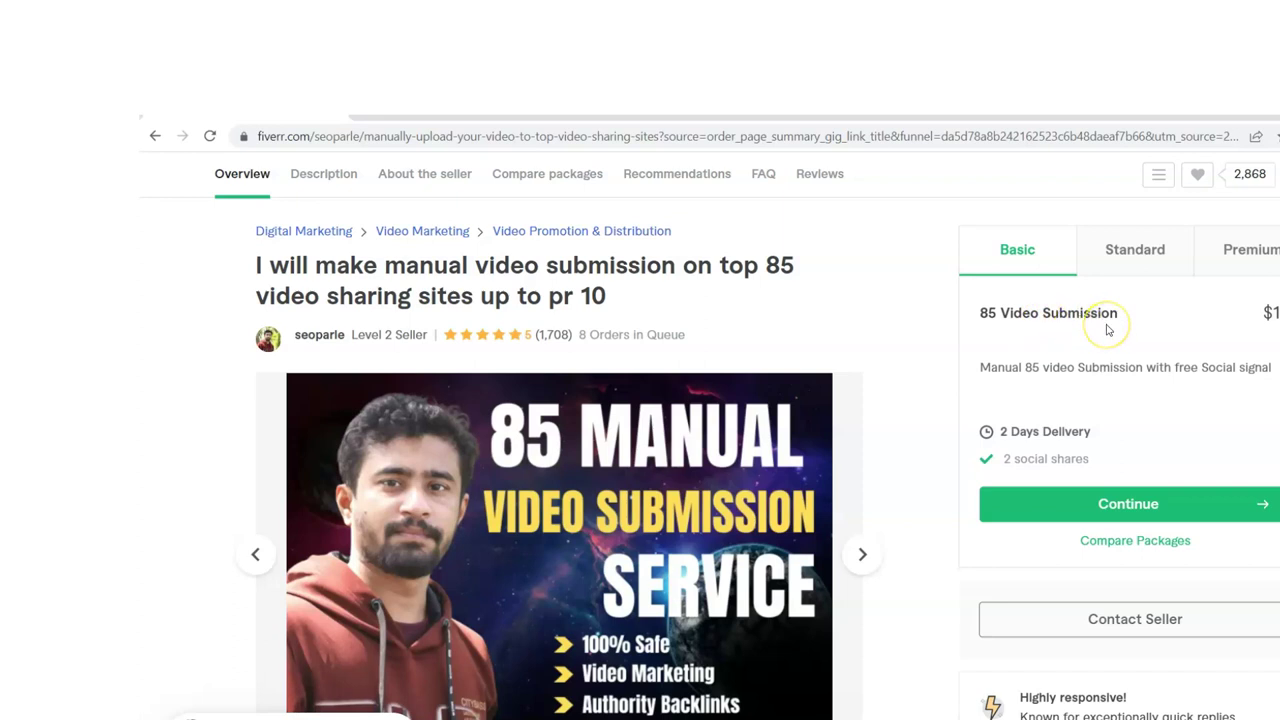
pyautogui.scroll(-7, 1108, 330)
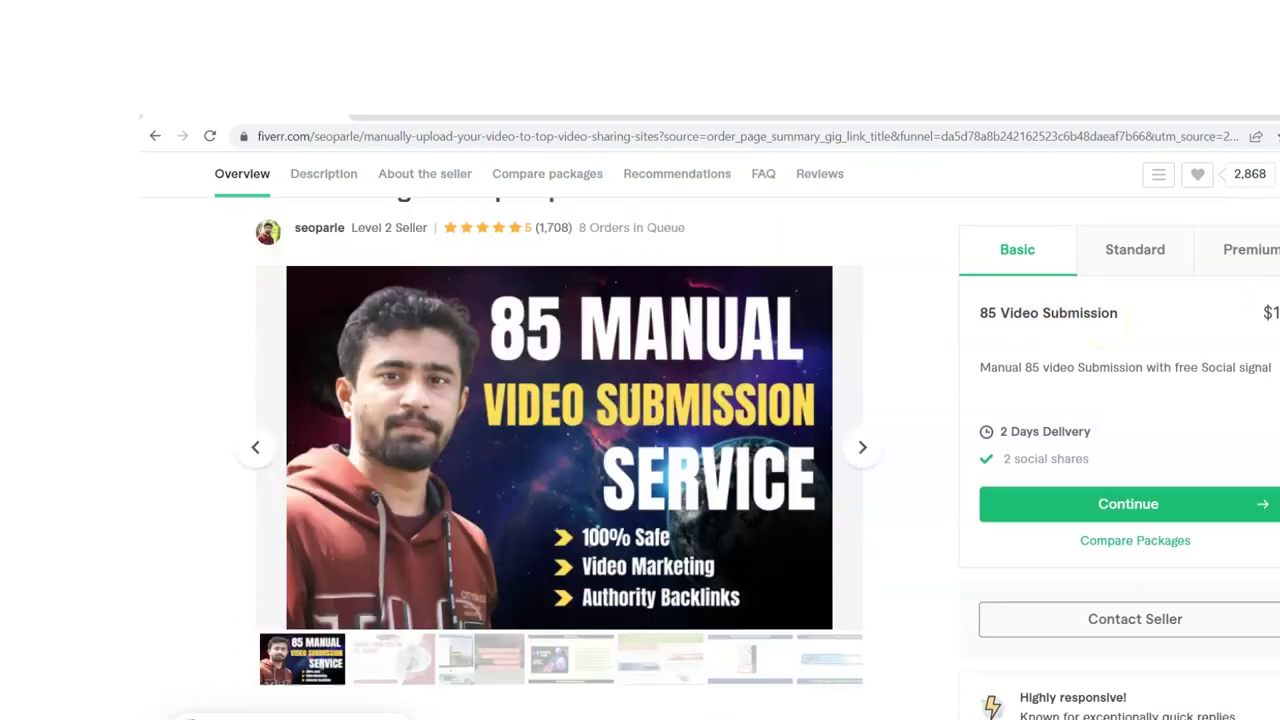
pyautogui.scroll(-15, 560, 460)
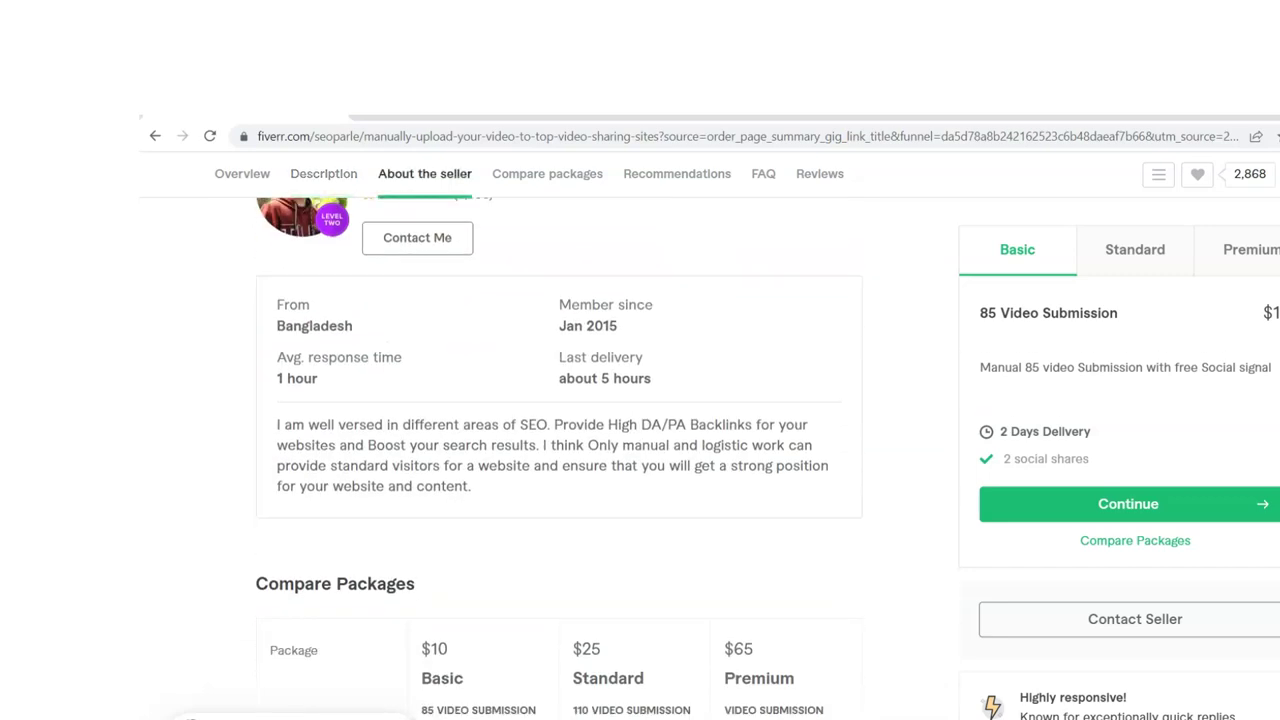
pyautogui.scroll(-1, 560, 460)
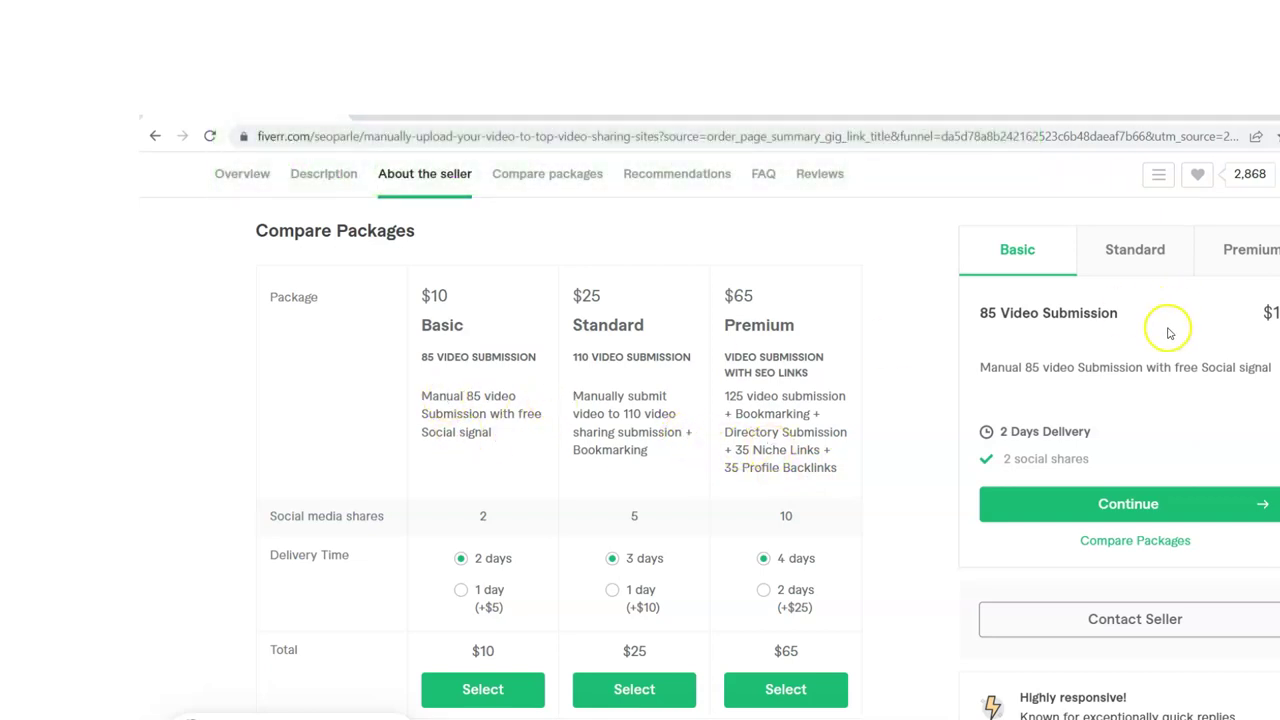
pyautogui.scroll(3, 1266, 449)
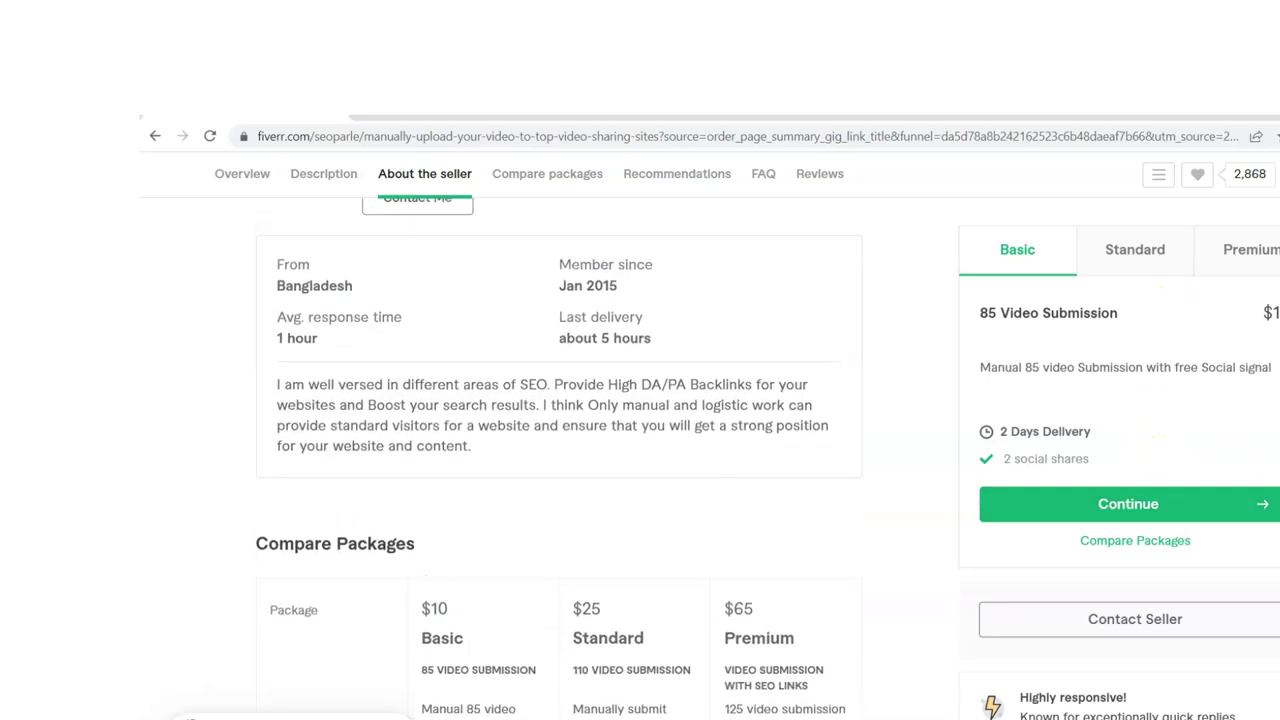
pyautogui.click(1159, 511)
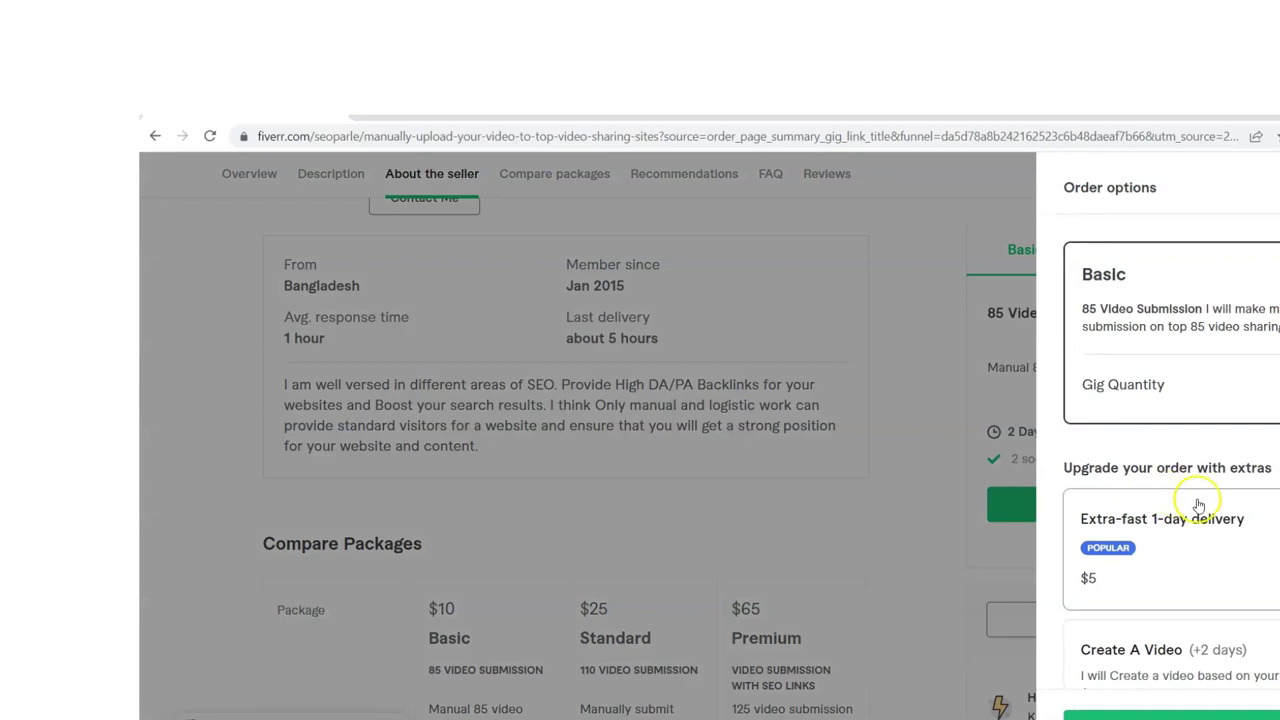
pyautogui.click(1228, 660)
pyautogui.scroll(-2, 1228, 660)
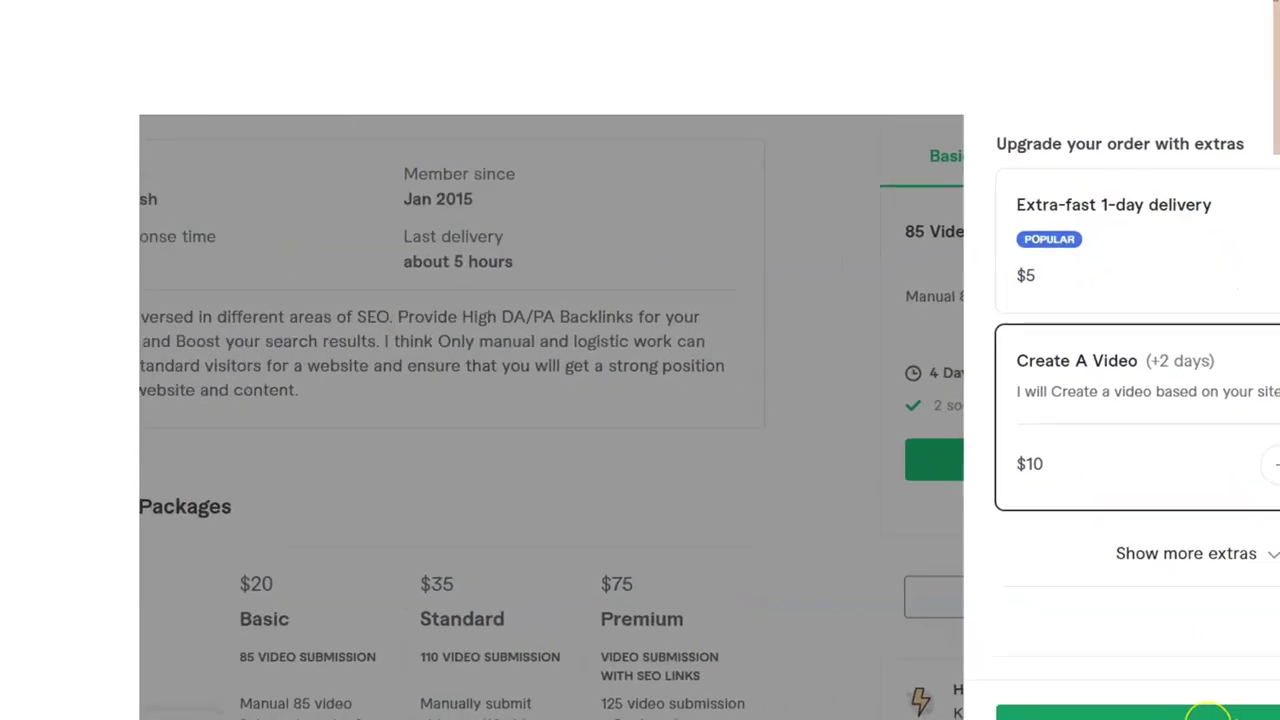
pyautogui.click(1115, 714)
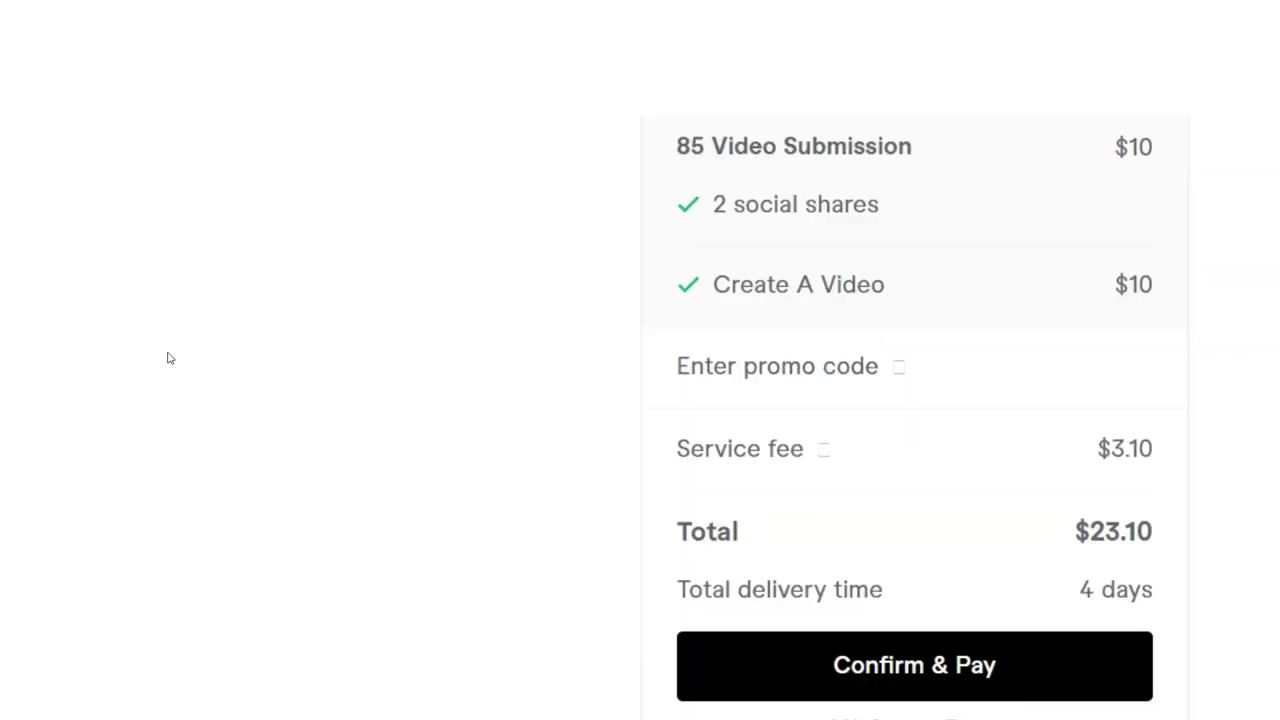
# Review the order summary at checkout, then confirm and pay for the order
pyautogui.click(166, 340)
pyautogui.scroll(-1, 915, 420)
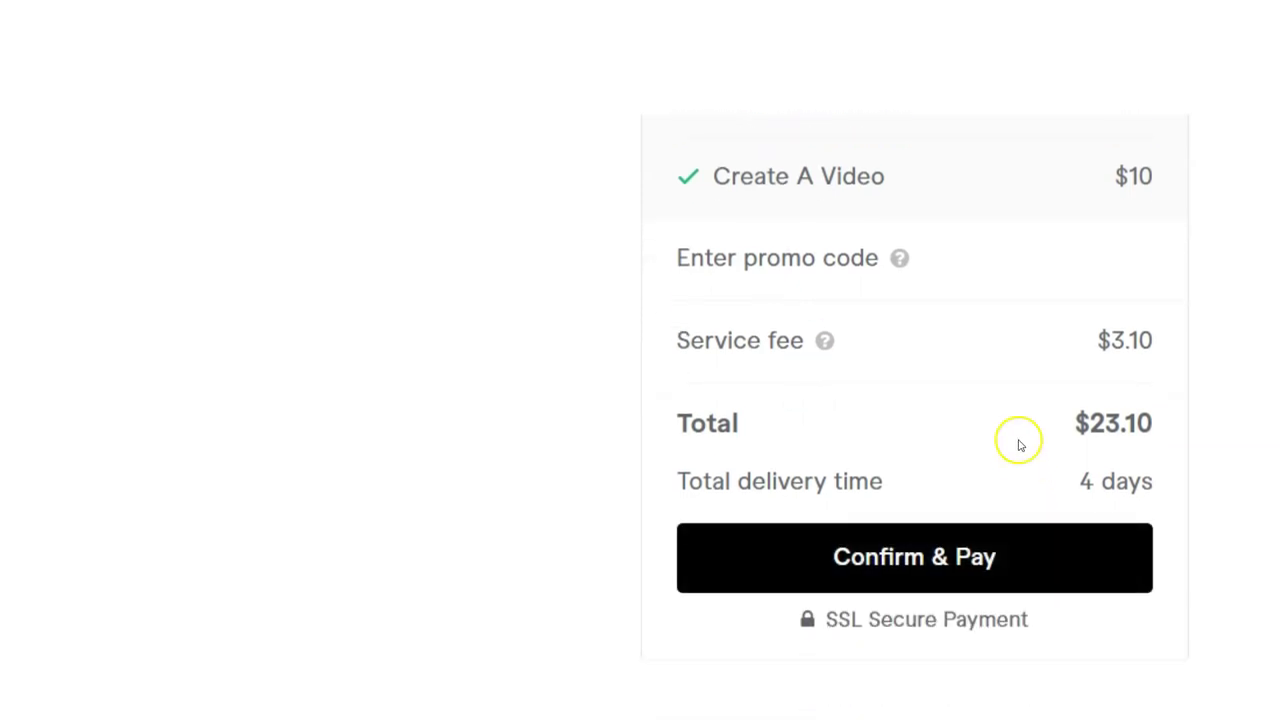
pyautogui.click(1008, 562)
pyautogui.click(998, 558)
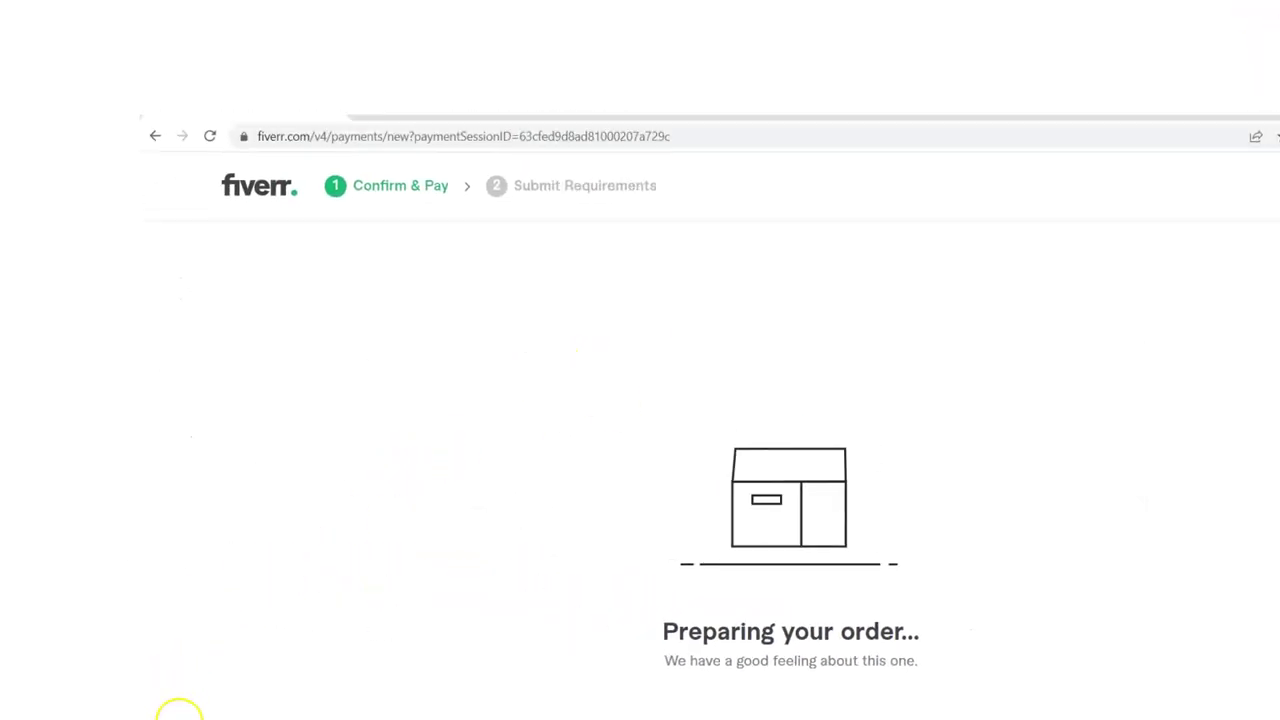
# Try to enter "affiliate marketing" as the industry and choose "Attract attention with social media content" as the order's goal
pyautogui.scroll(-3, 680, 430)
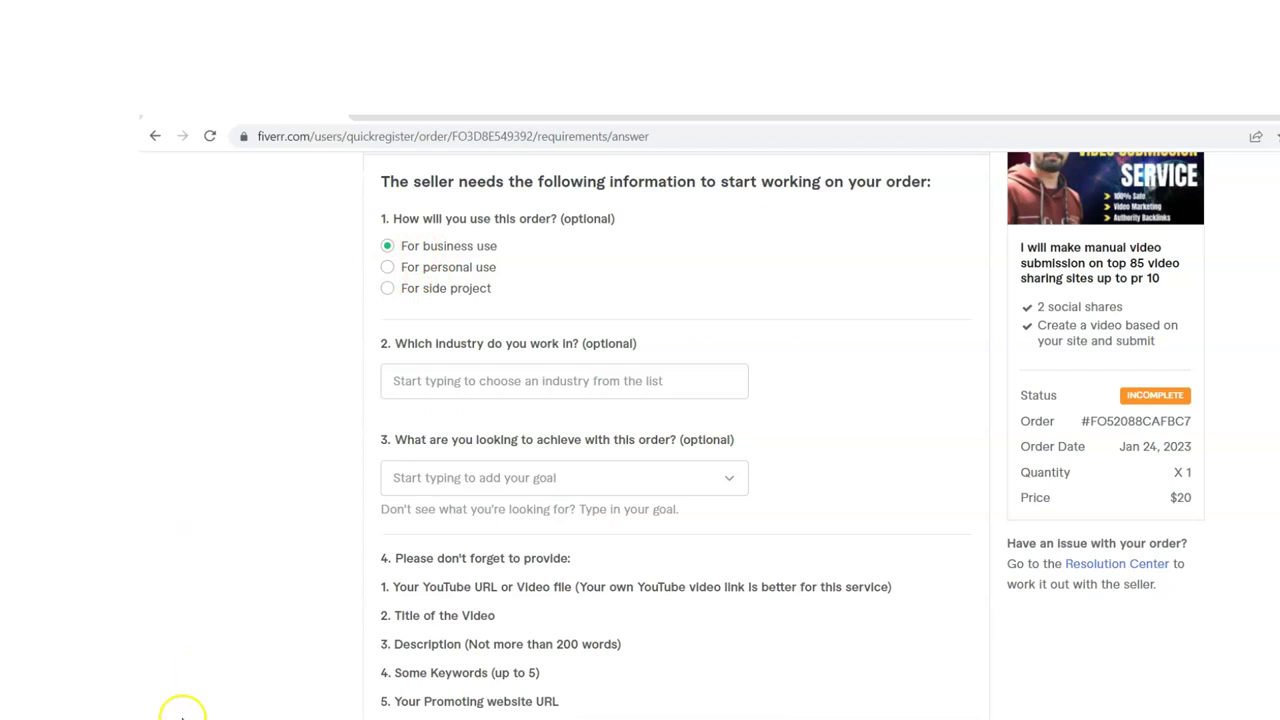
pyautogui.scroll(-1, 640, 450)
pyautogui.scroll(2, 640, 450)
pyautogui.click(470, 527)
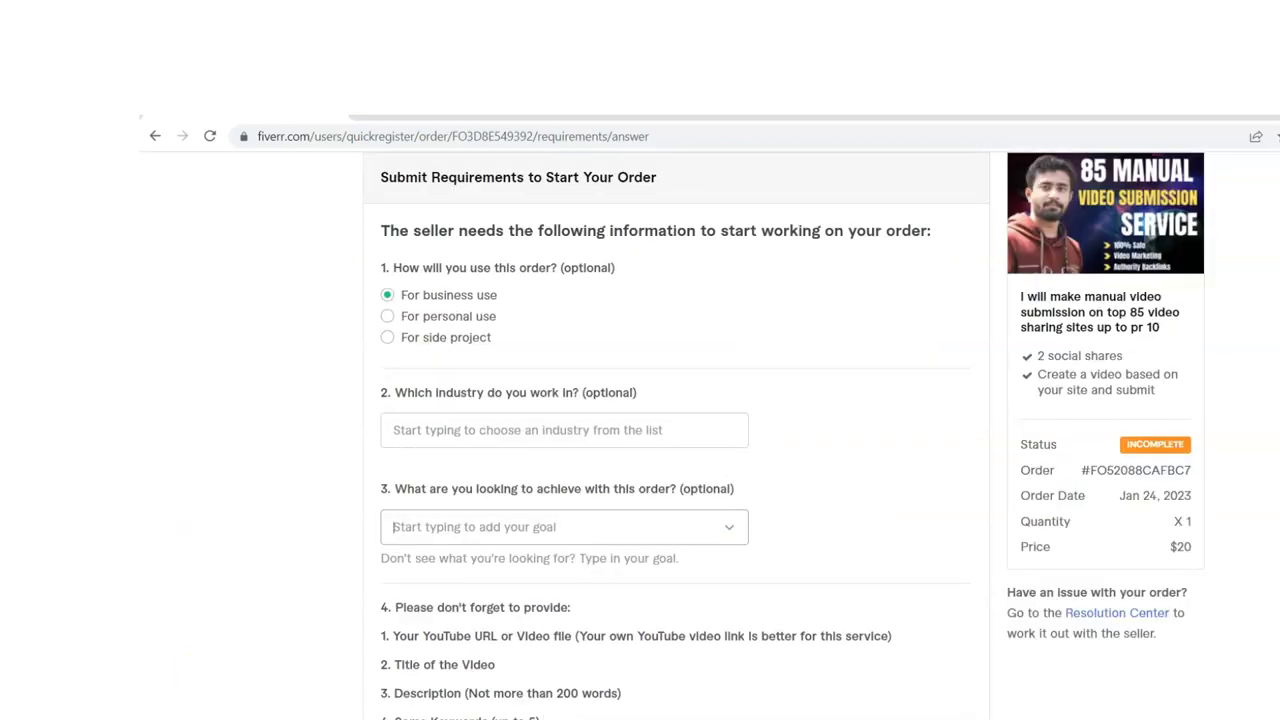
pyautogui.scroll(-1, 640, 450)
pyautogui.click(564, 279)
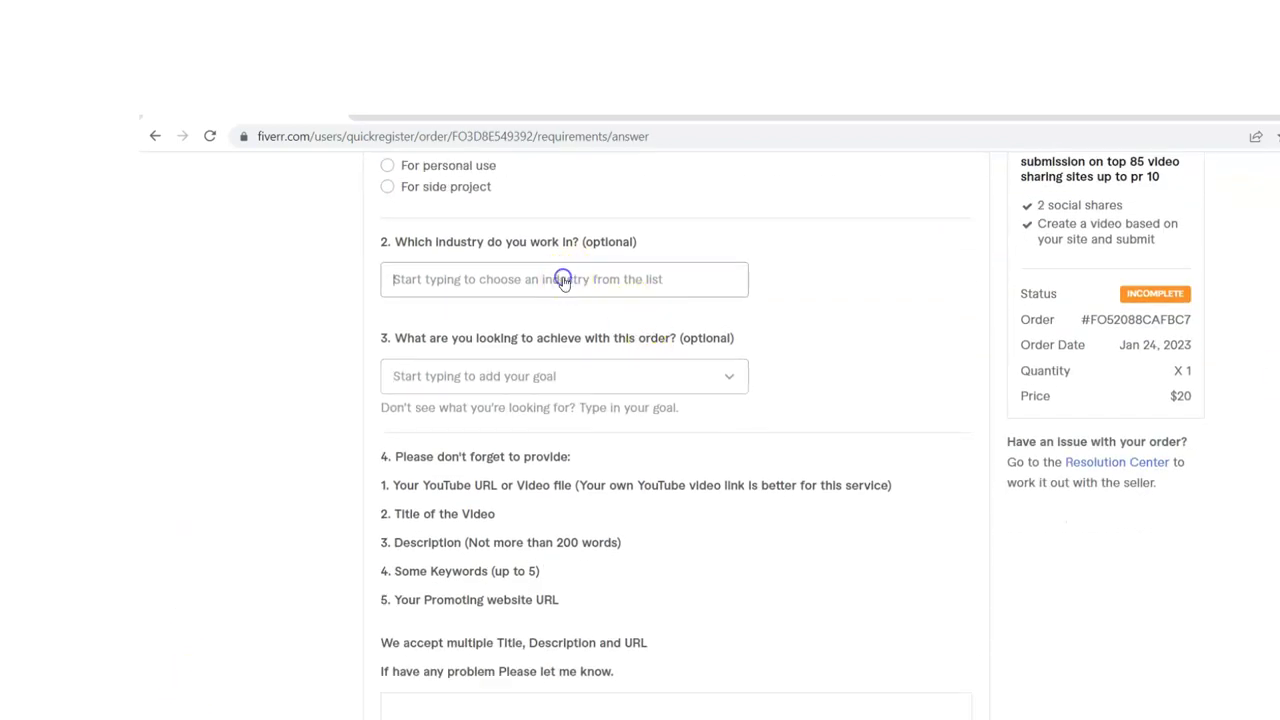
pyautogui.write('affiliate marketing')
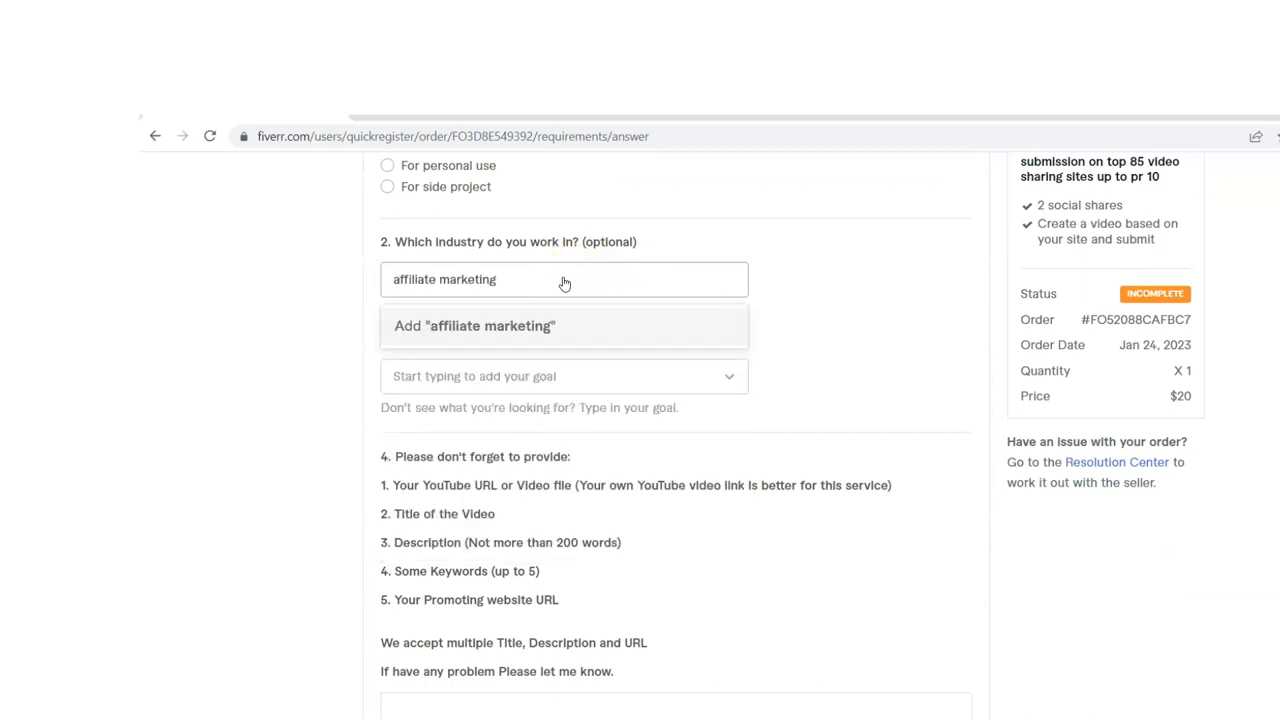
pyautogui.click(449, 386)
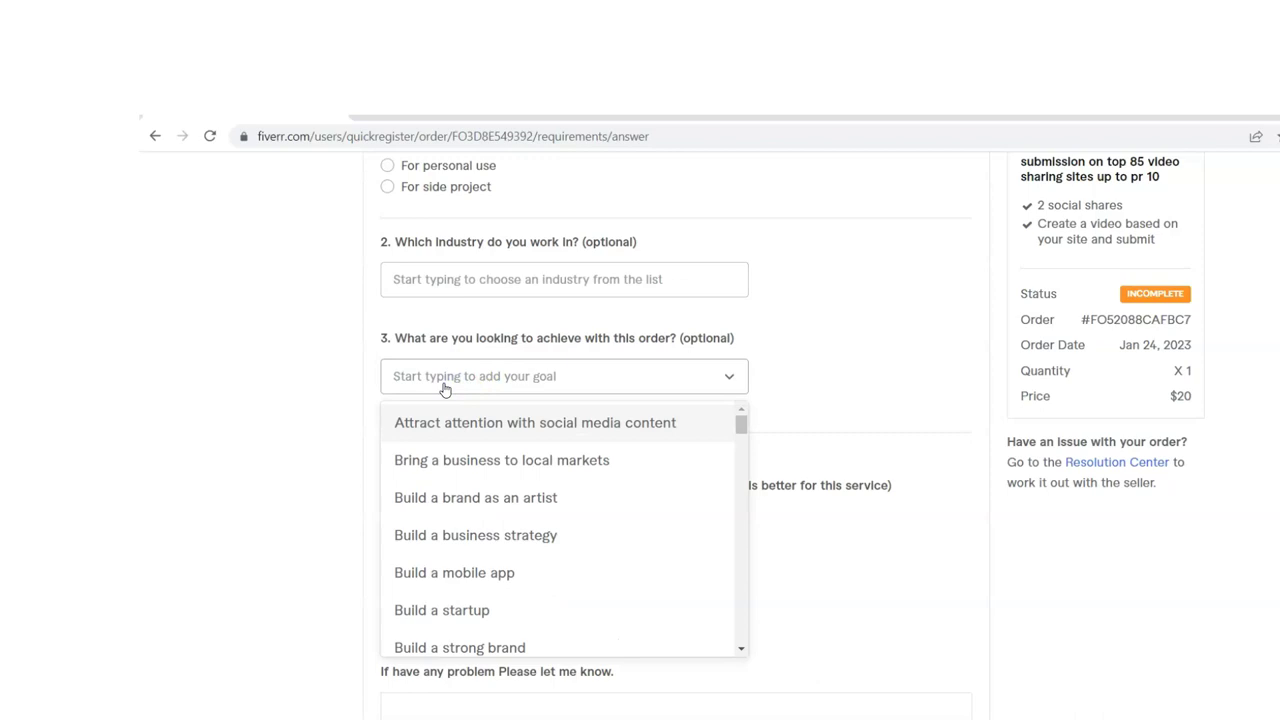
pyautogui.click(458, 423)
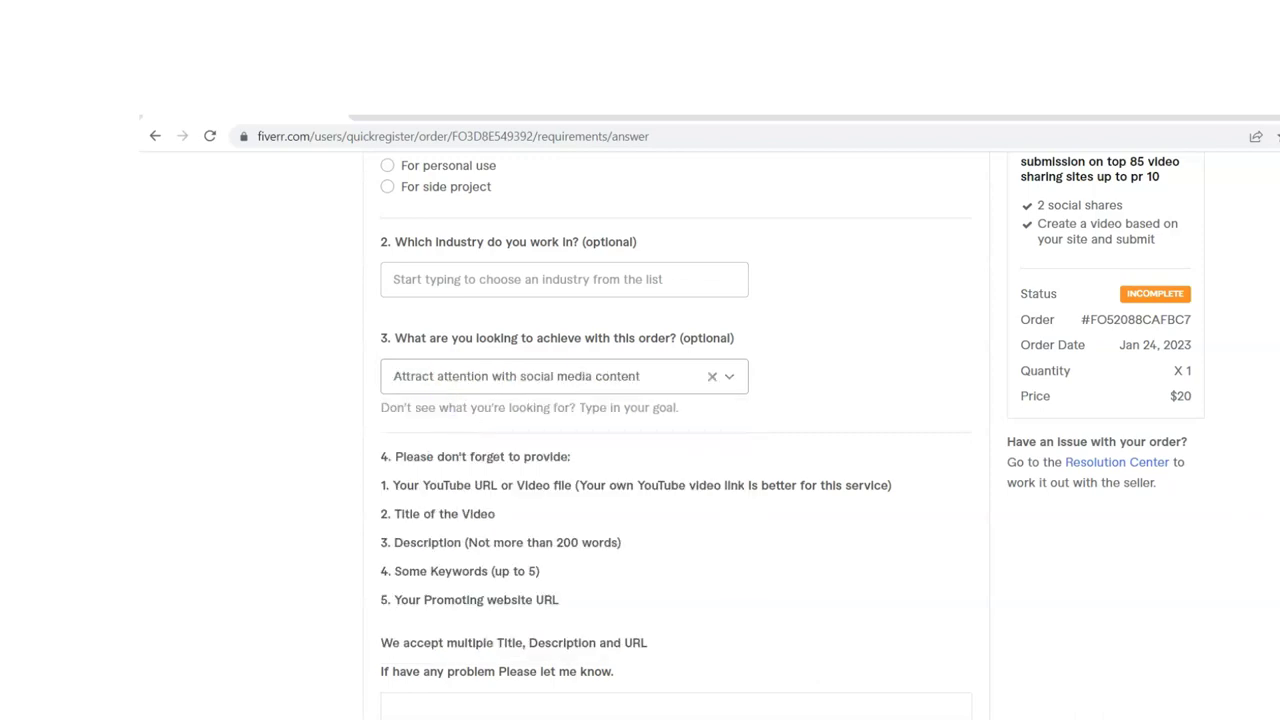
# Attach video_instructions_classifiedsubmissions from the Desktop's "video marketing" folder to the seller's question 4
pyautogui.scroll(-1, 458, 423)
pyautogui.scroll(-2, 1034, 569)
pyautogui.click(446, 454)
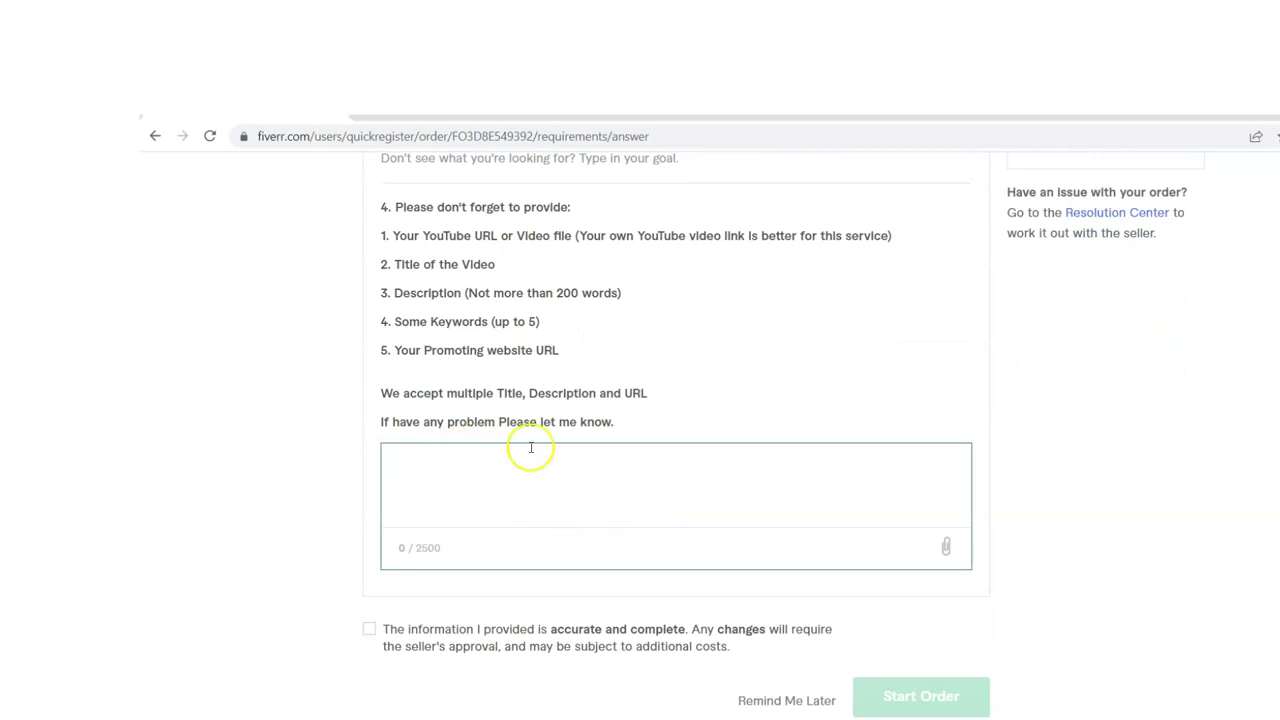
pyautogui.click(947, 549)
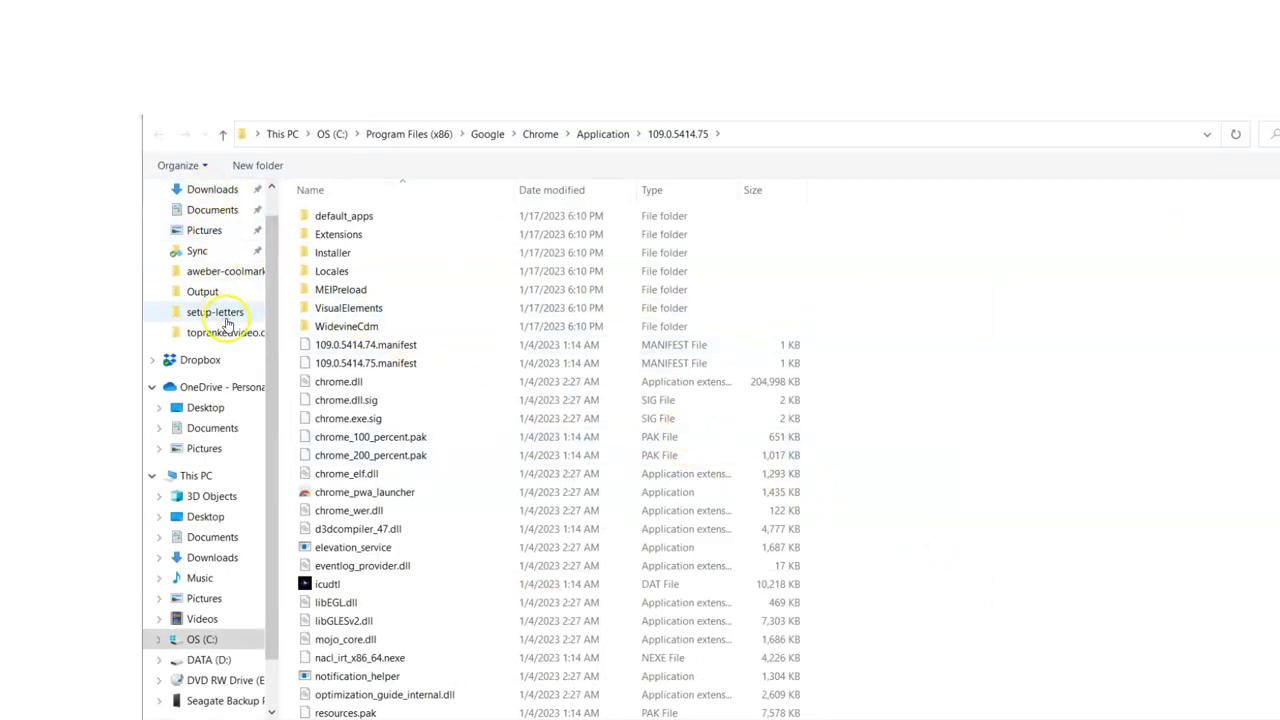
pyautogui.click(205, 407)
pyautogui.click(358, 234)
pyautogui.doubleClick(358, 236)
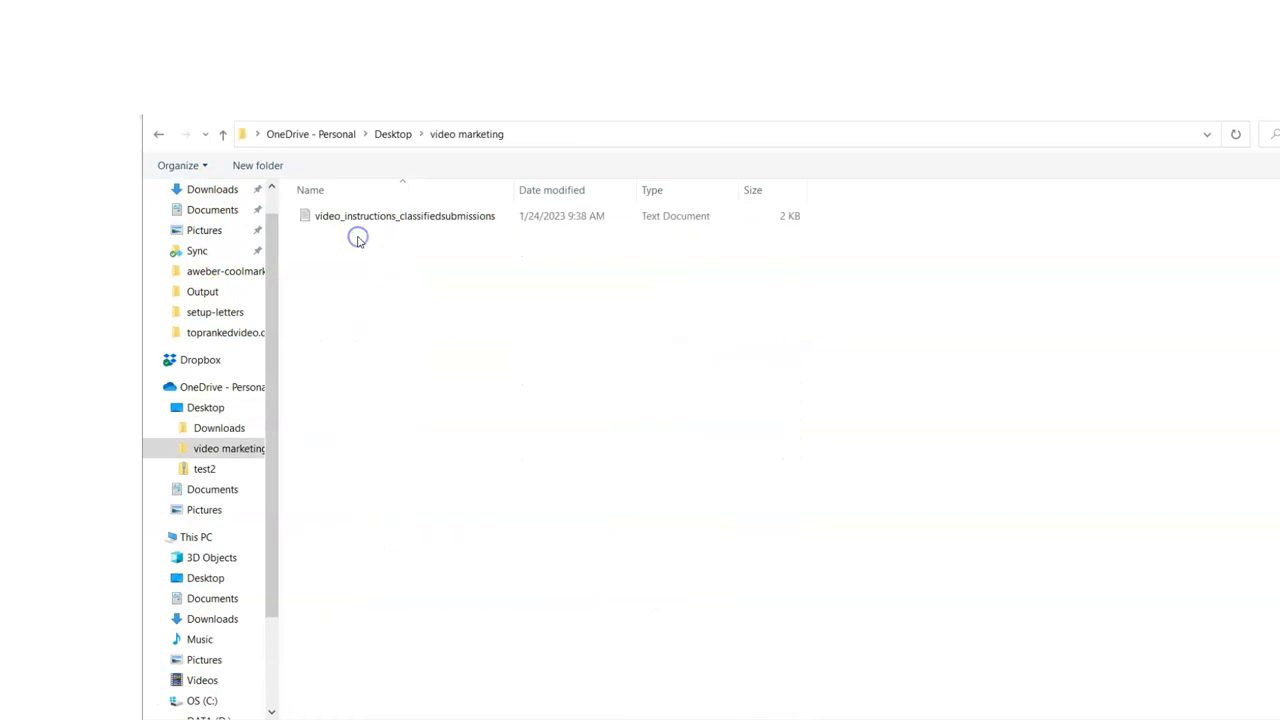
pyautogui.click(357, 221)
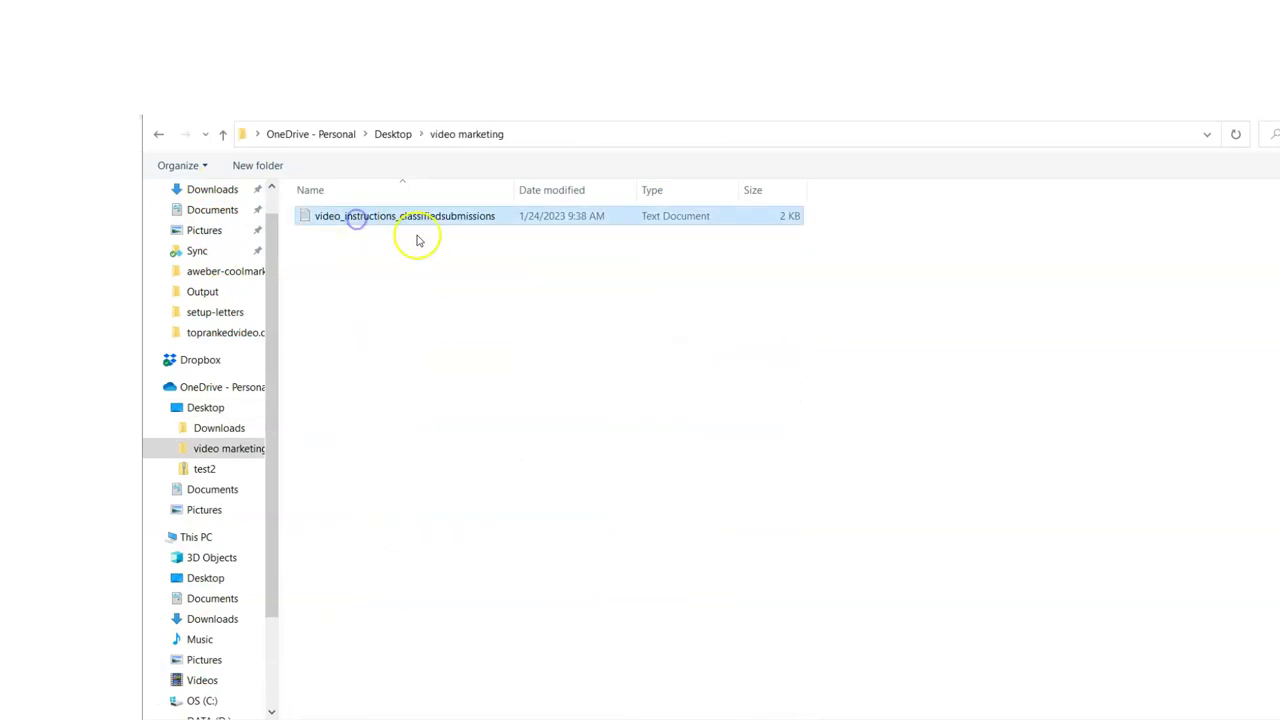
pyautogui.press('Return')
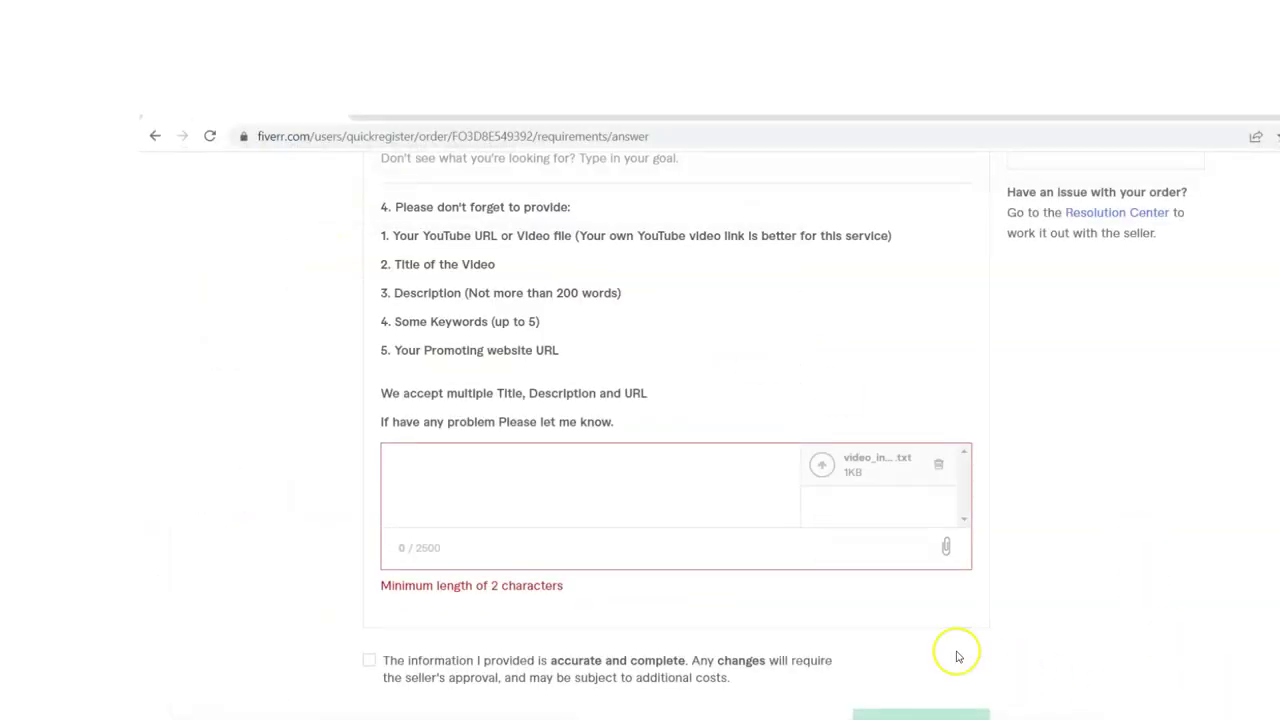
# Answer the seller's question 4 with "Please see the instructions in the enclosed attachment."
pyautogui.click(439, 486)
pyautogui.write('Please see the ins')
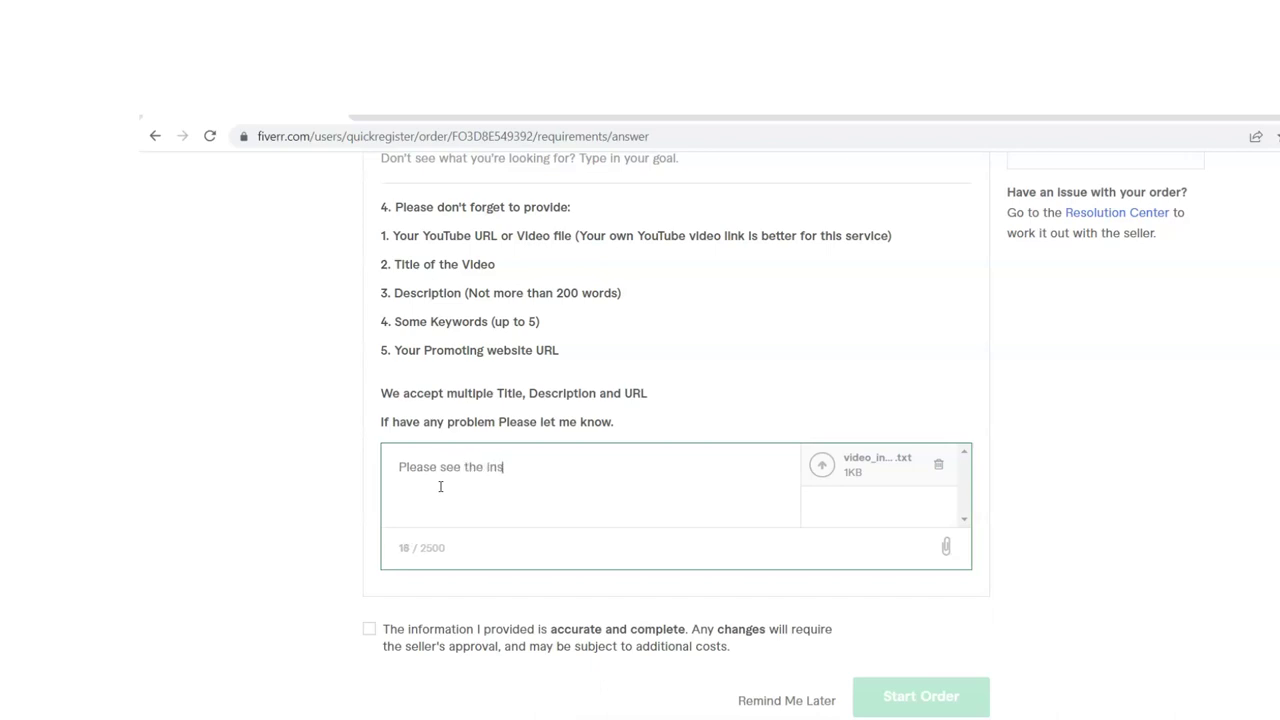
pyautogui.write('tructions in the enclosed attachment.')
pyautogui.moveTo(721, 467); pyautogui.dragTo(394, 467)
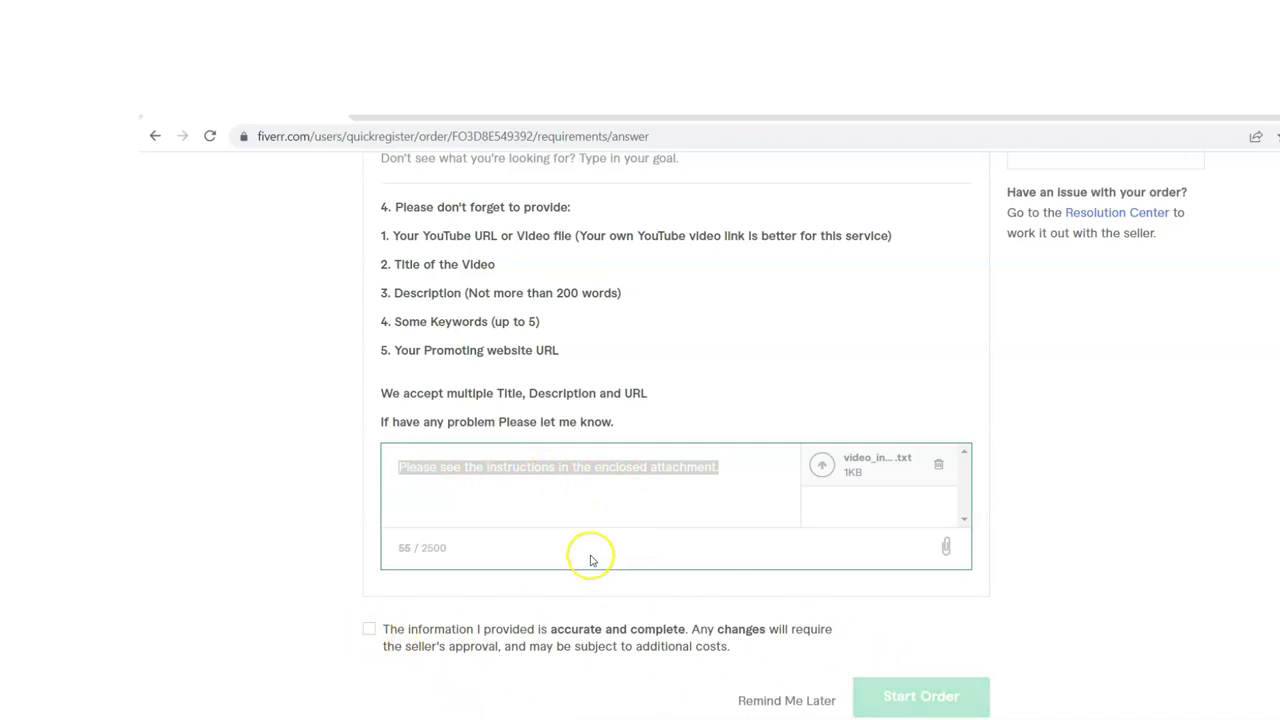
pyautogui.click(536, 545)
pyautogui.click(520, 534)
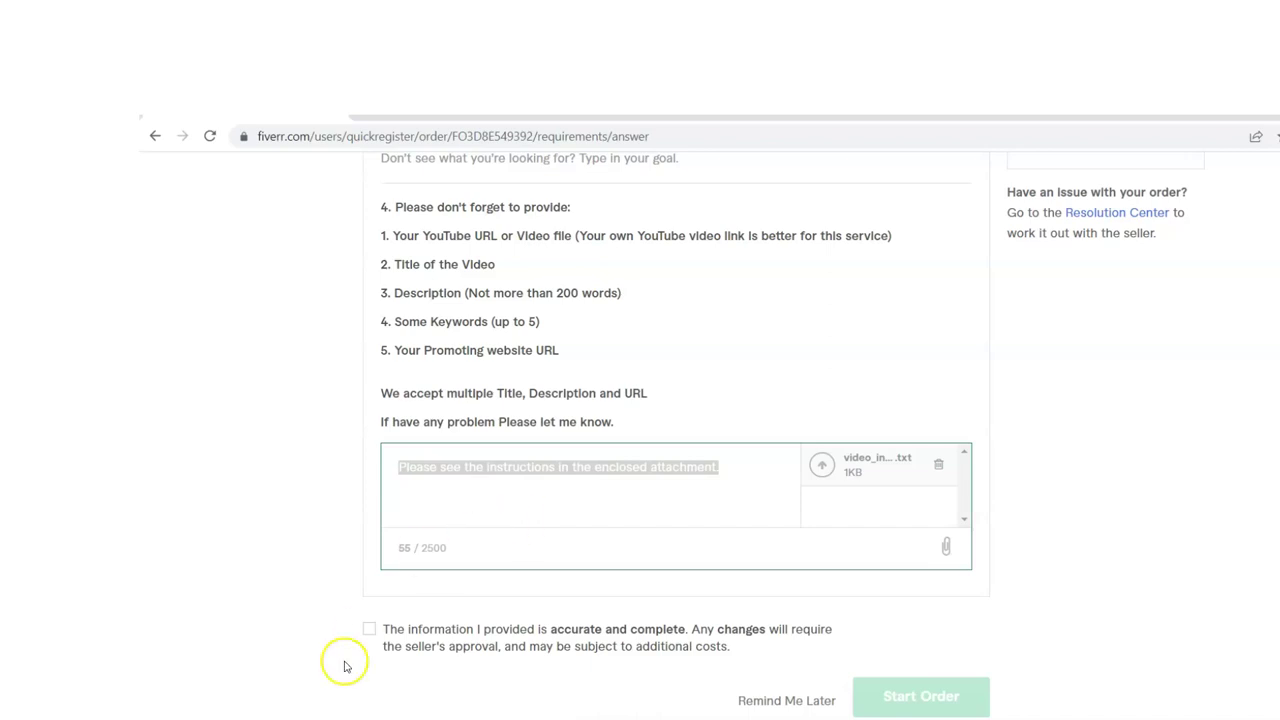
pyautogui.click(605, 393)
pyautogui.moveTo(663, 397); pyautogui.dragTo(382, 394)
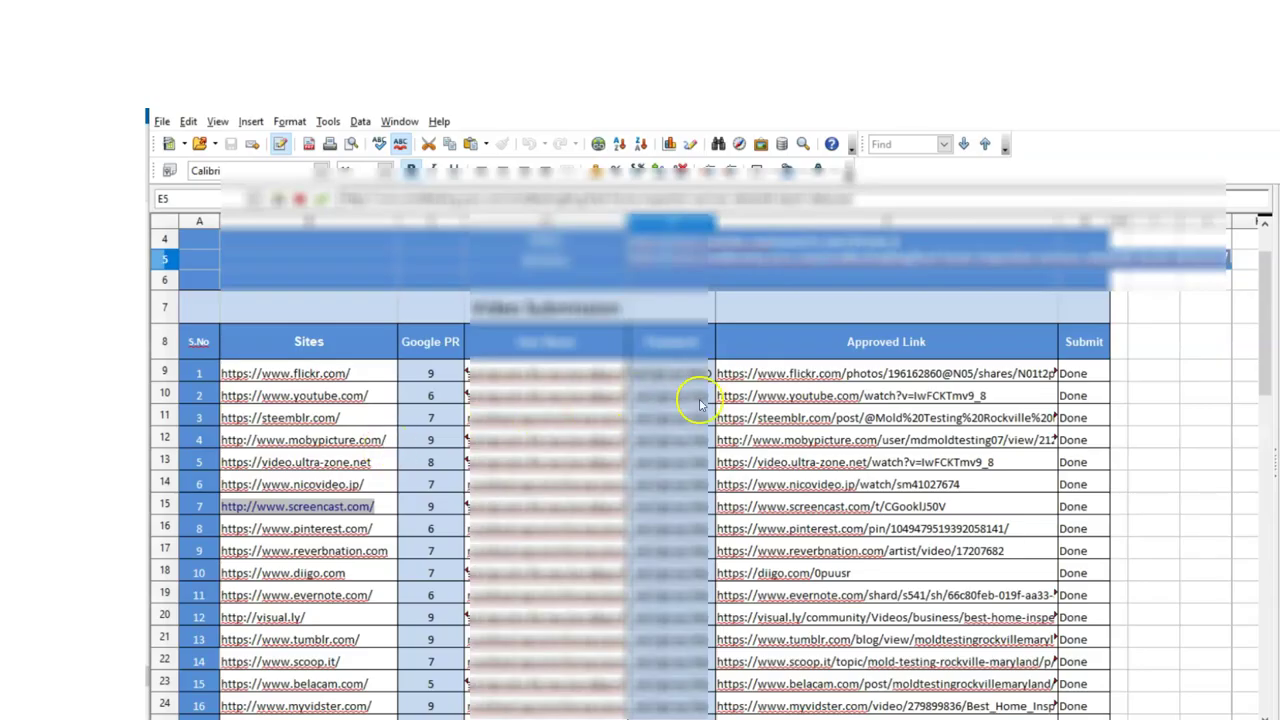
# Copy the approved YouTube link from cell F10 of the video submission report and load it in the browser
pyautogui.click(752, 396)
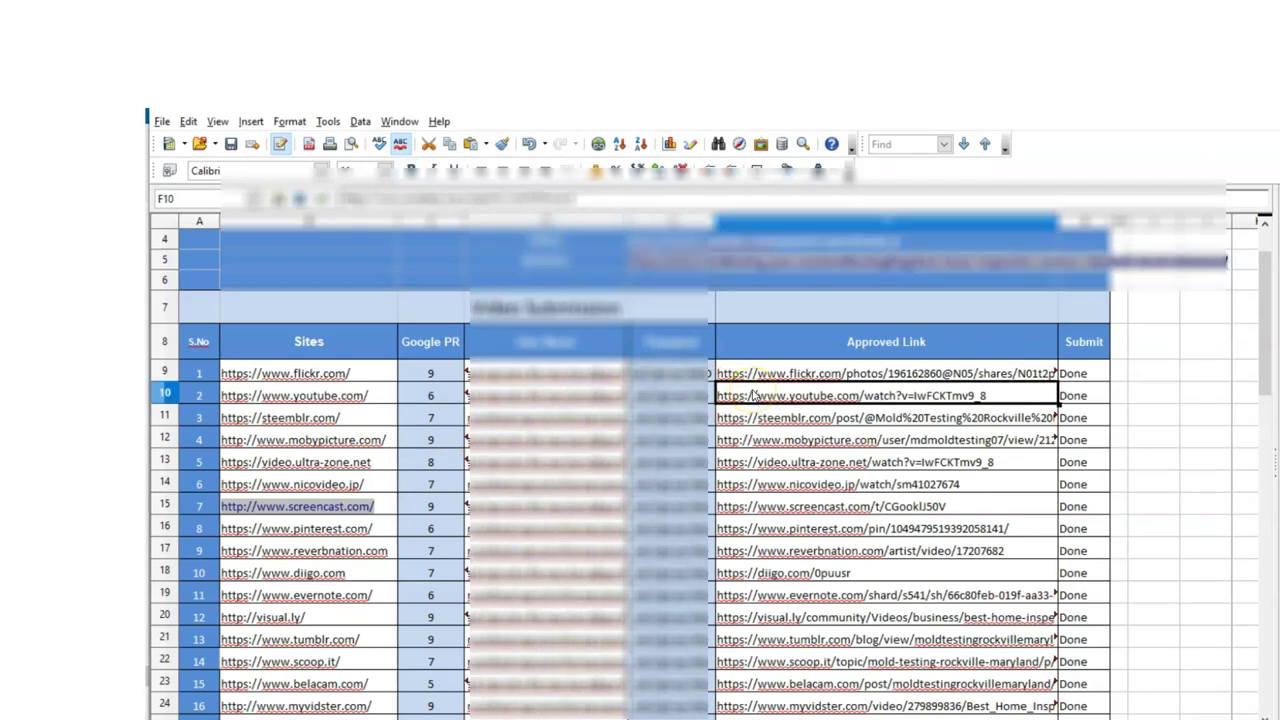
pyautogui.moveTo(1262, 357); pyautogui.dragTo(1270, 315)
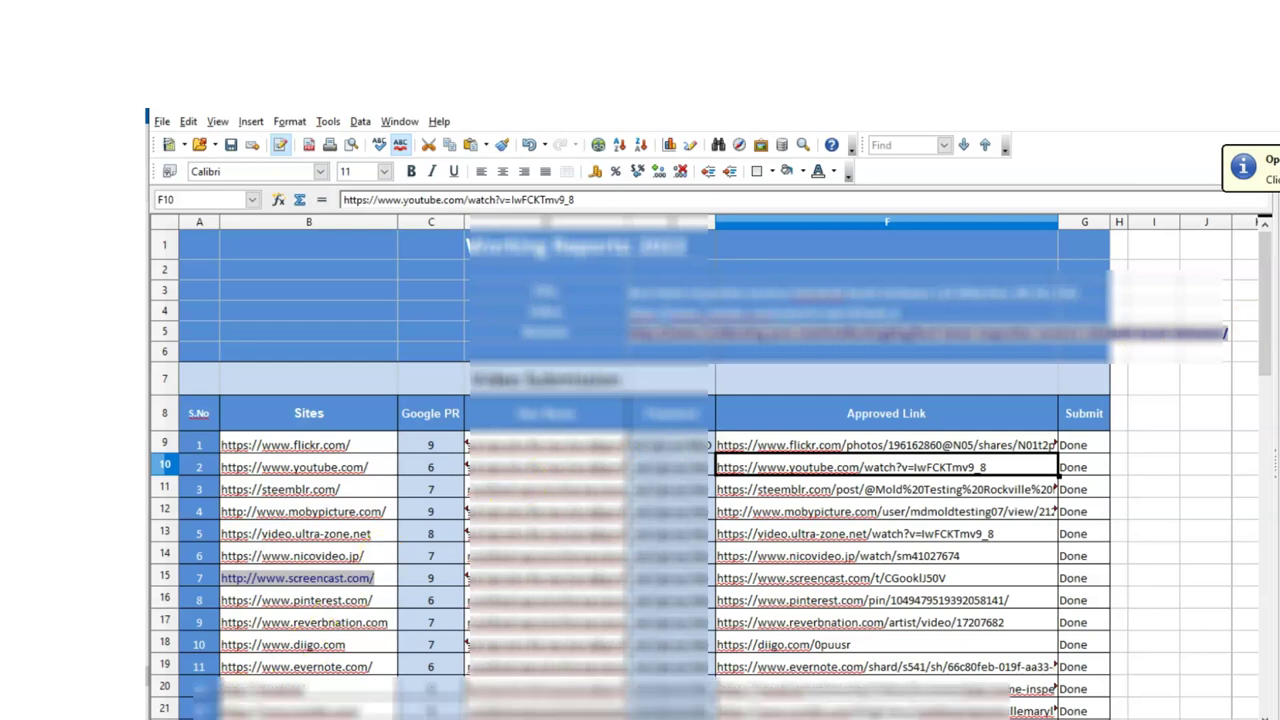
pyautogui.doubleClick(876, 462)
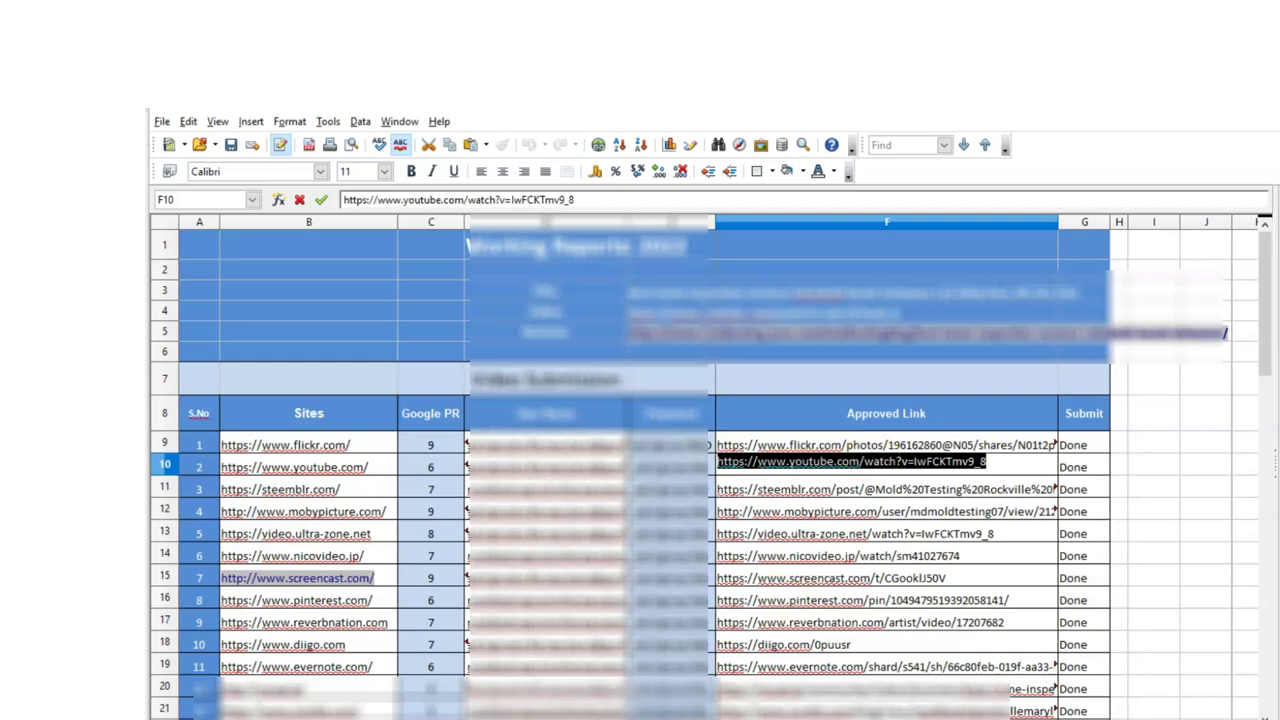
pyautogui.click(1120, 692)
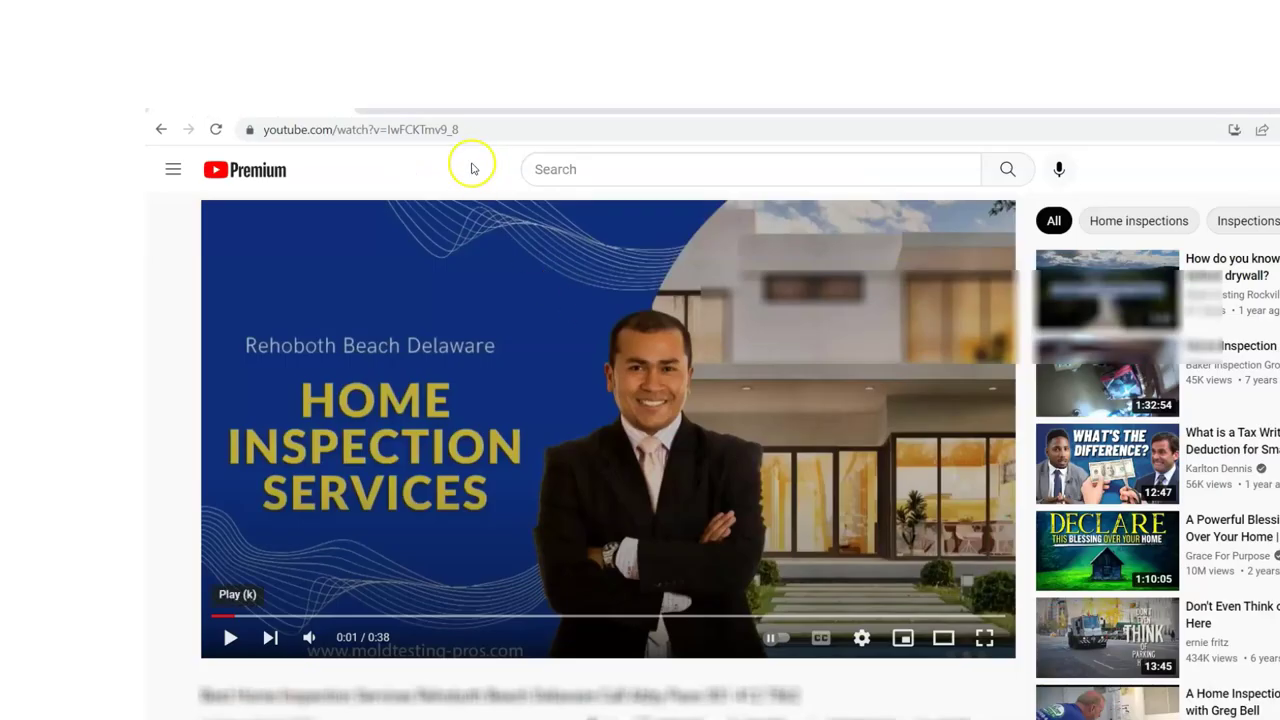
pyautogui.click(406, 130)
pyautogui.hotkey('ctrl', 'x')
pyautogui.hotkey('ctrl', 'v')
pyautogui.press('Return')
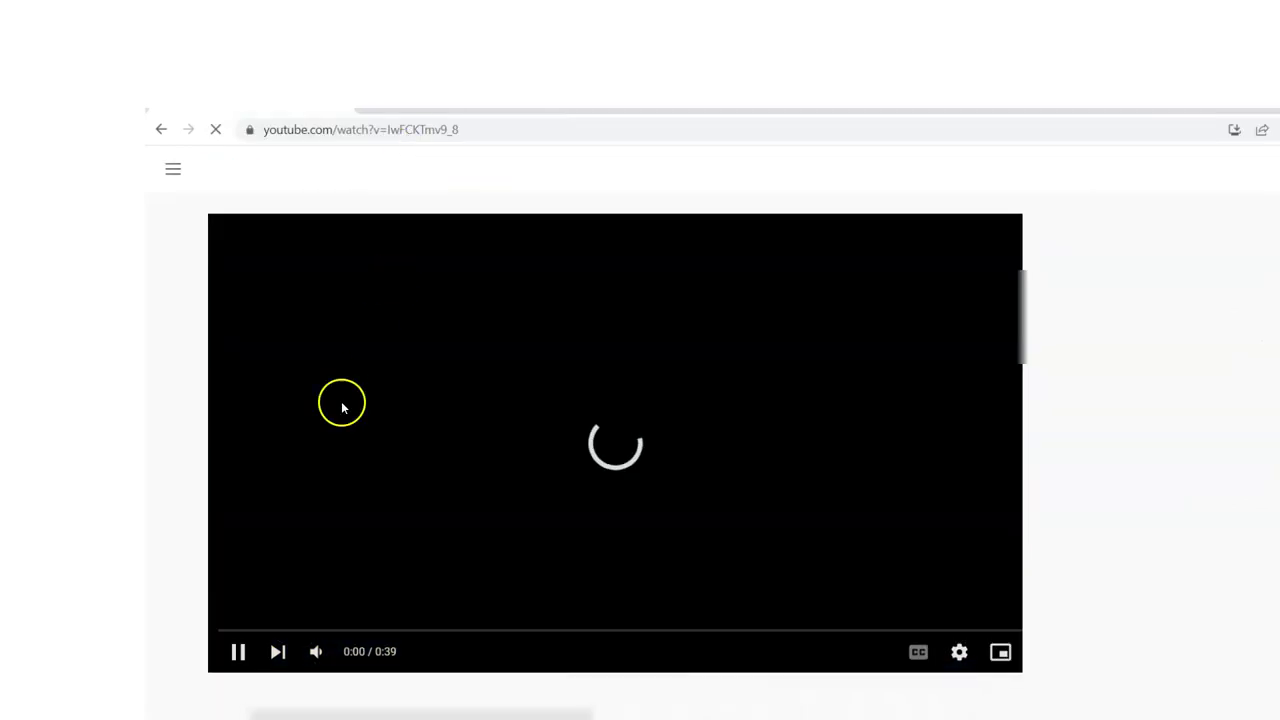
# Play the delivered home inspection video, expand its description for review, and pause the playback
pyautogui.click(555, 468)
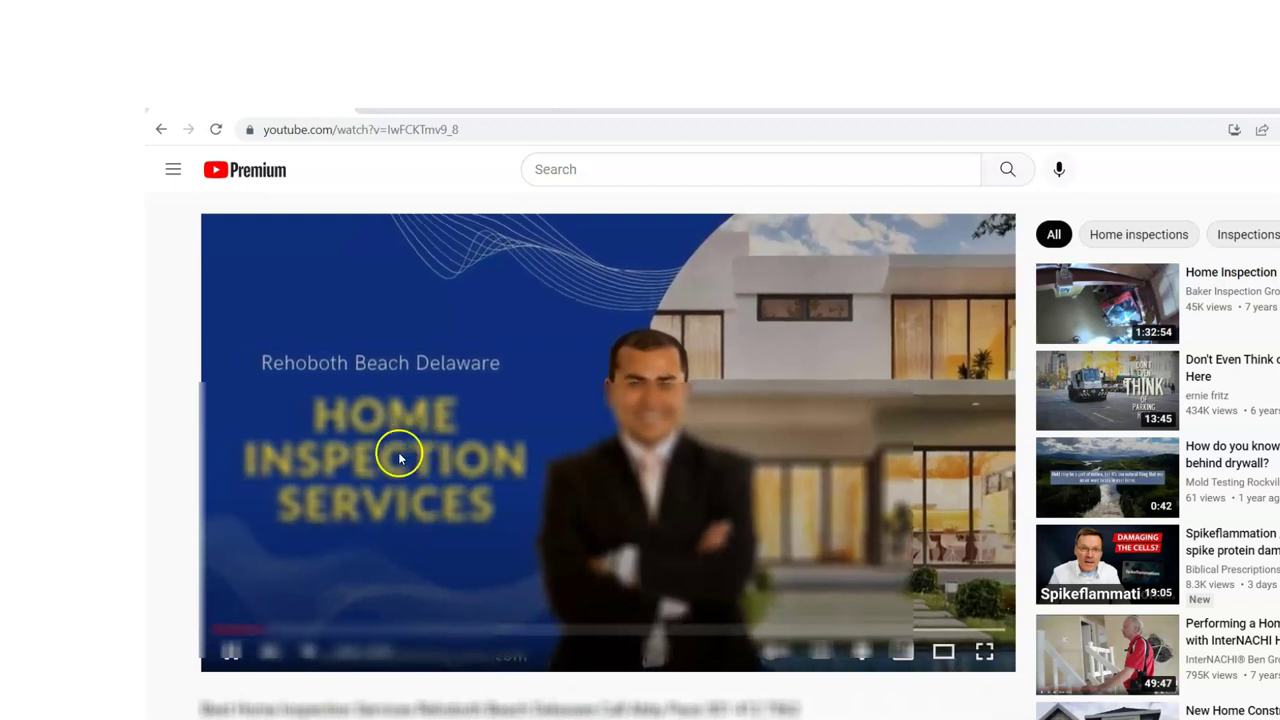
pyautogui.scroll(-2, 370, 480)
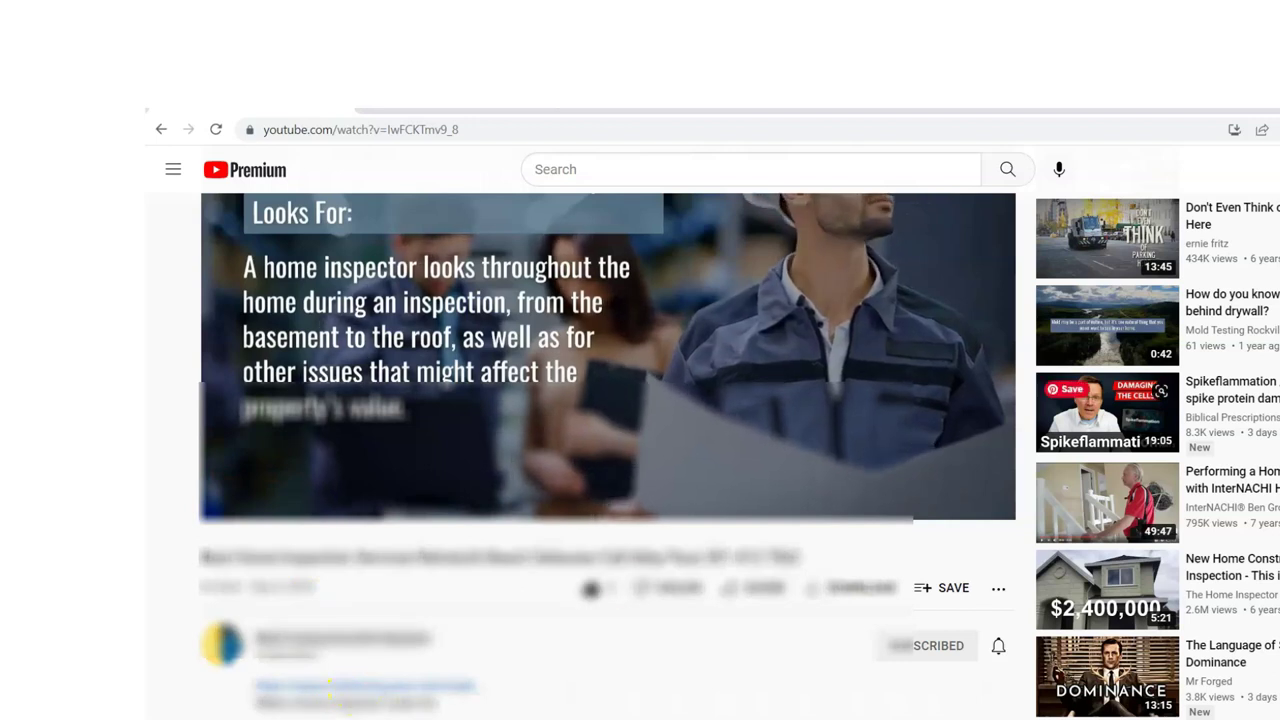
pyautogui.scroll(-2, 640, 456)
pyautogui.scroll(-1, 640, 456)
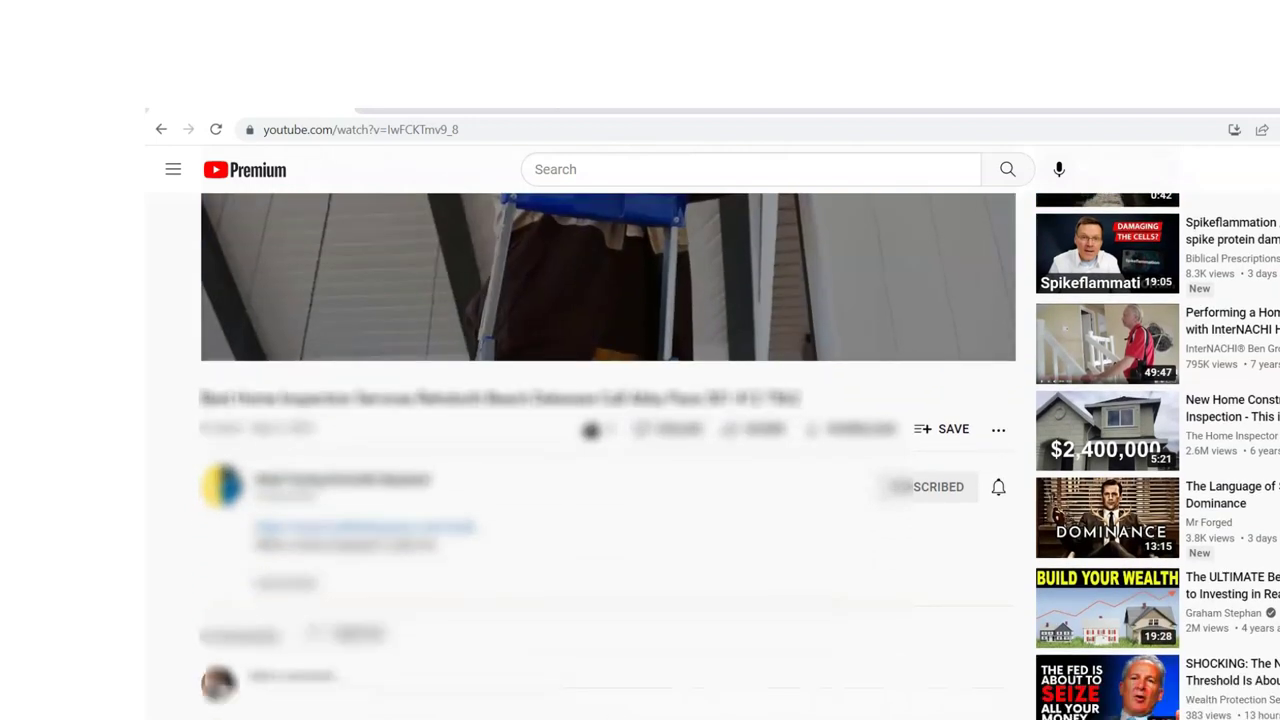
pyautogui.click(292, 585)
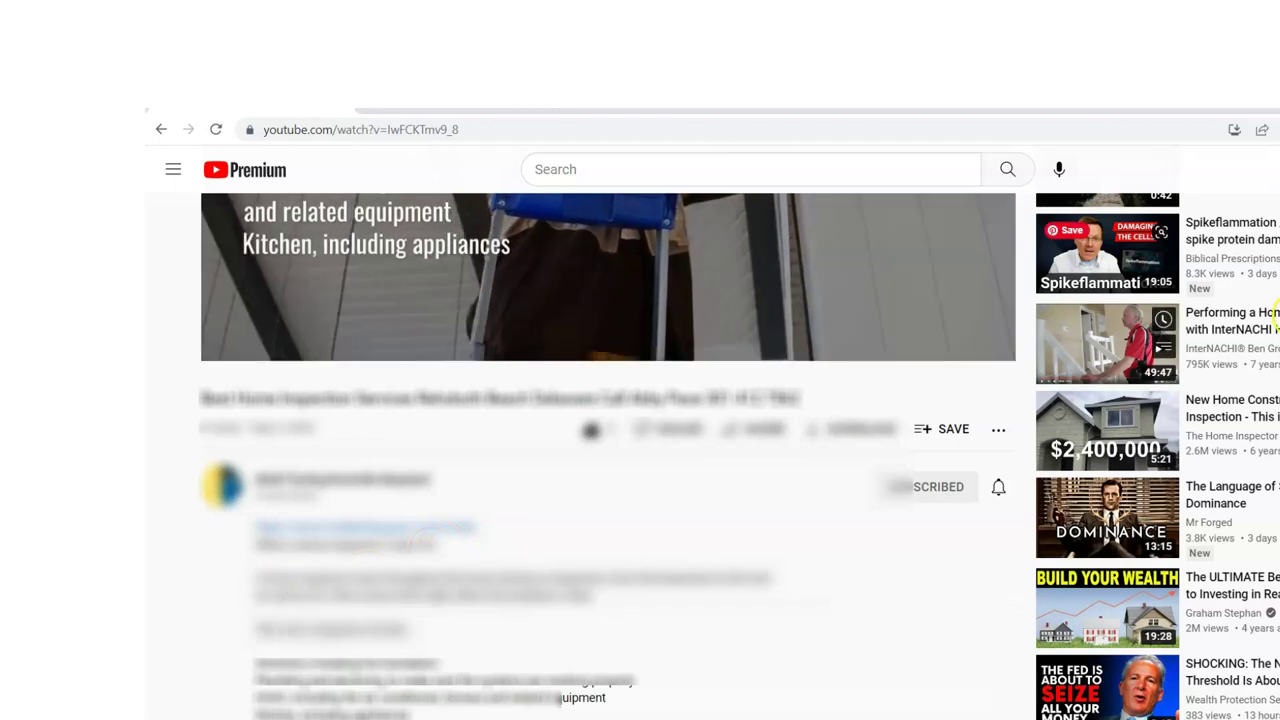
pyautogui.scroll(3, 800, 400)
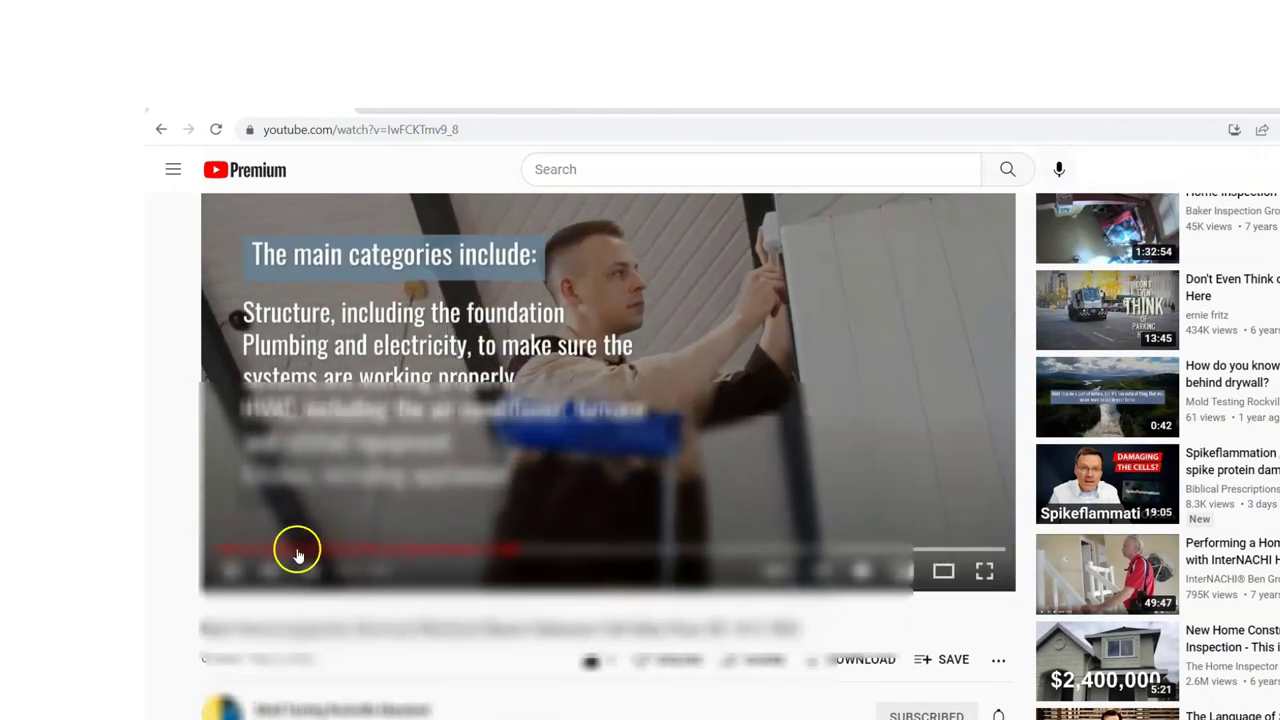
pyautogui.click(229, 572)
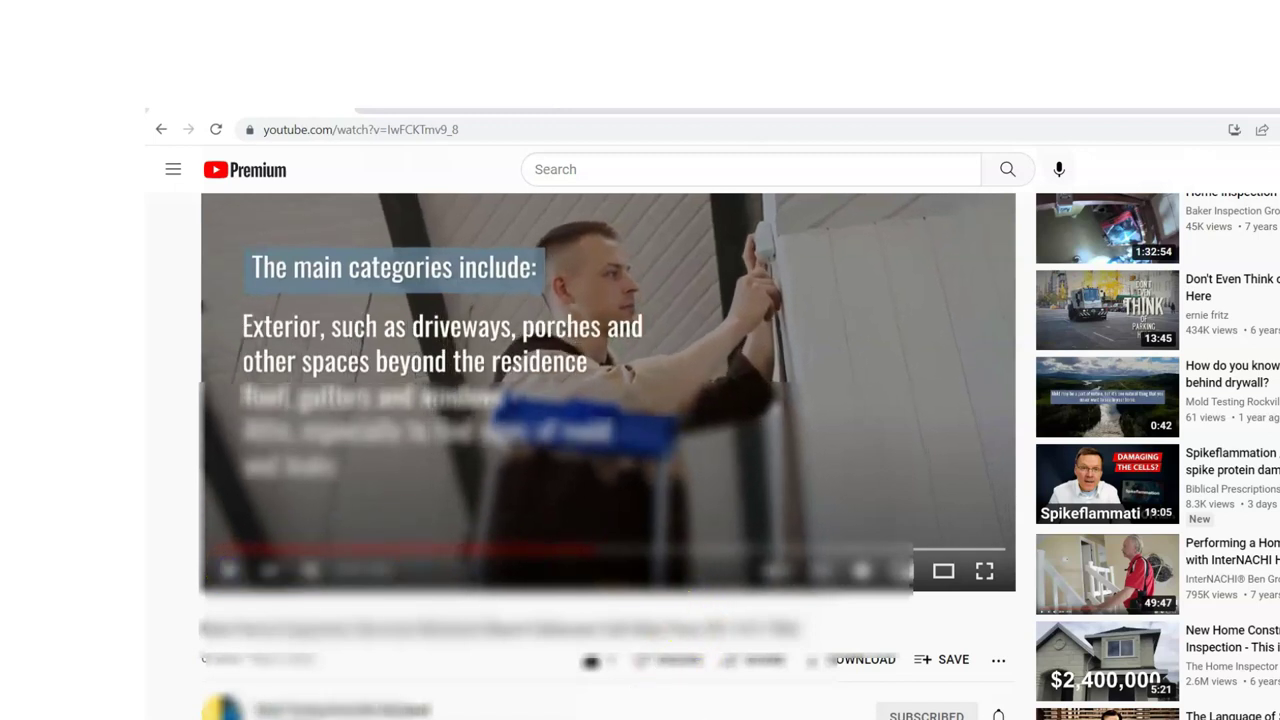
# Switch to File Explorer and select the Best Home Inspection Services Rehoboth MP4 file beside the Video Submission workbook
pyautogui.click(758, 700)
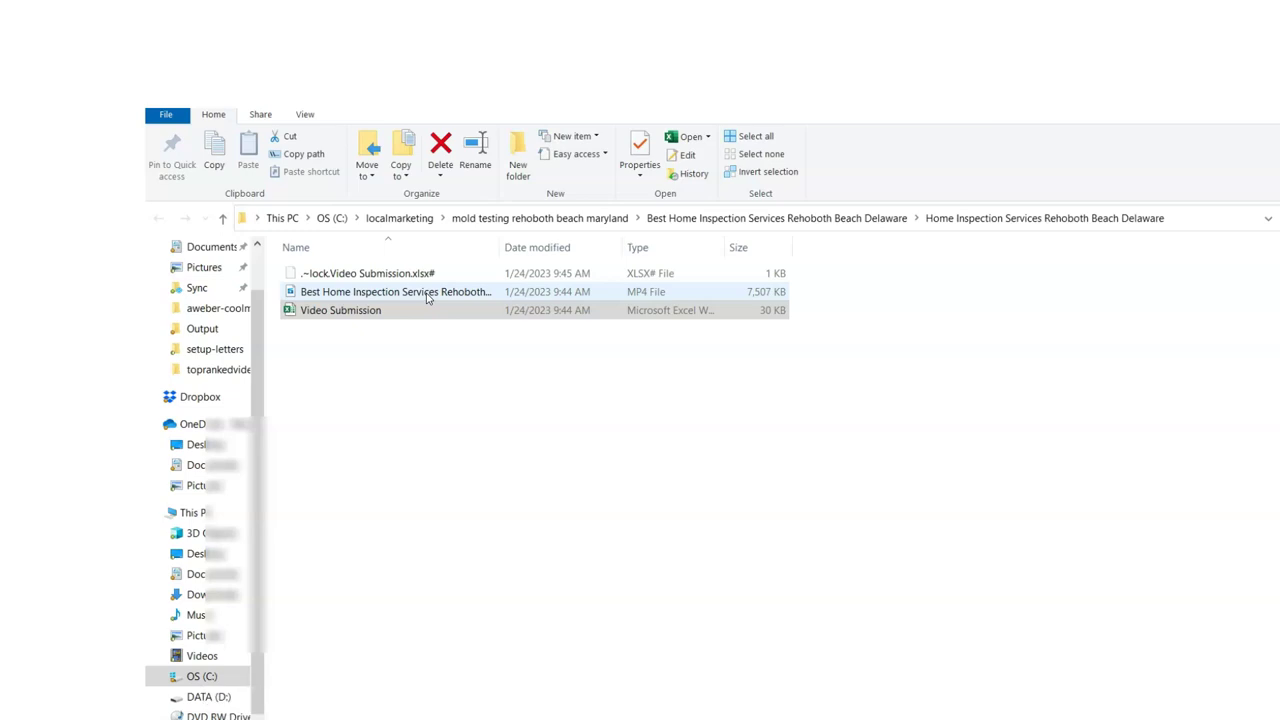
pyautogui.click(343, 297)
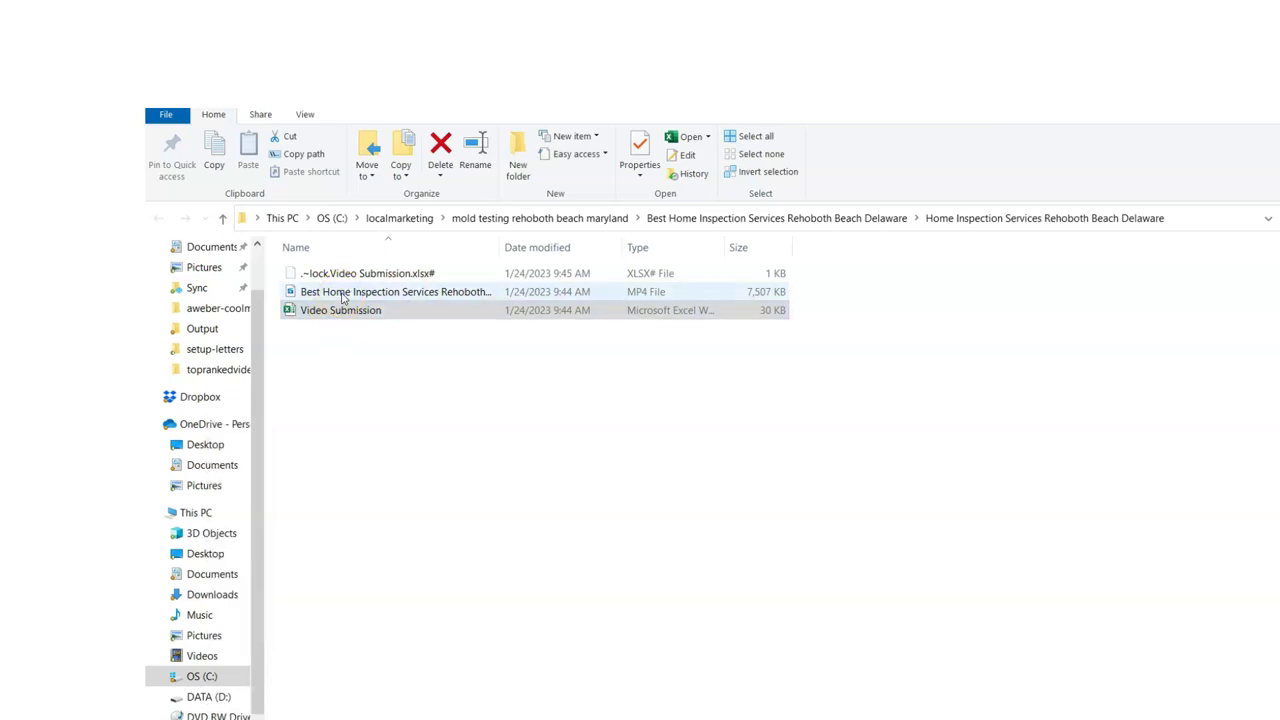
pyautogui.click(346, 294)
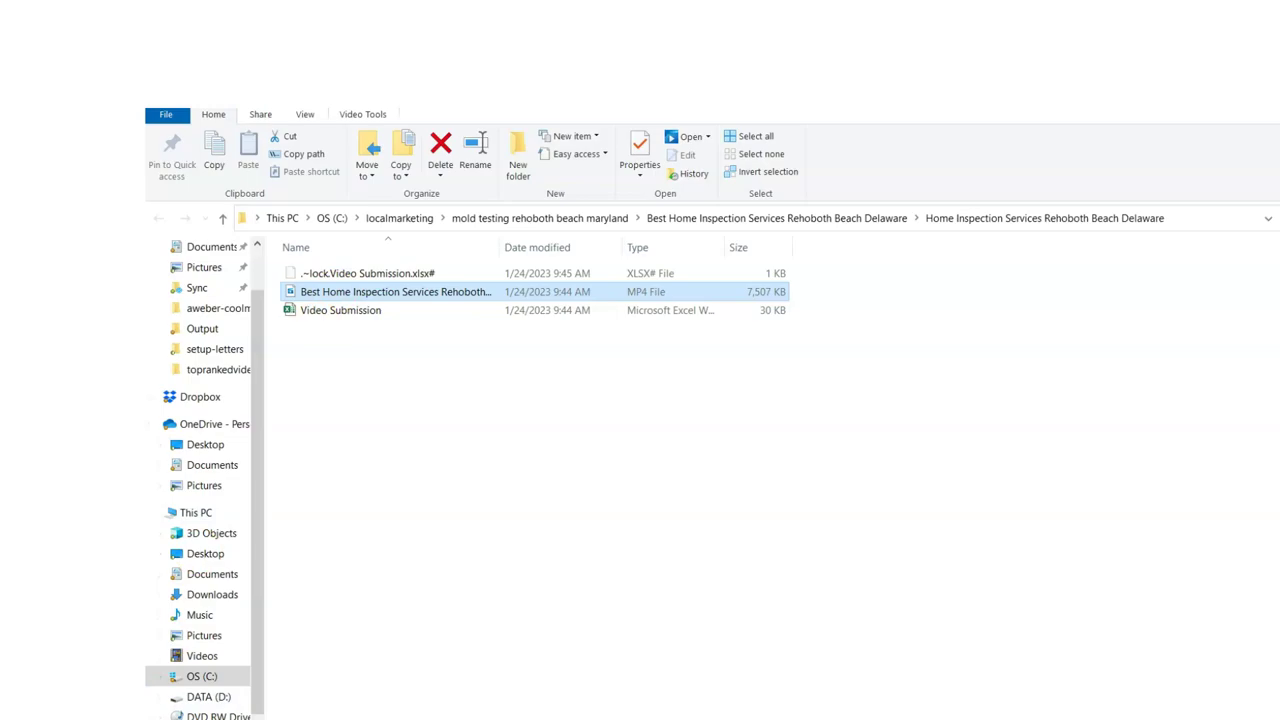
# Switch to the Classified Submissions blog and open the embedded "Can You Really Make $3000 Per Week" video on YouTube
pyautogui.hotkey('alt', 'Tab')
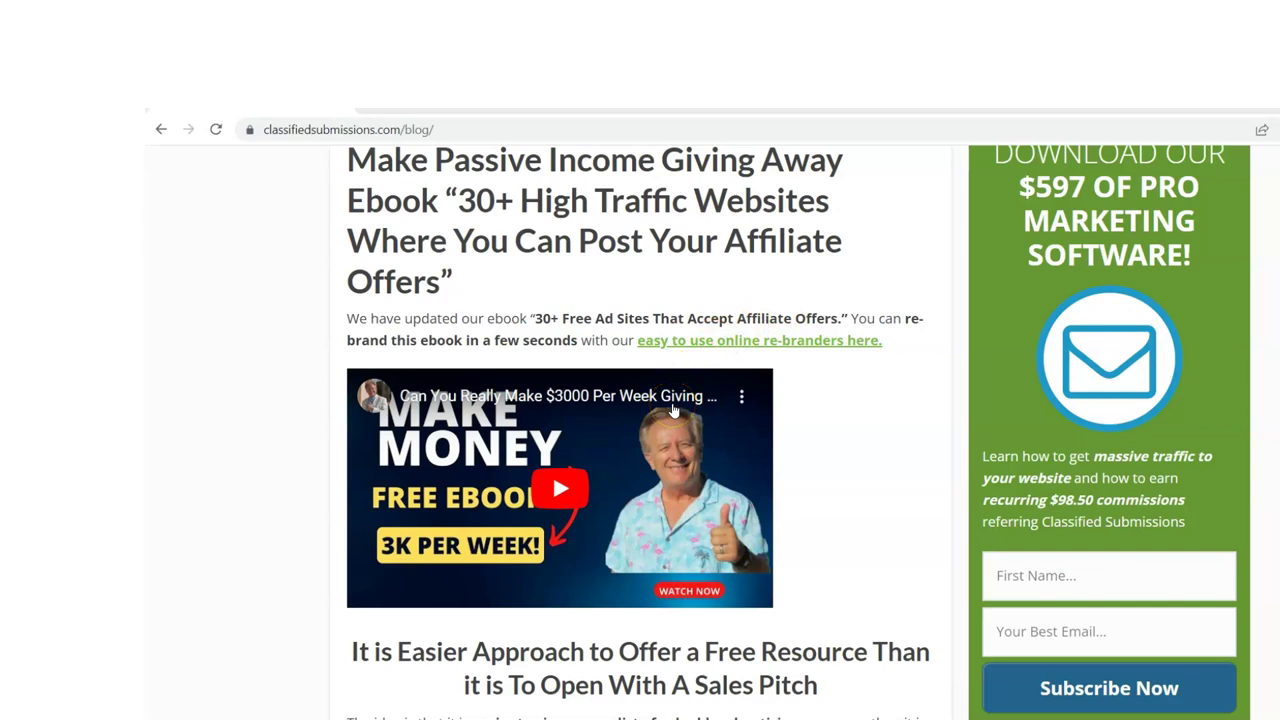
pyautogui.scroll(2, 640, 430)
pyautogui.scroll(-3, 640, 430)
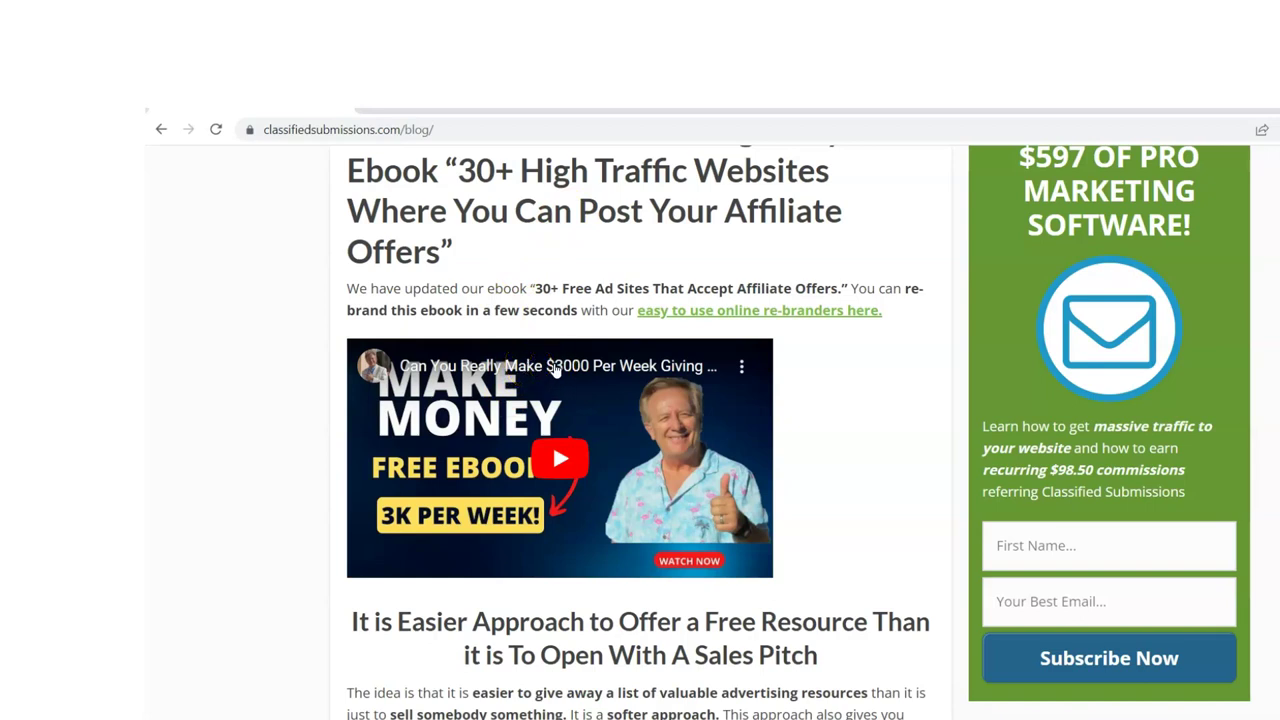
pyautogui.click(555, 370)
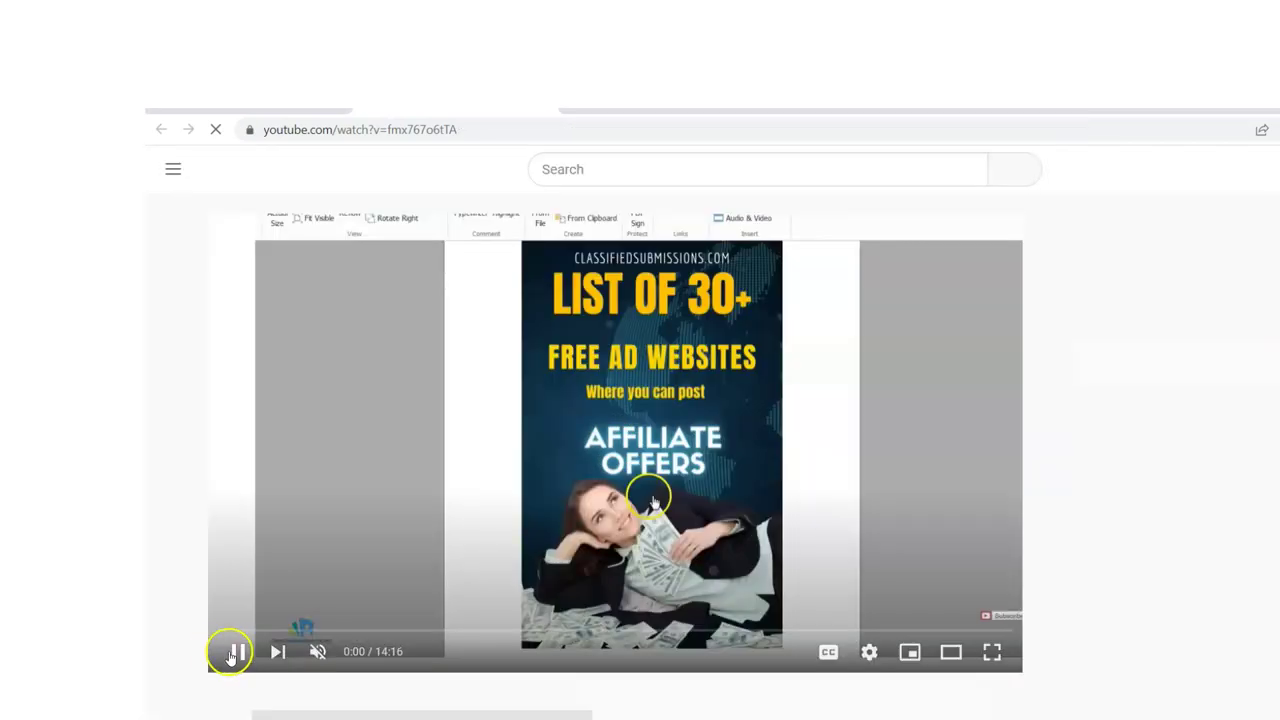
# Show the YouTube video's embed option and select its entire iframe code, then close the embed window
pyautogui.scroll(-5, 653, 500)
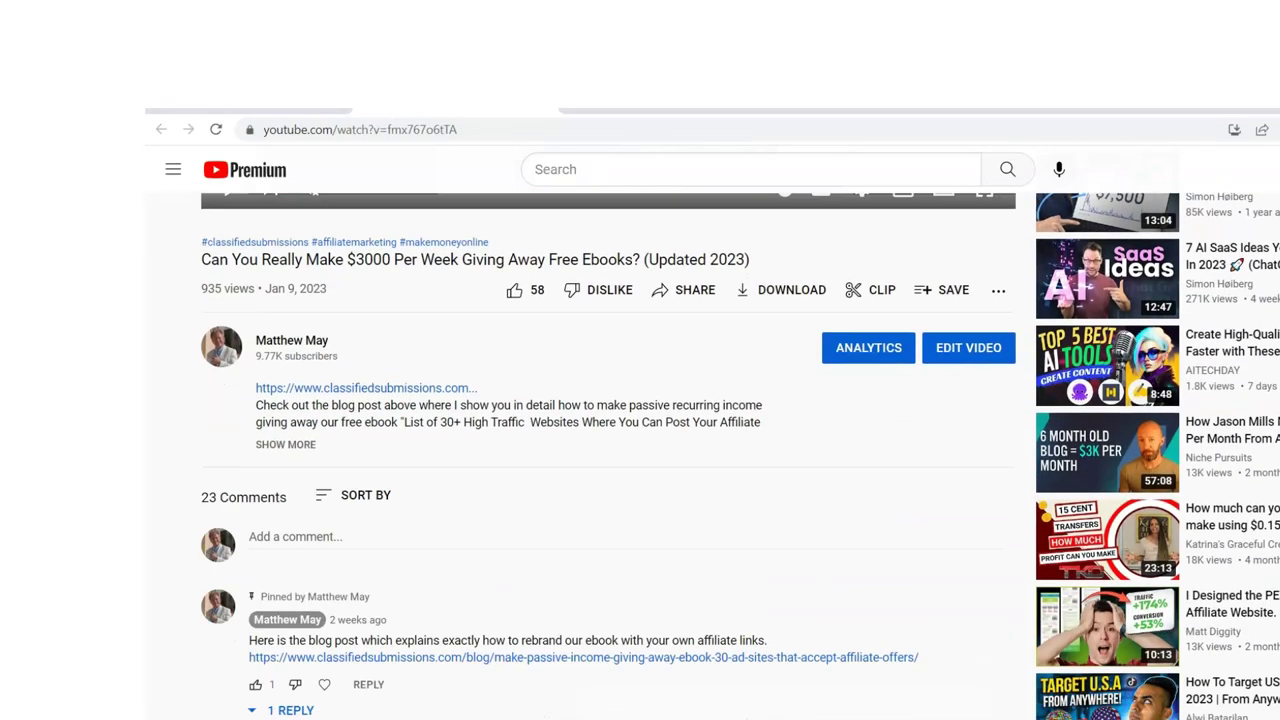
pyautogui.click(699, 295)
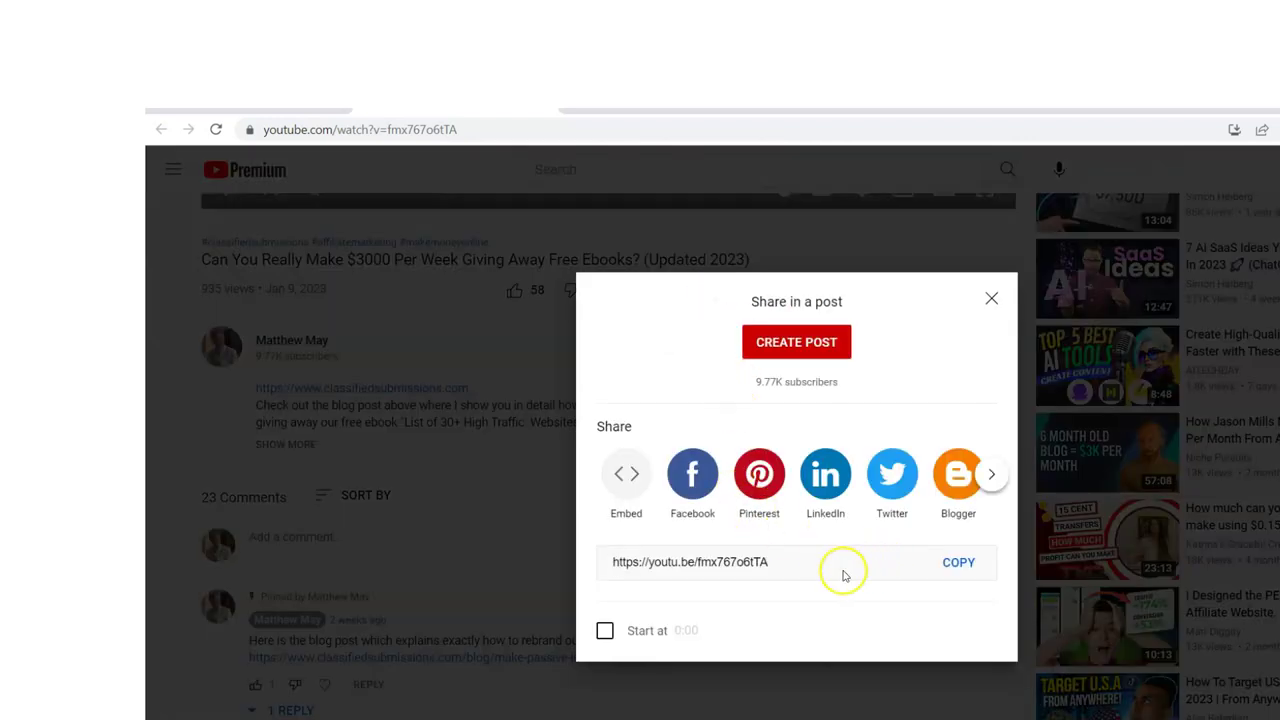
pyautogui.click(628, 478)
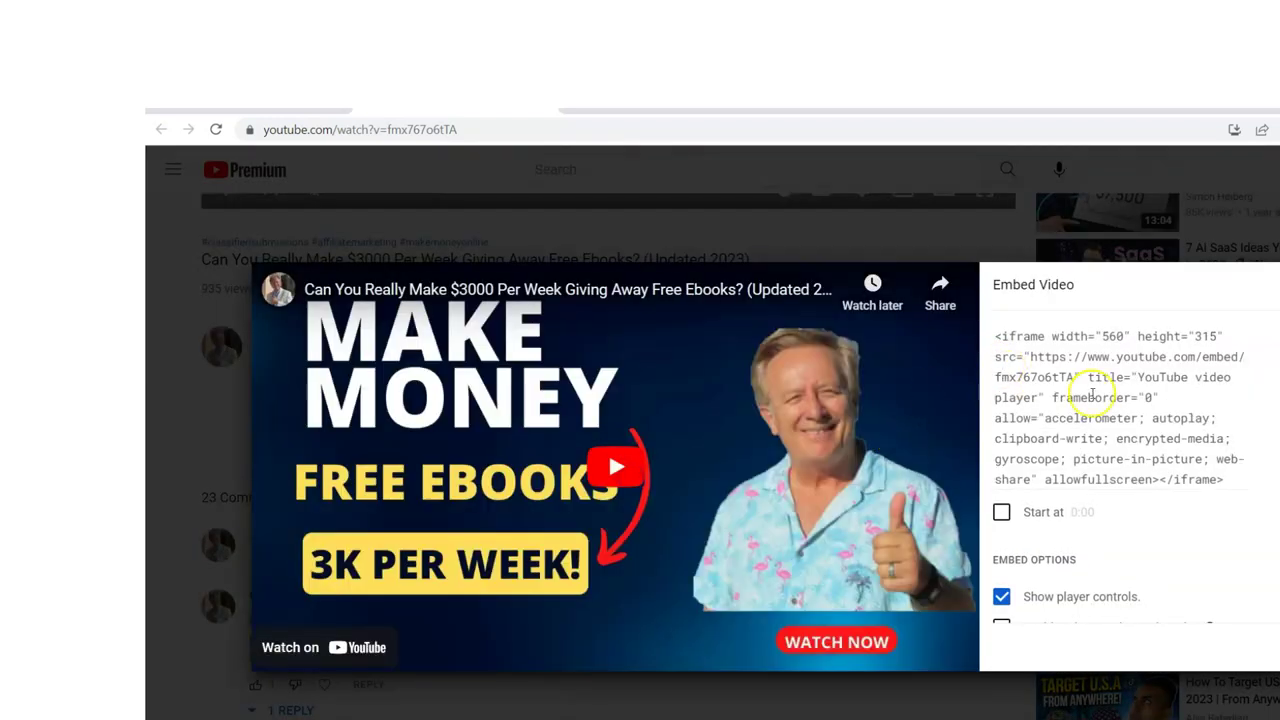
pyautogui.moveTo(1249, 480); pyautogui.dragTo(985, 341)
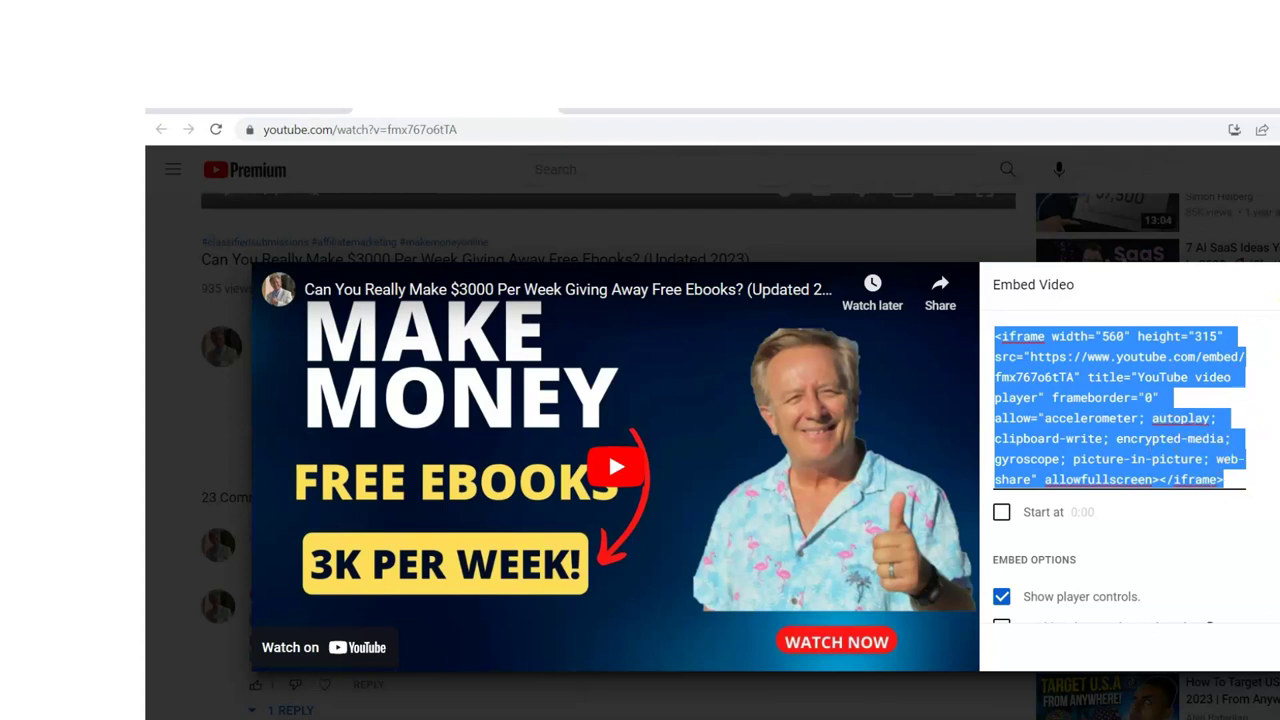
pyautogui.press('Escape')
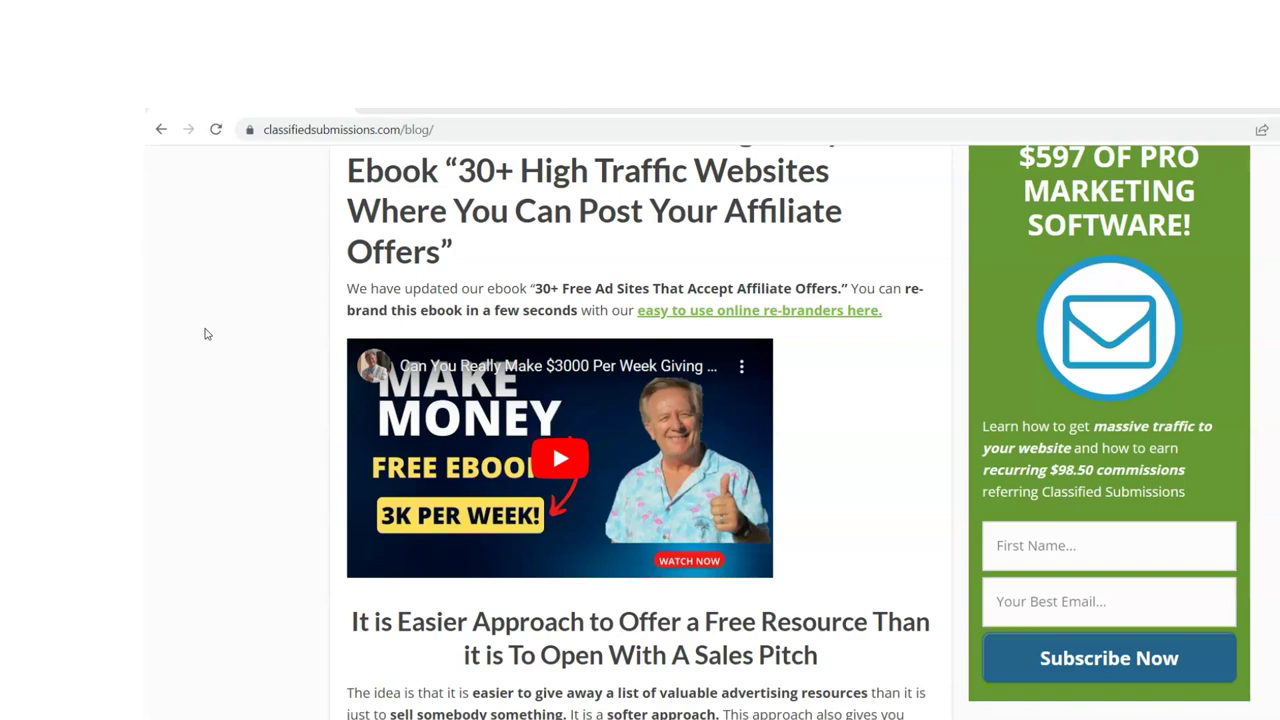
pyautogui.click(166, 336)
pyautogui.click(171, 322)
pyautogui.click(168, 313)
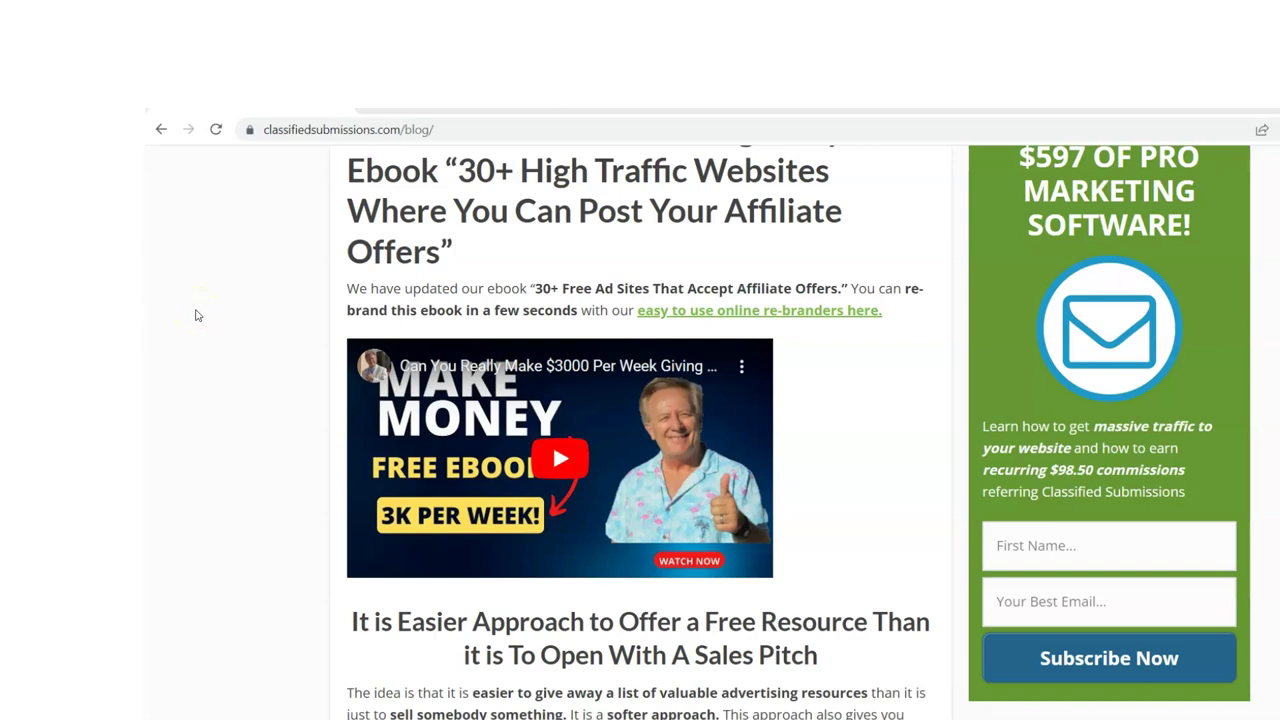